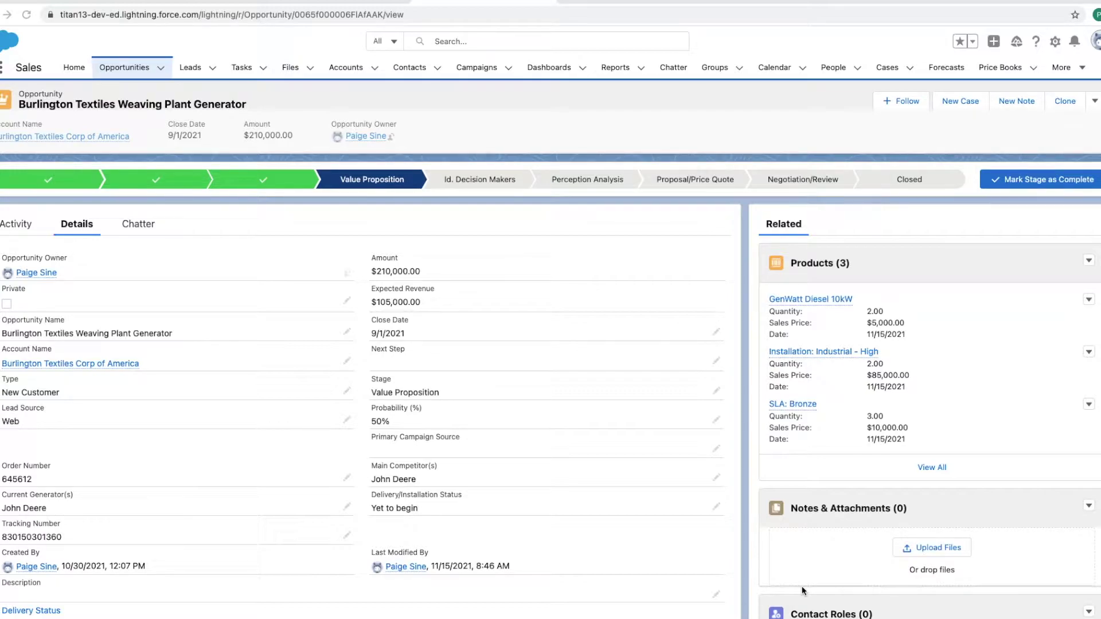
Step: Exit full screen on the browser showing the Burlington Textiles Weaving Plant Generator opportunity
{"action": "key", "text": "ctrl+super+f"}
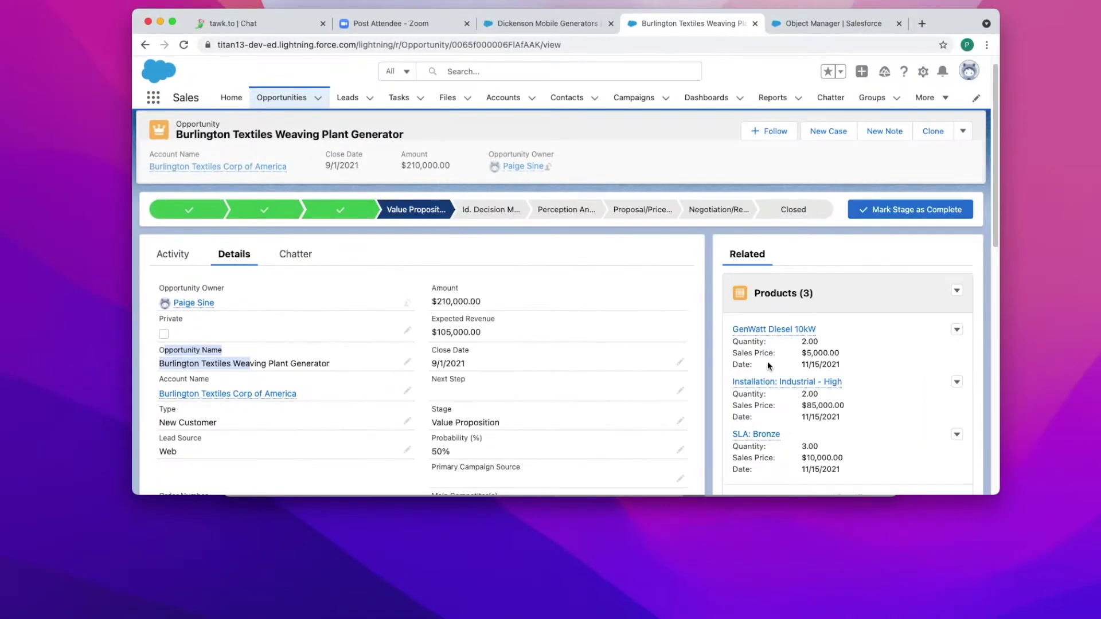
Step: Switch to Word, make the Opportunity Document template full screen, and highlight its Opportunity Name label
{"action": "left_click", "coordinate": [644, 555]}
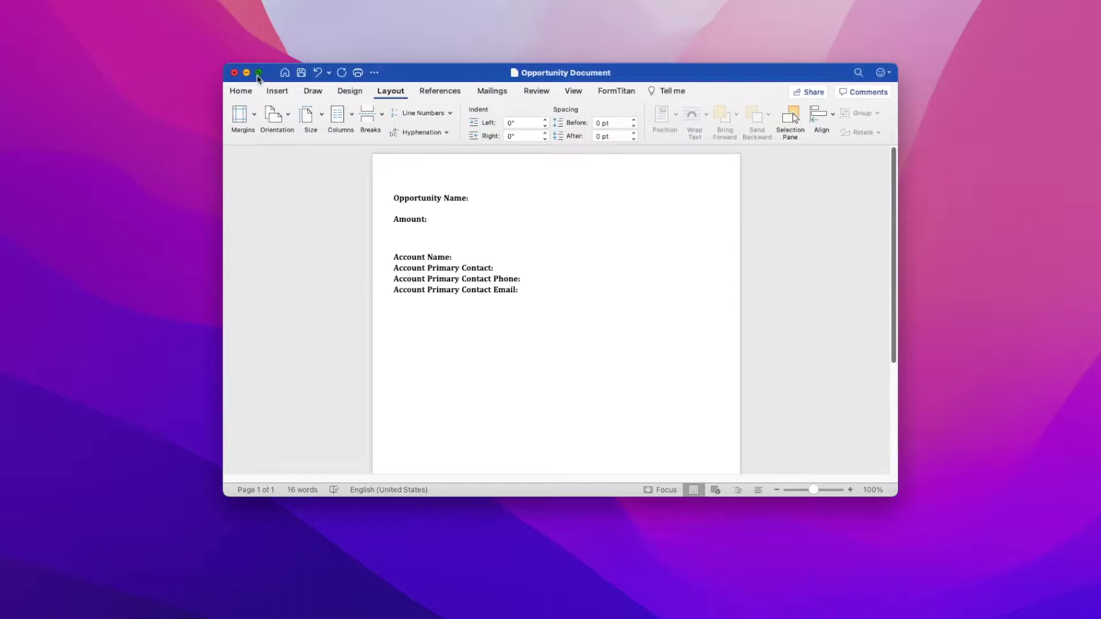
{"action": "left_click", "coordinate": [253, 72]}
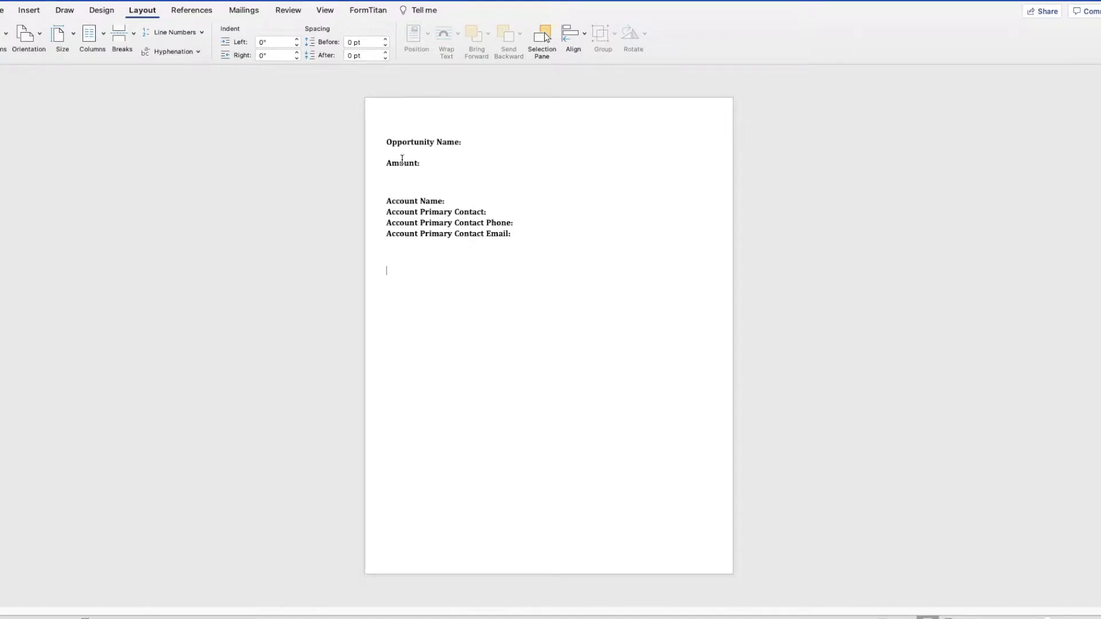
{"action": "left_click_drag", "start_coordinate": [382, 141], "coordinate": [426, 165]}
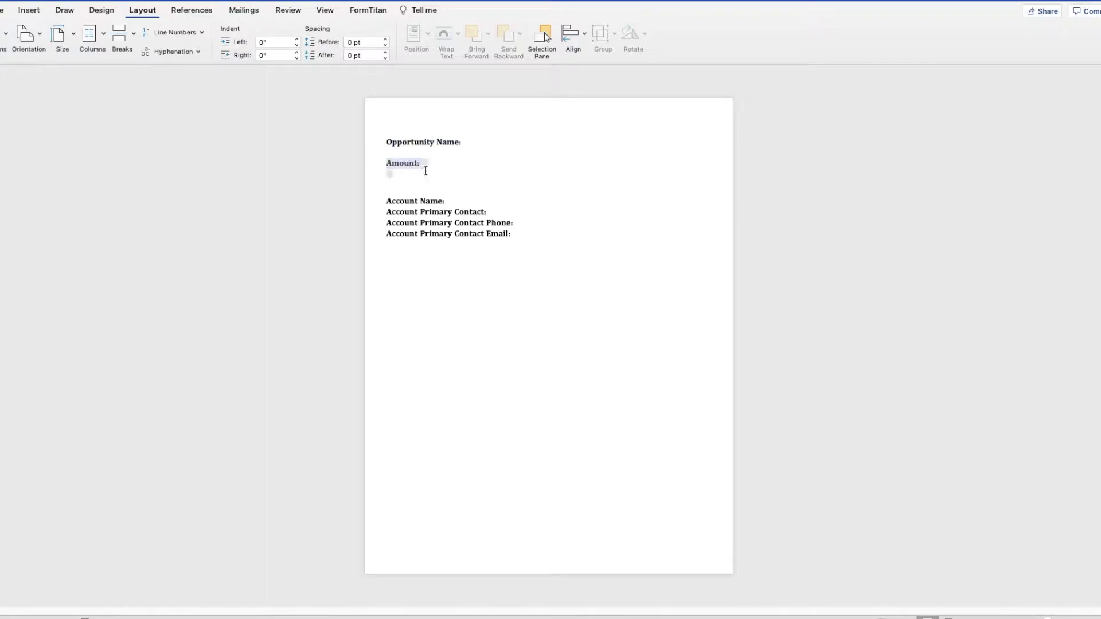
{"action": "left_click", "coordinate": [397, 201]}
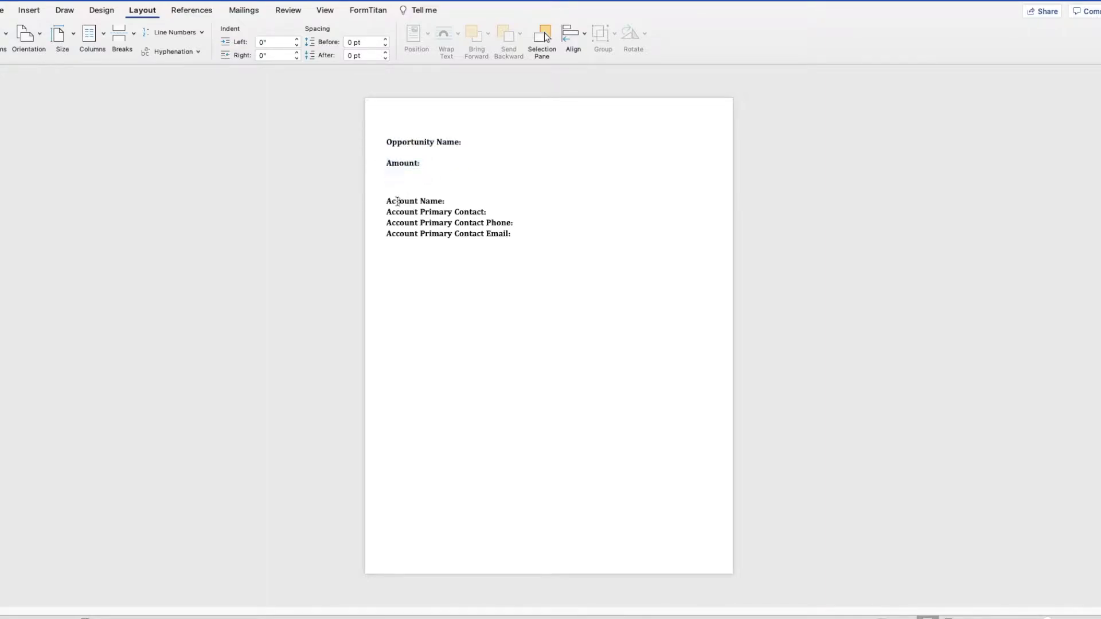
{"action": "left_click", "coordinate": [405, 235]}
{"action": "left_click", "coordinate": [41, 15]}
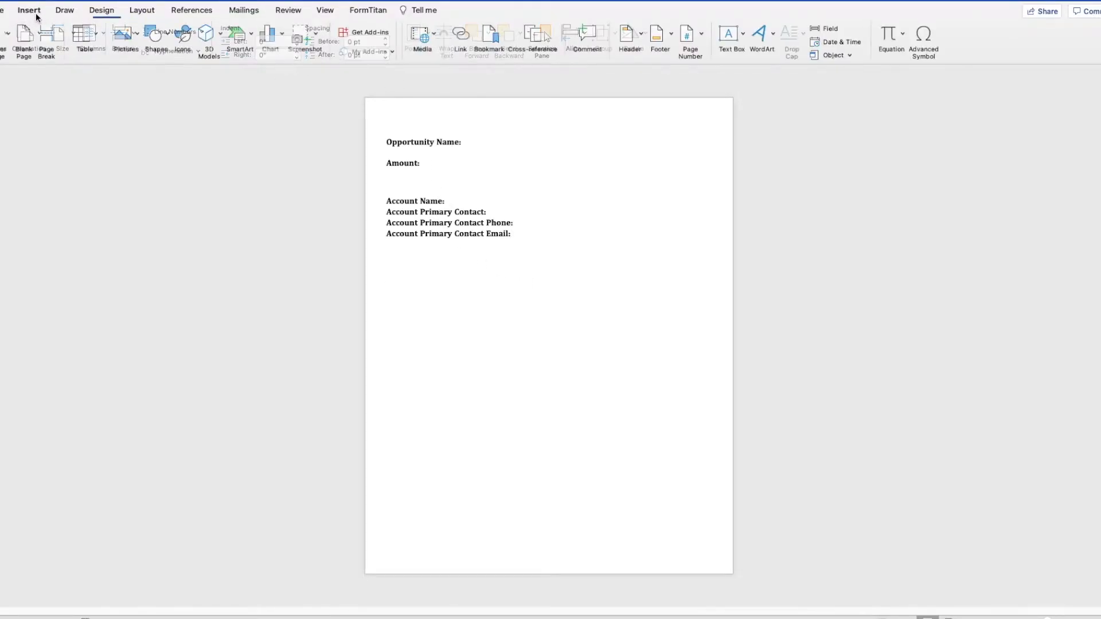
Step: Search the Office store for 'formtitan', add the FormTitan- Salesforce composer add-in, and show its tools
{"action": "left_click", "coordinate": [356, 34]}
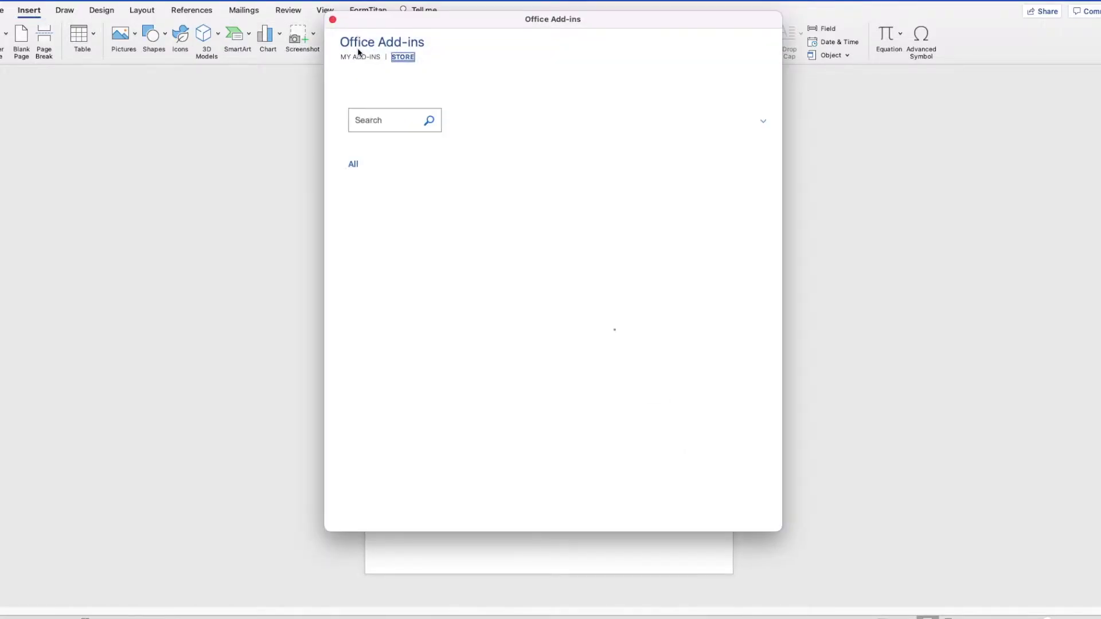
{"action": "left_click", "coordinate": [385, 119]}
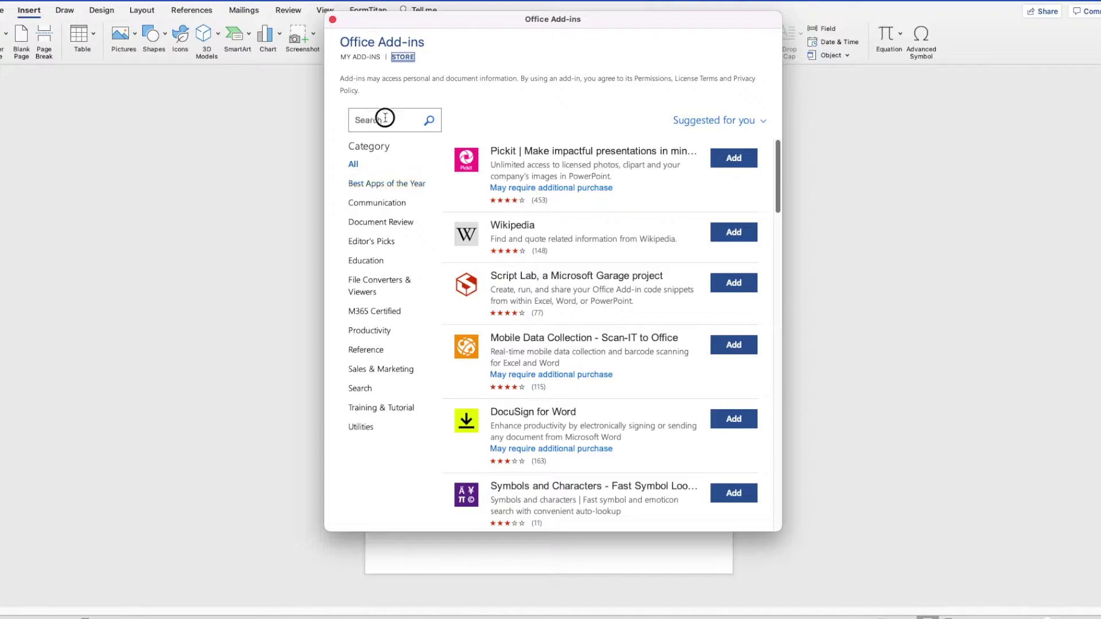
{"action": "type", "text": "formt"}
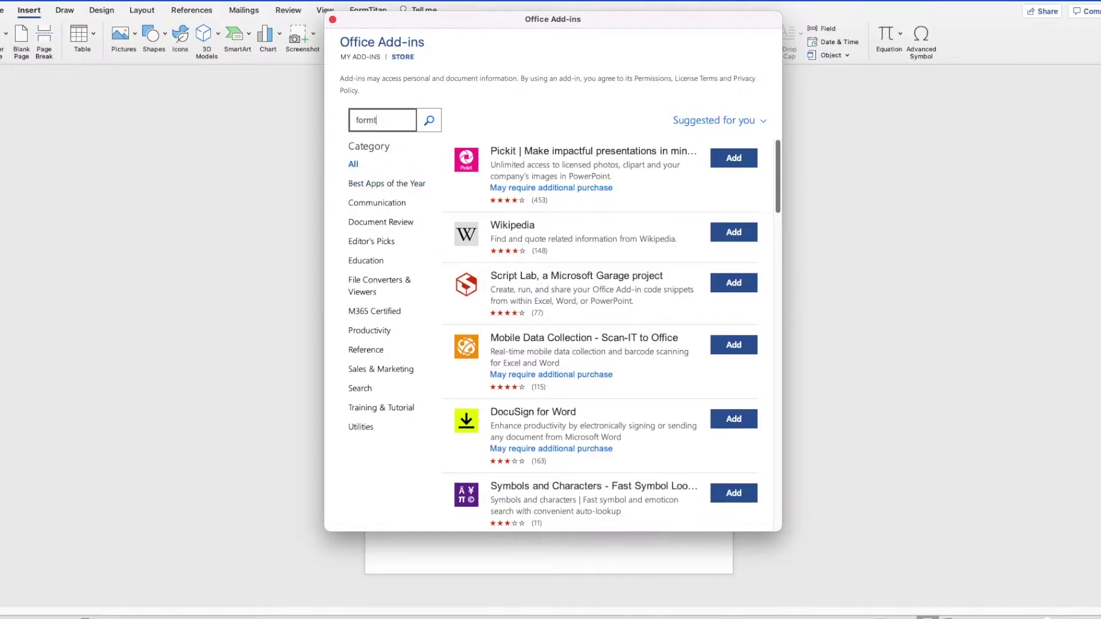
{"action": "type", "text": "itan"}
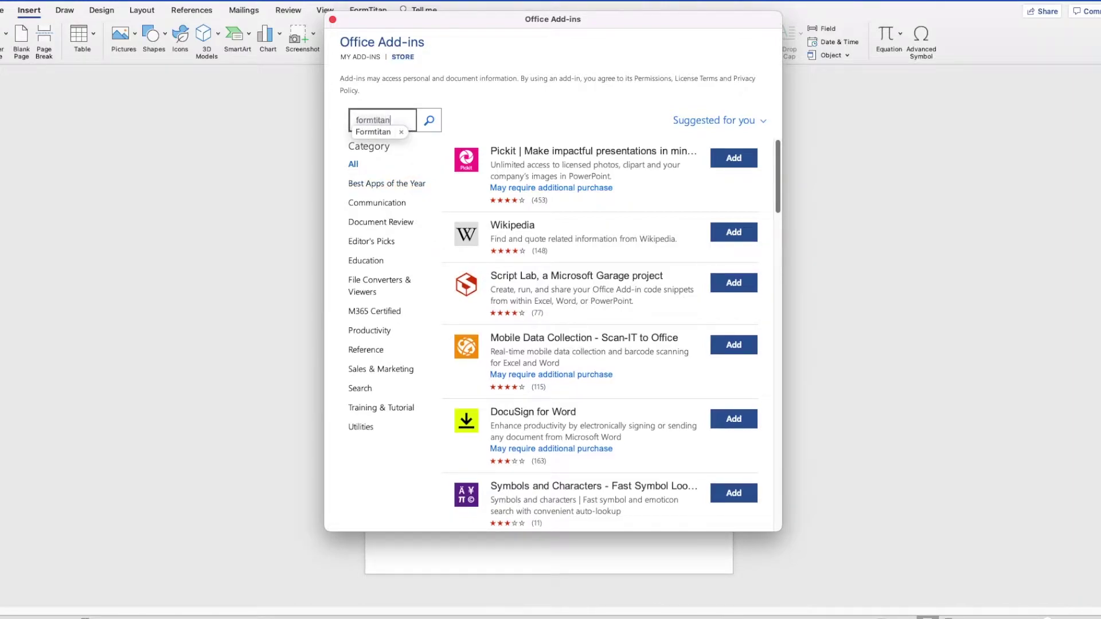
{"action": "left_click", "coordinate": [429, 121]}
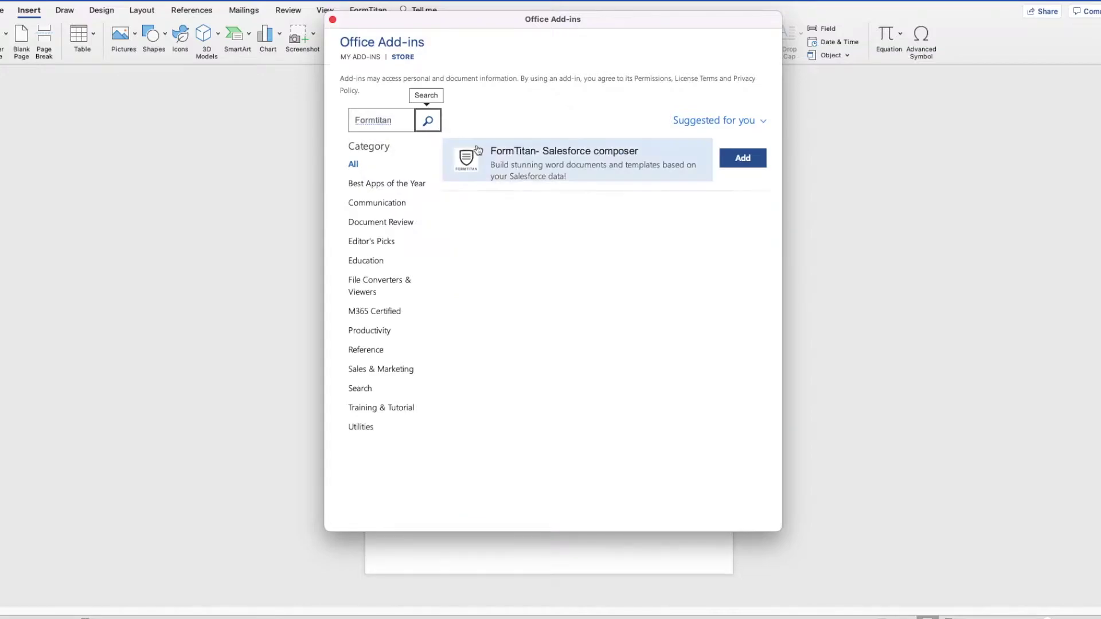
{"action": "left_click", "coordinate": [731, 163]}
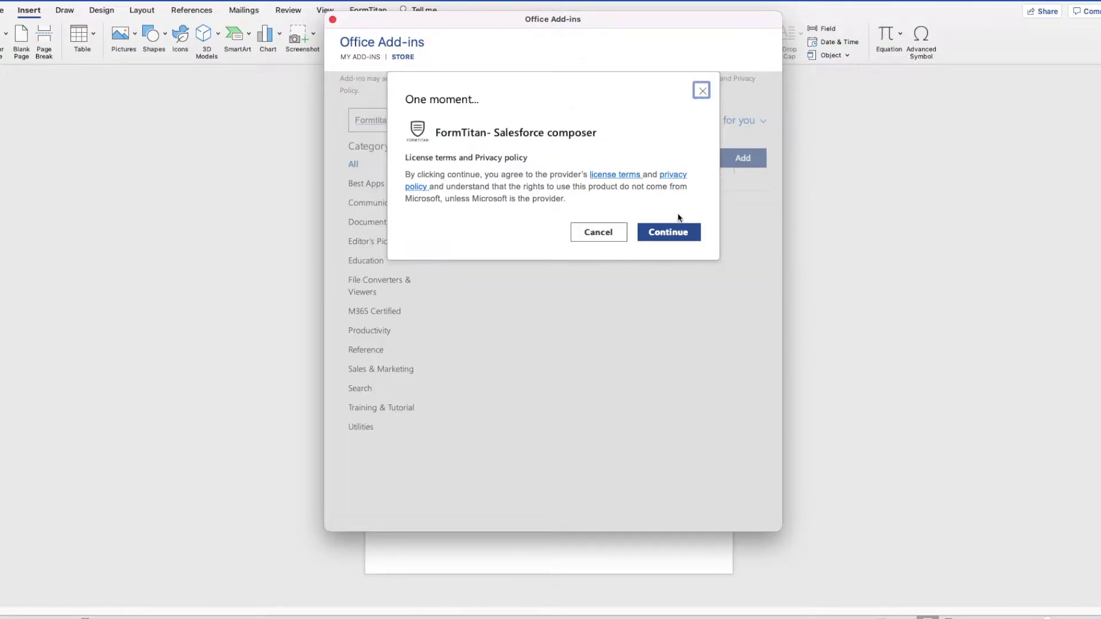
{"action": "left_click", "coordinate": [701, 91]}
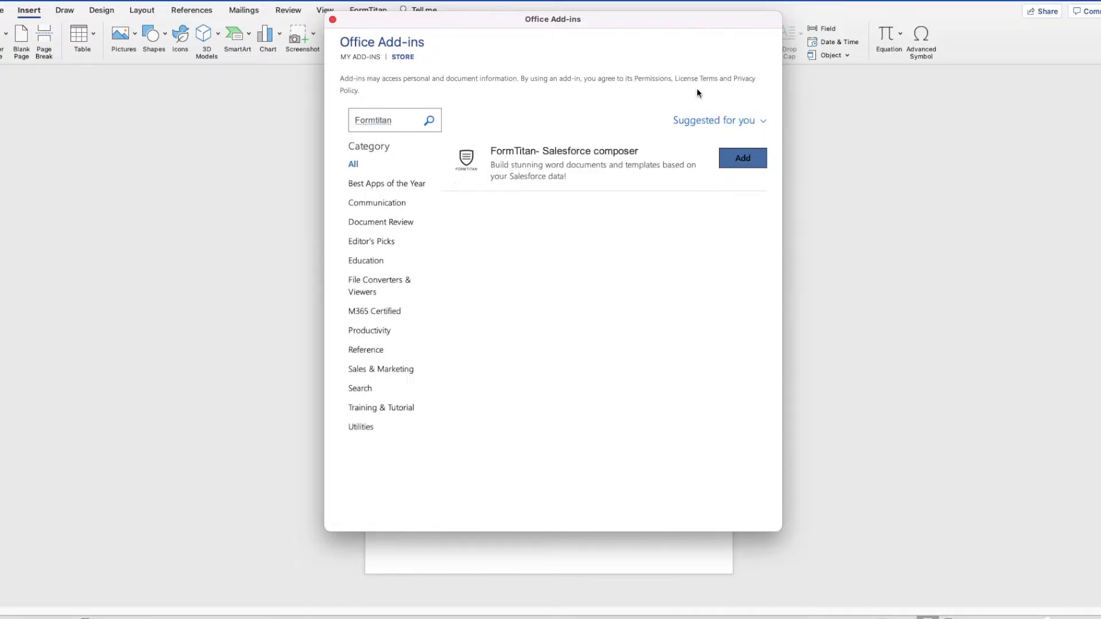
{"action": "left_click", "coordinate": [332, 21]}
{"action": "left_click", "coordinate": [369, 12]}
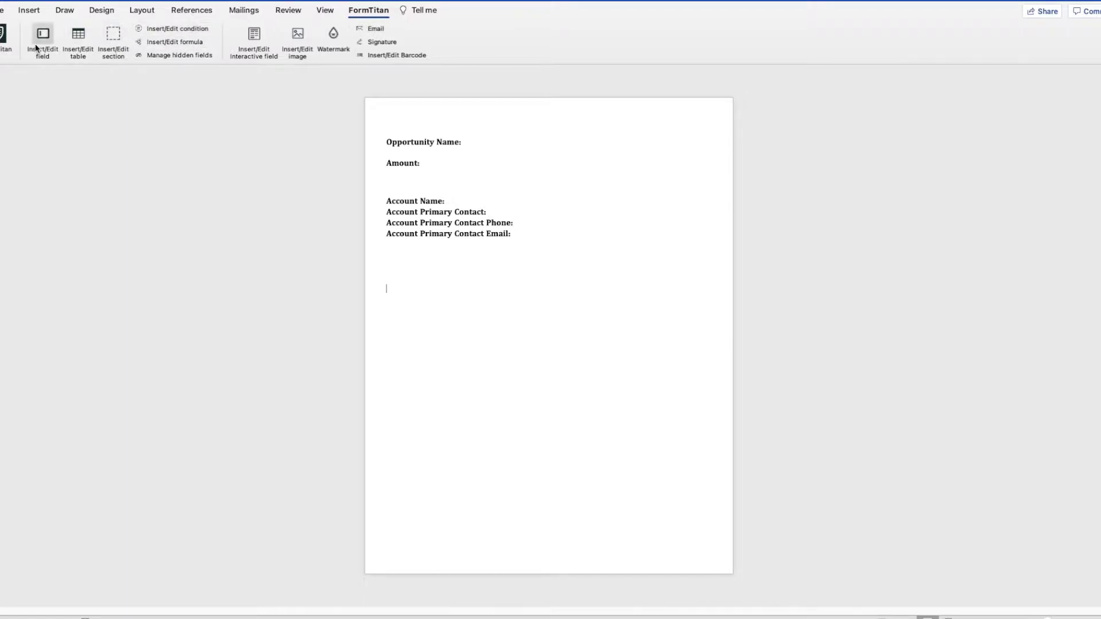
Step: Sign FormTitan Word Composer in to Salesforce with the account username and password
{"action": "left_click", "coordinate": [3, 38]}
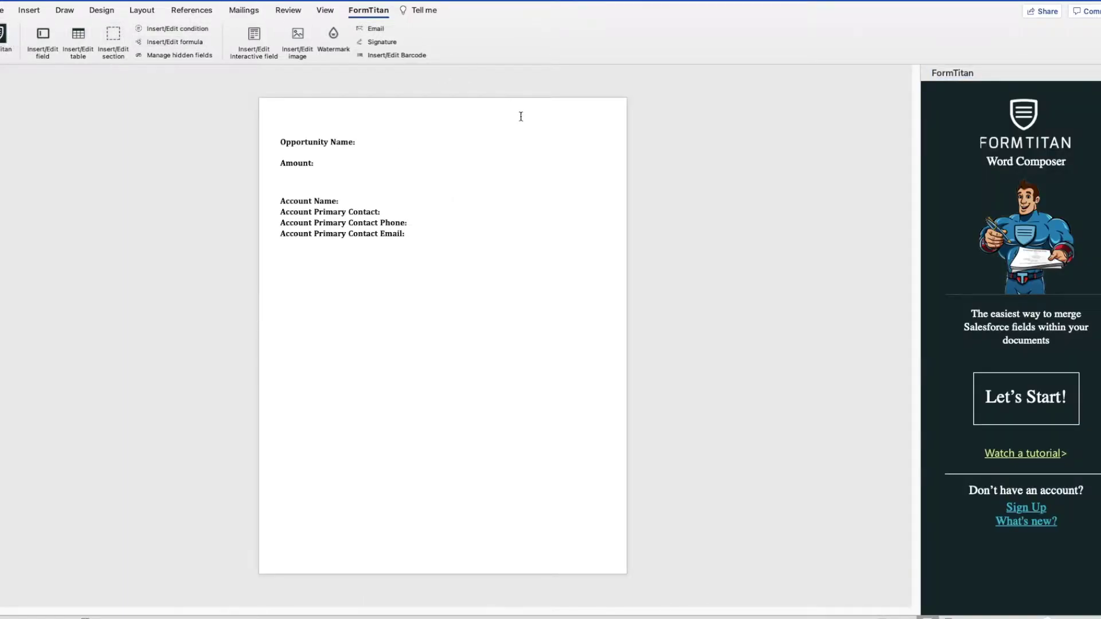
{"action": "left_click", "coordinate": [1041, 381]}
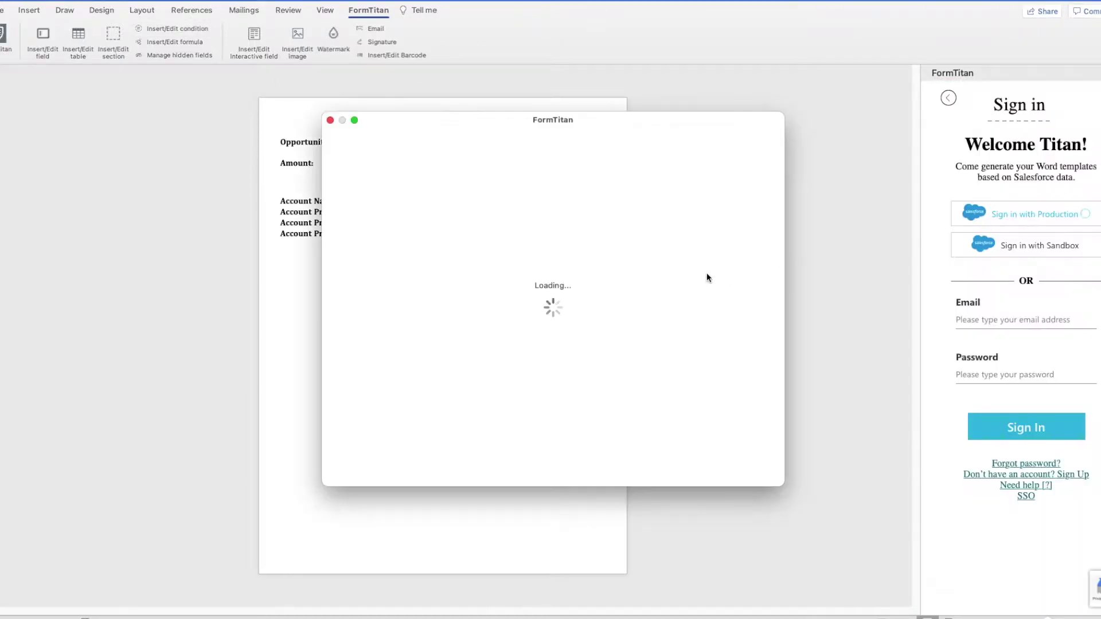
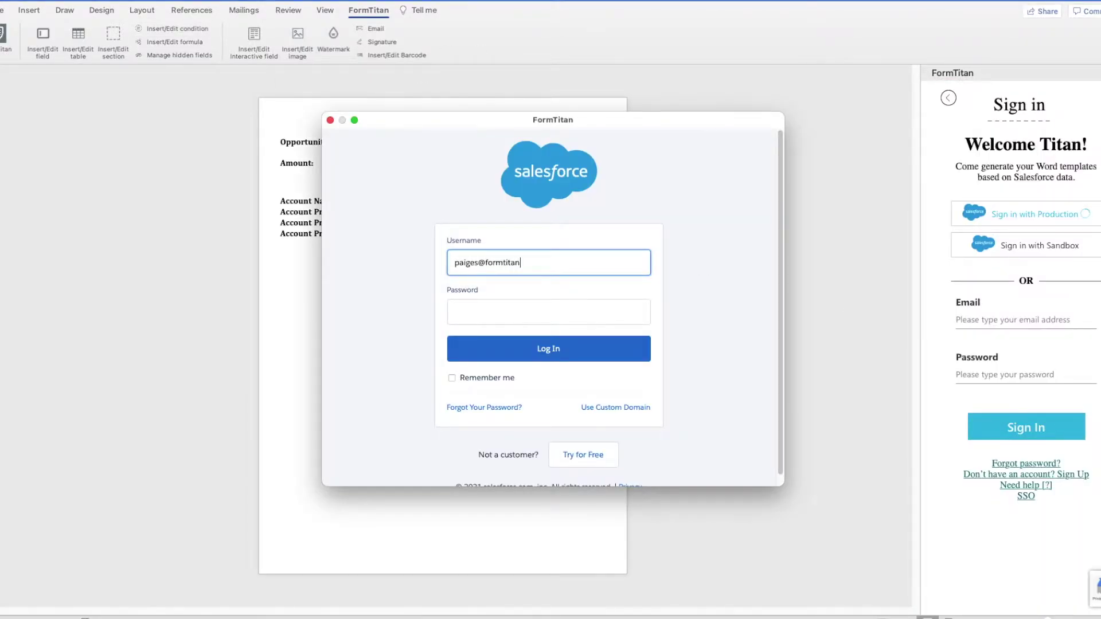
{"action": "key", "text": "Tab"}
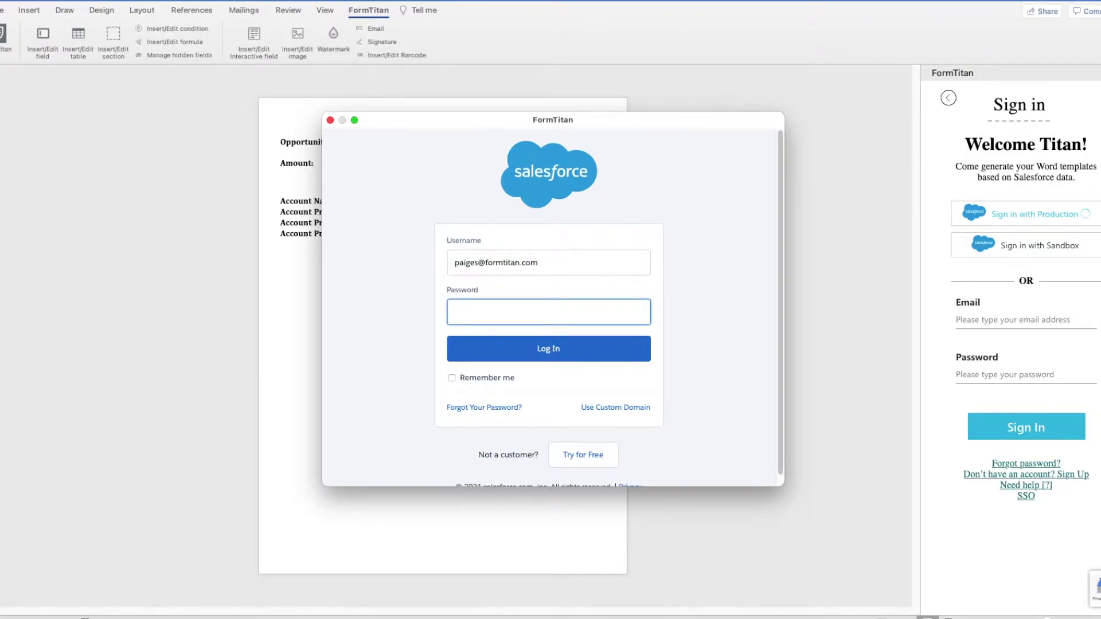
{"action": "type", "text": "********"}
{"action": "left_click", "coordinate": [586, 363]}
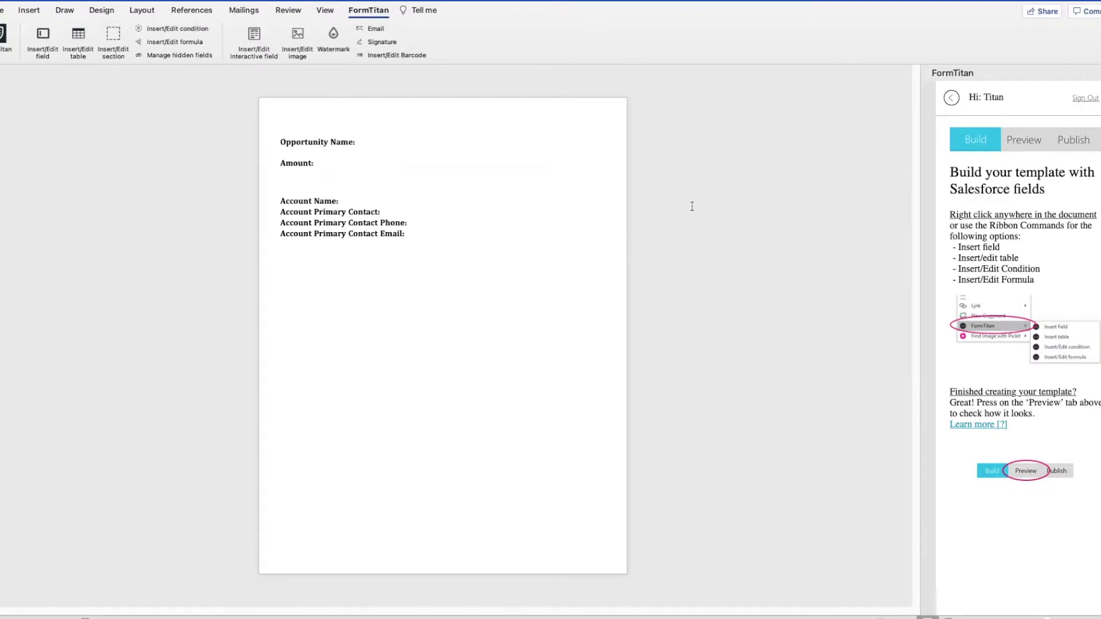
Step: Insert the Opportunity Name field after 'Opportunity Name:', using the Opportunity object with comment 'Get Oppertunity'
{"action": "left_click", "coordinate": [401, 141]}
{"action": "left_click", "coordinate": [40, 40]}
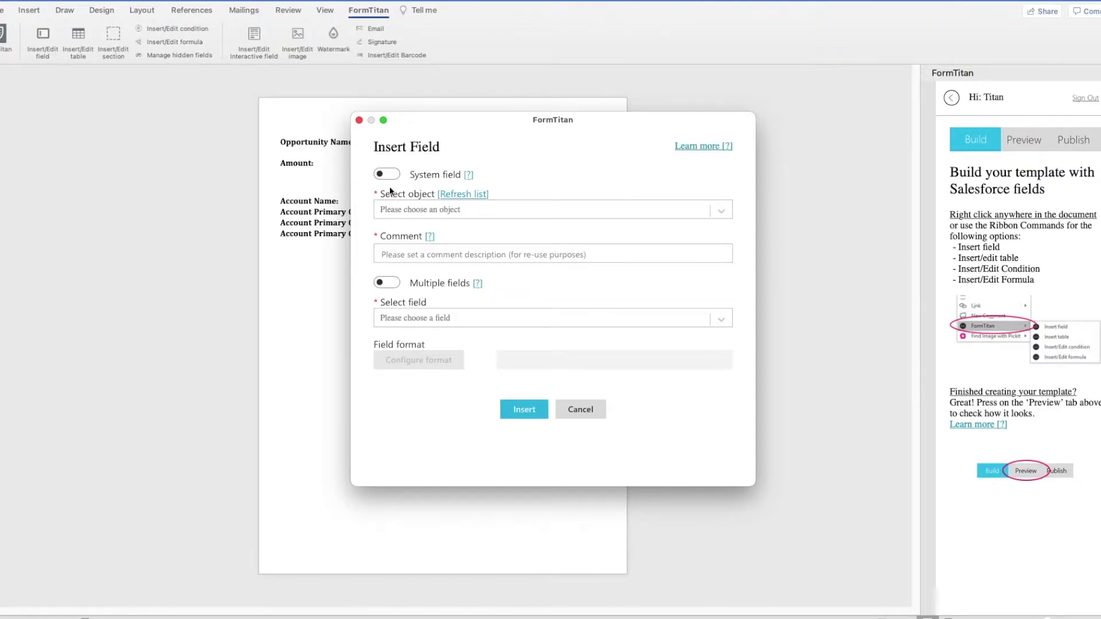
{"action": "left_click", "coordinate": [442, 209]}
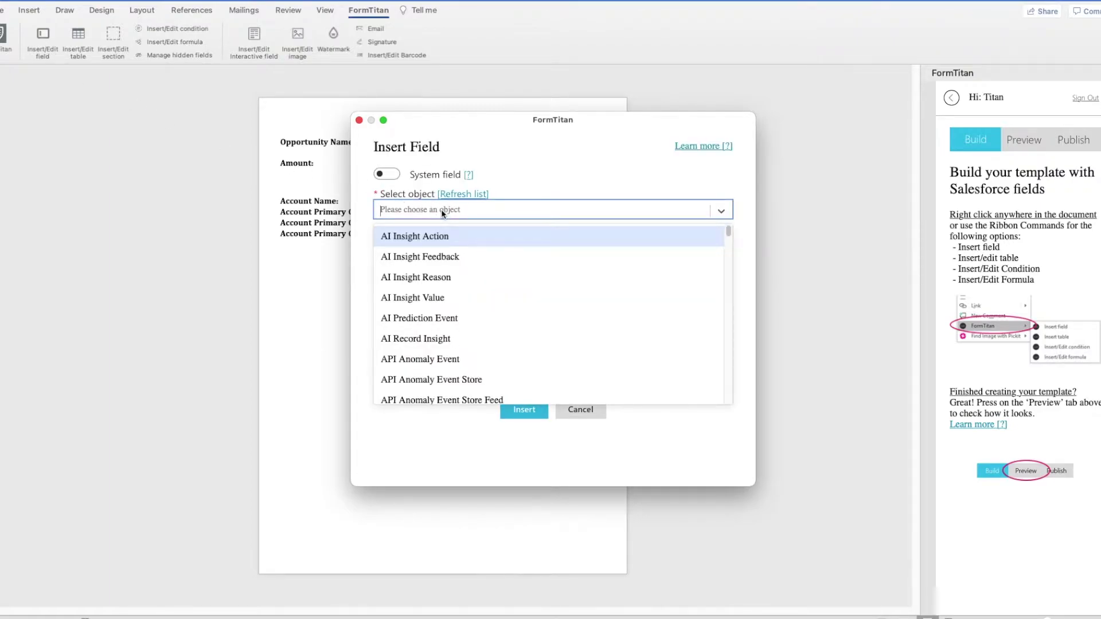
{"action": "type", "text": "opper"}
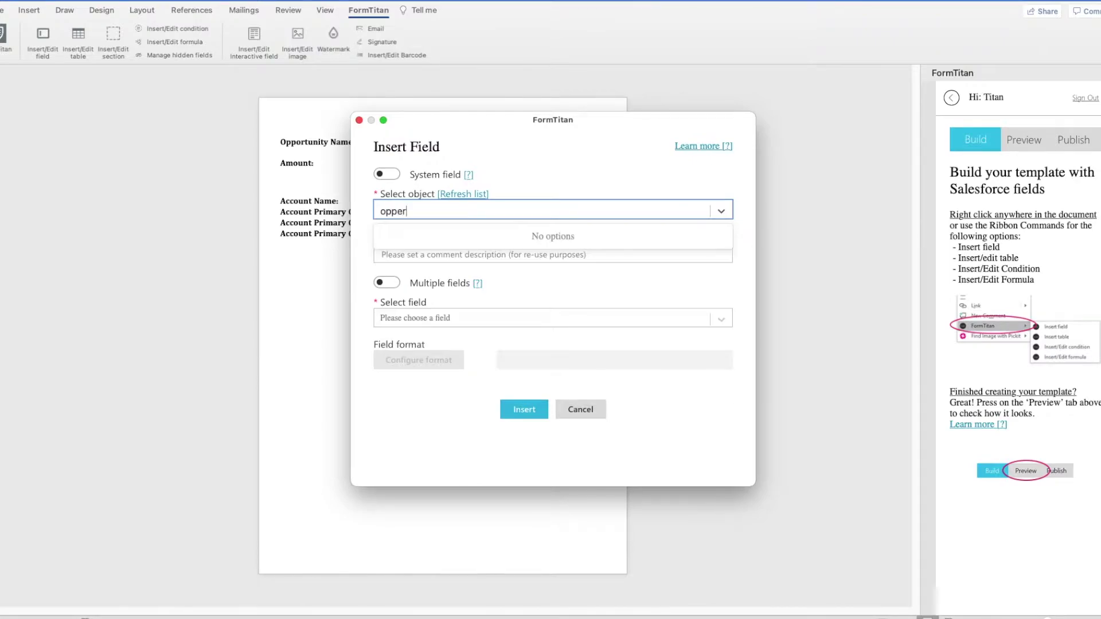
{"action": "key", "text": "BackSpace"}
{"action": "type", "text": "o"}
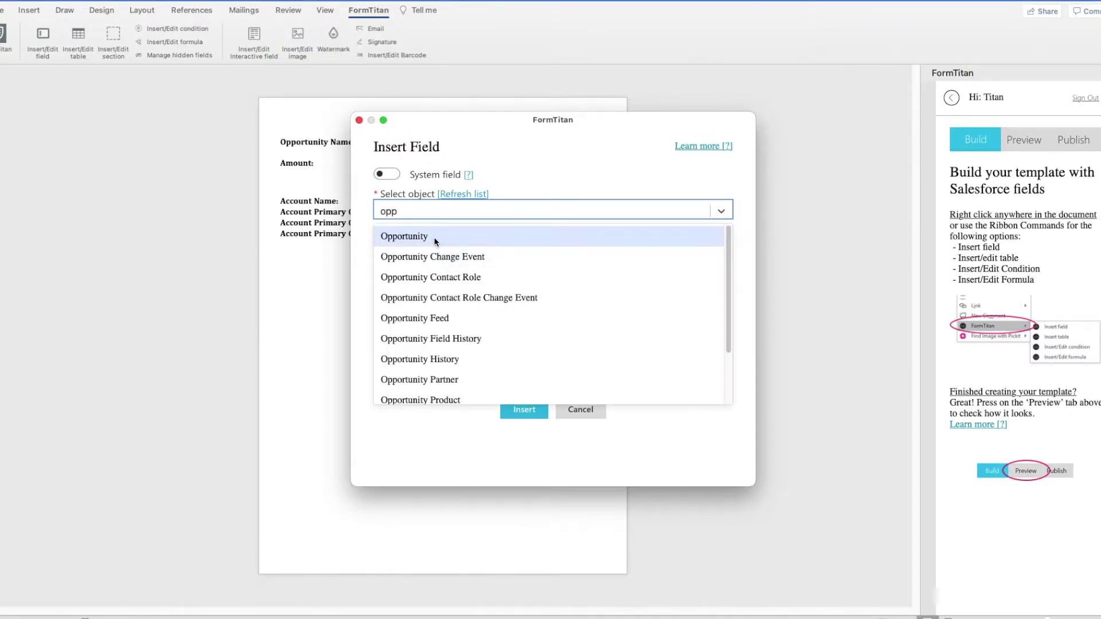
{"action": "left_click", "coordinate": [425, 236]}
{"action": "left_click", "coordinate": [424, 253]}
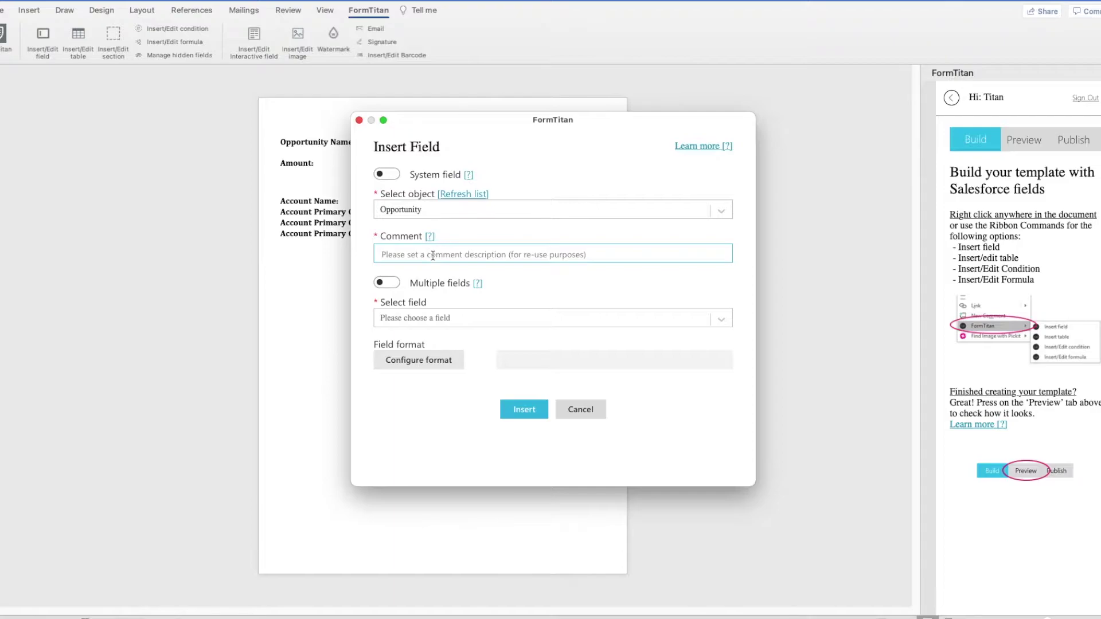
{"action": "type", "text": "Get"}
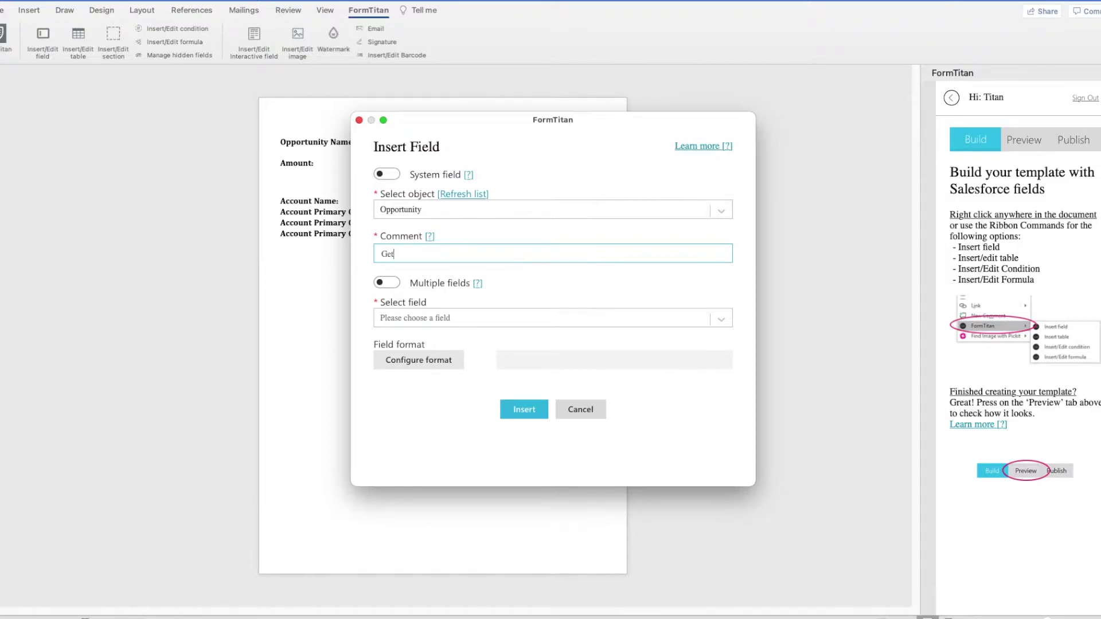
{"action": "type", "text": " P"}
{"action": "key", "text": "BackSpace"}
{"action": "type", "text": "Oppertunity"}
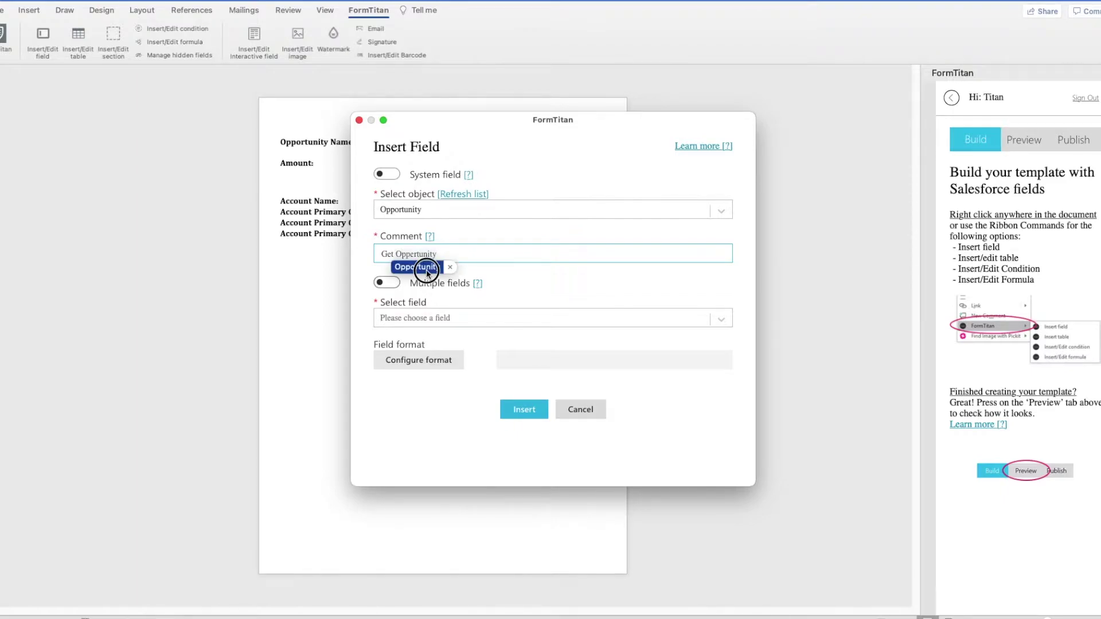
{"action": "left_click", "coordinate": [439, 319]}
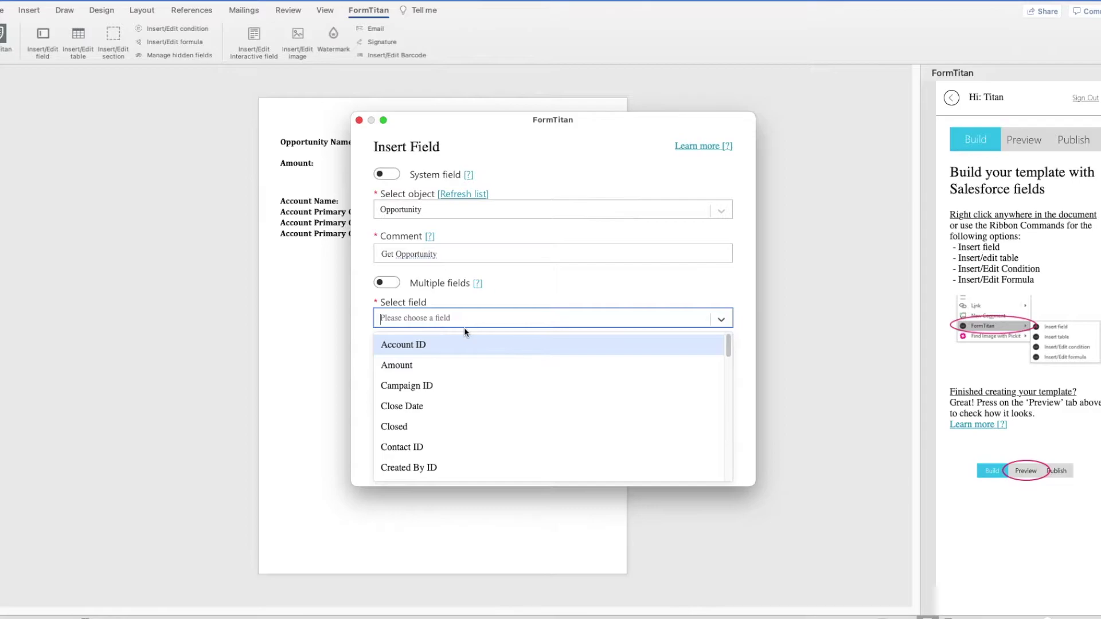
{"action": "type", "text": "nam"}
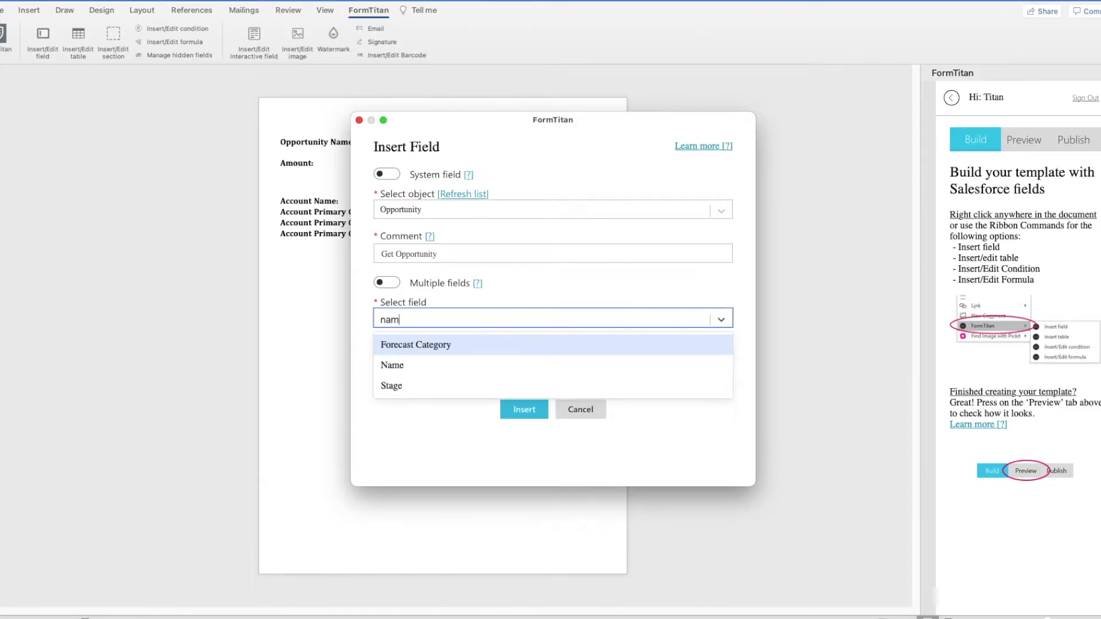
{"action": "left_click", "coordinate": [427, 370]}
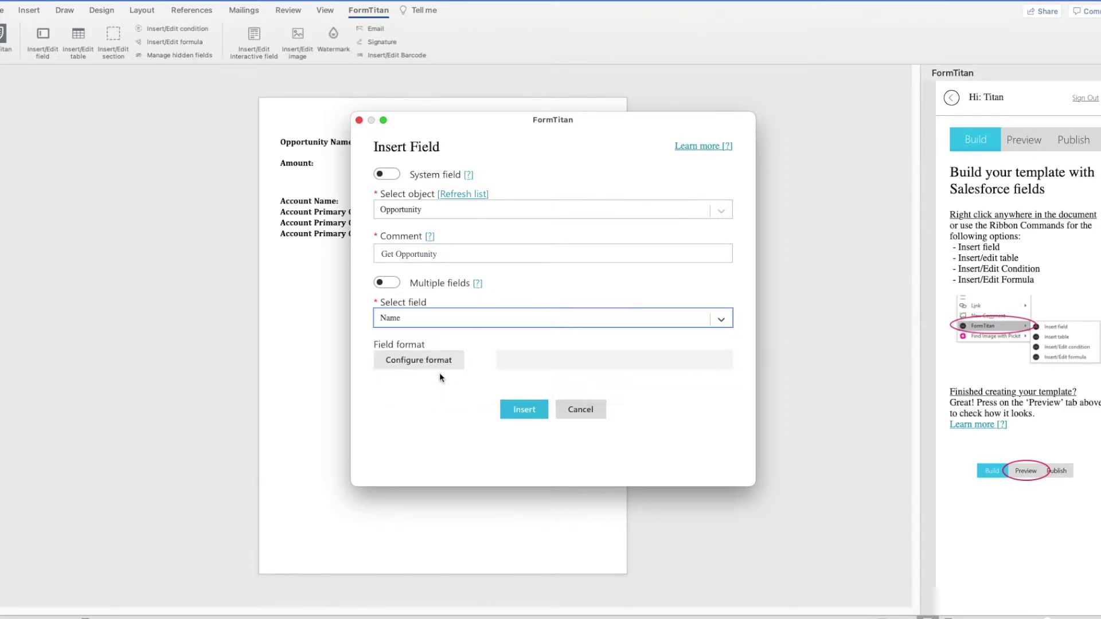
{"action": "left_click", "coordinate": [524, 409]}
Step: Insert the Opportunity Amount field from Get Opportunity after the Amount: label
{"action": "left_click", "coordinate": [379, 164]}
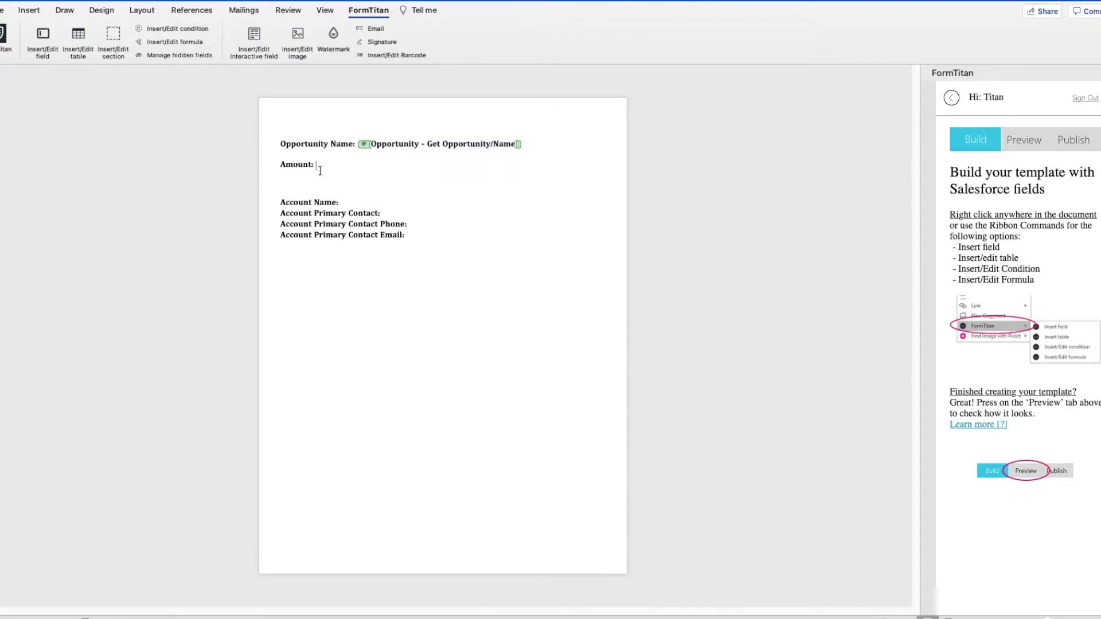
{"action": "left_click", "coordinate": [45, 49]}
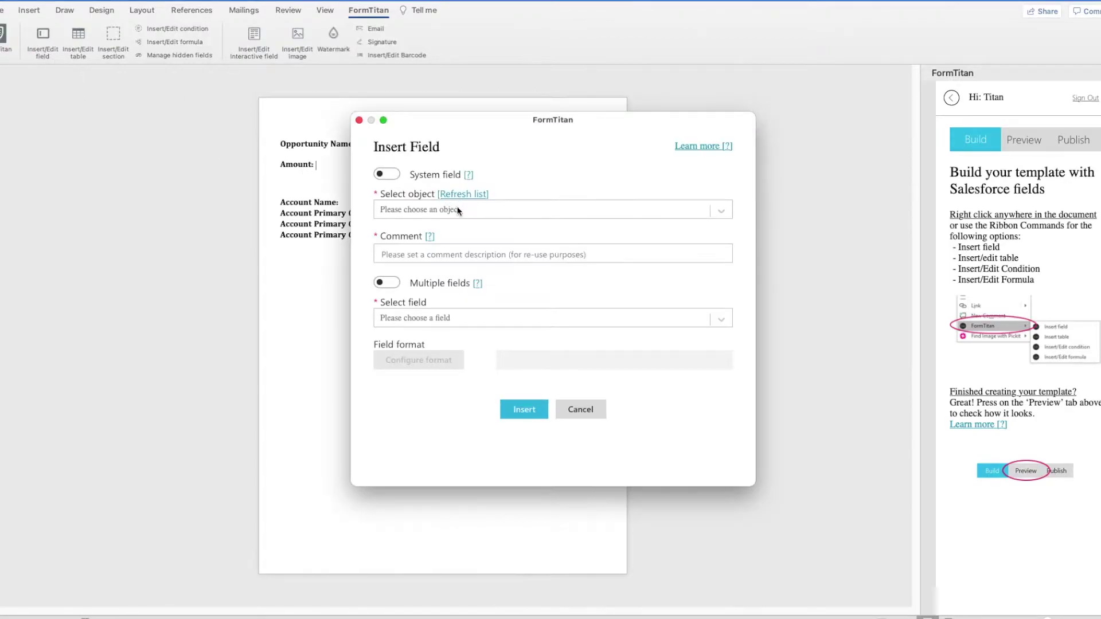
{"action": "left_click", "coordinate": [451, 211]}
{"action": "left_click", "coordinate": [450, 235]}
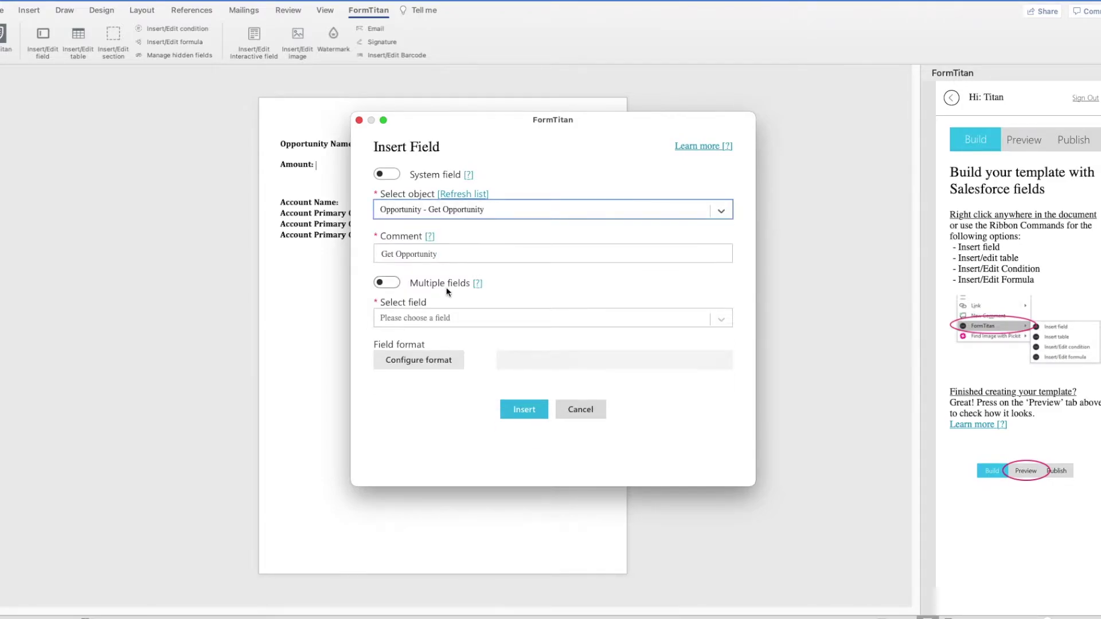
{"action": "left_click", "coordinate": [443, 317]}
{"action": "type", "text": "am"}
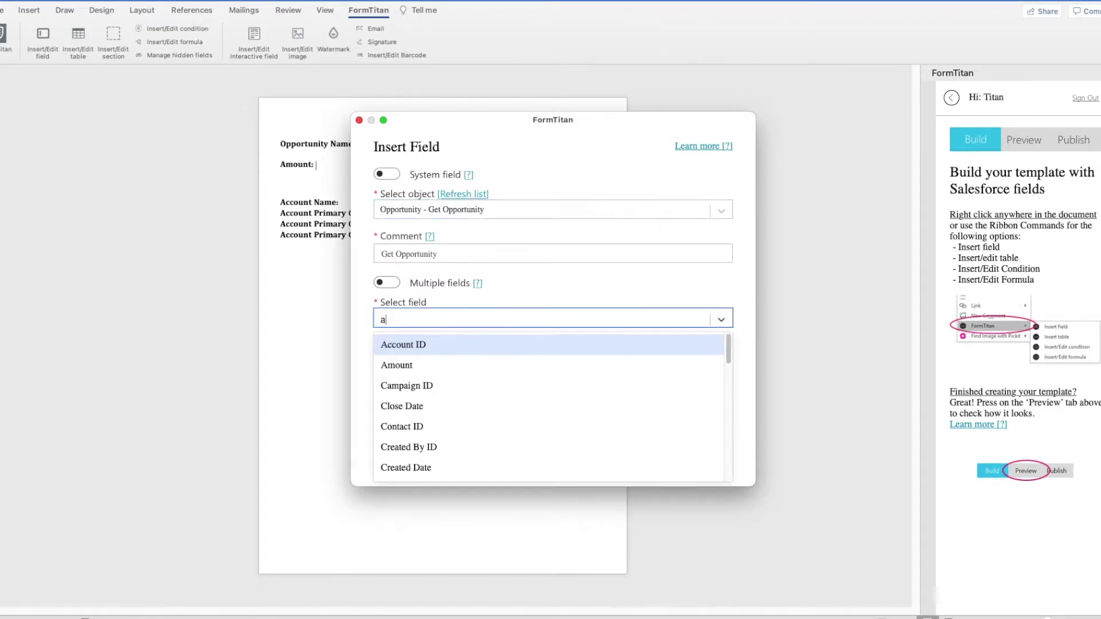
{"action": "left_click", "coordinate": [415, 344]}
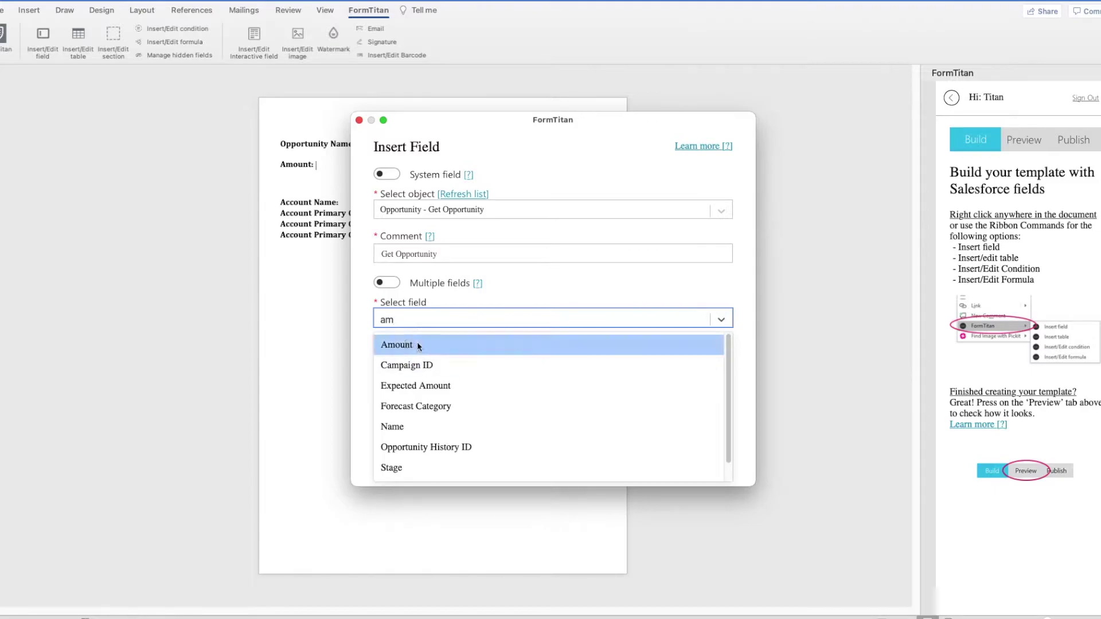
{"action": "left_click", "coordinate": [536, 410]}
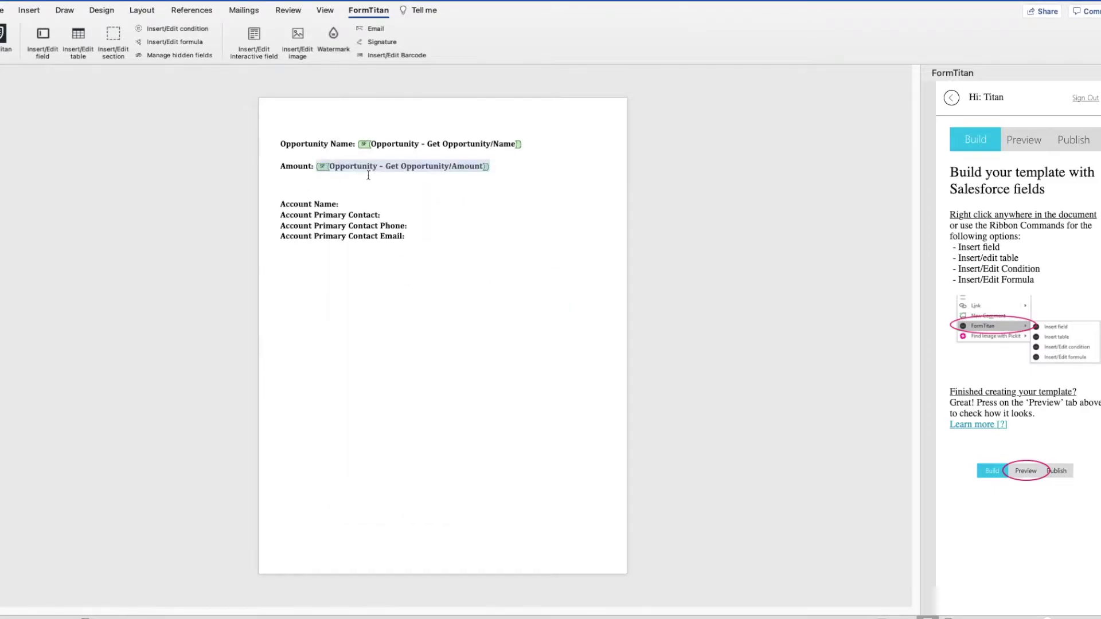
{"action": "left_click", "coordinate": [357, 207]}
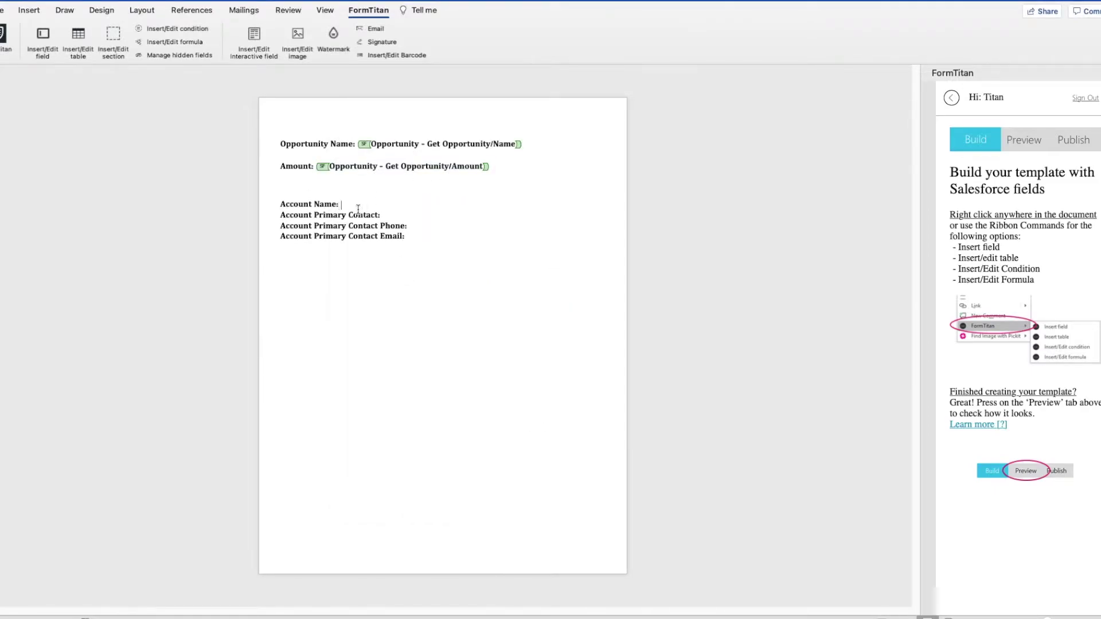
Step: Insert the Account Name field via Opportunity > Account ID after the Account Name: label
{"action": "left_click", "coordinate": [43, 41]}
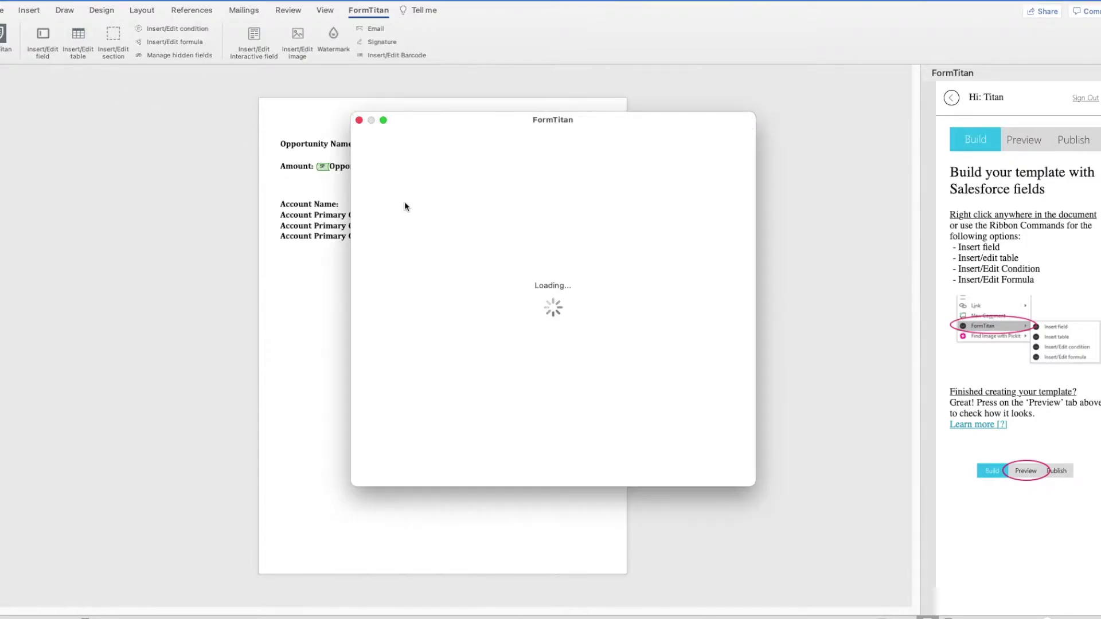
{"action": "left_click", "coordinate": [439, 209]}
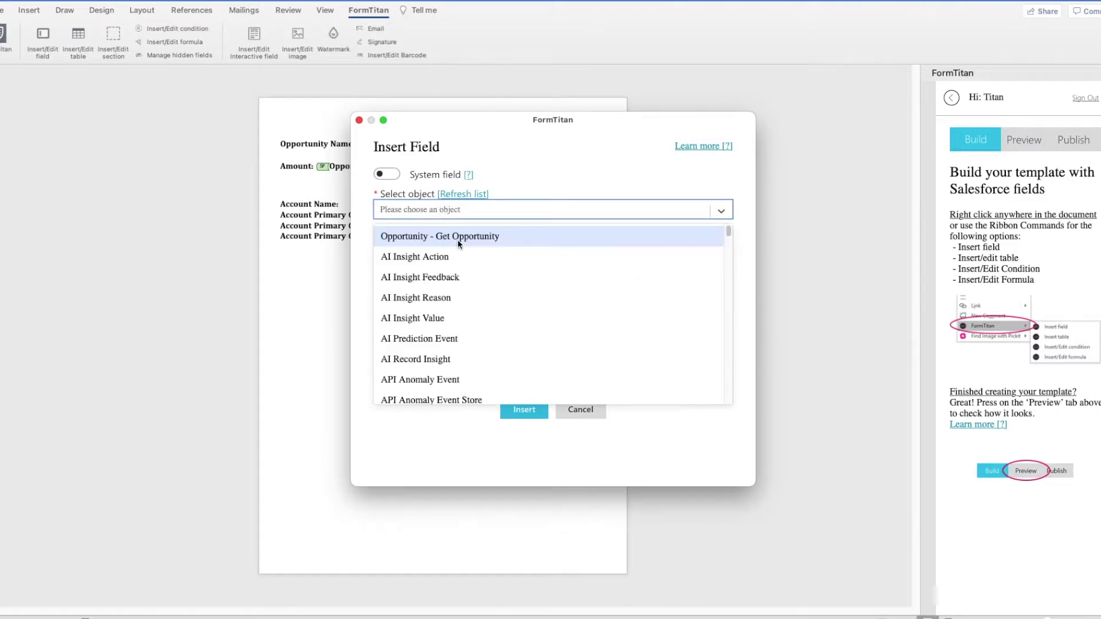
{"action": "left_click", "coordinate": [452, 237]}
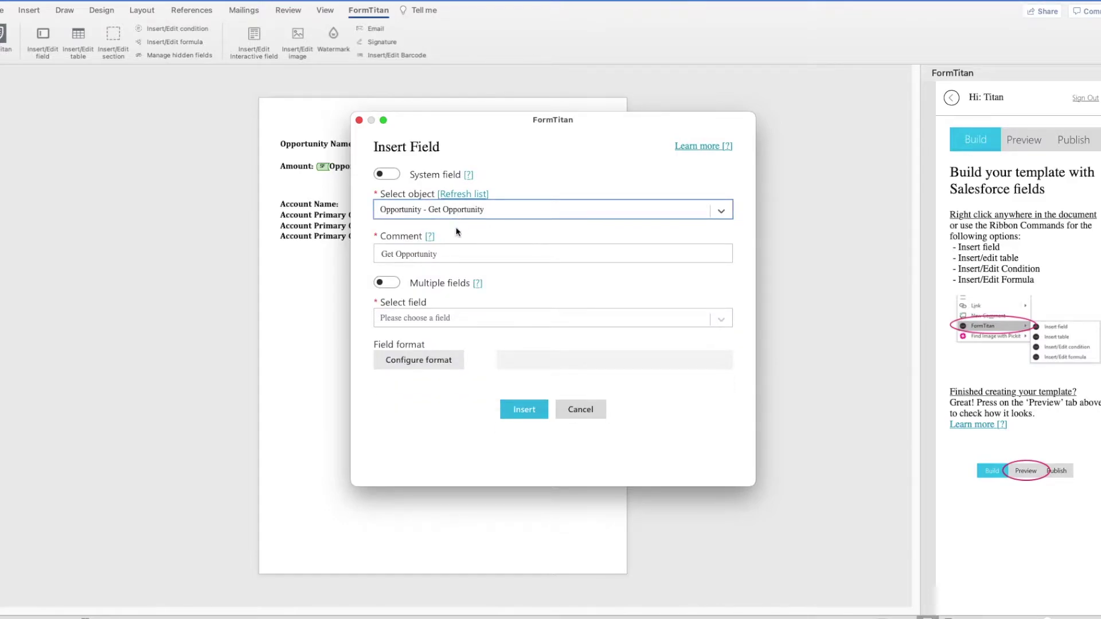
{"action": "left_click", "coordinate": [434, 323]}
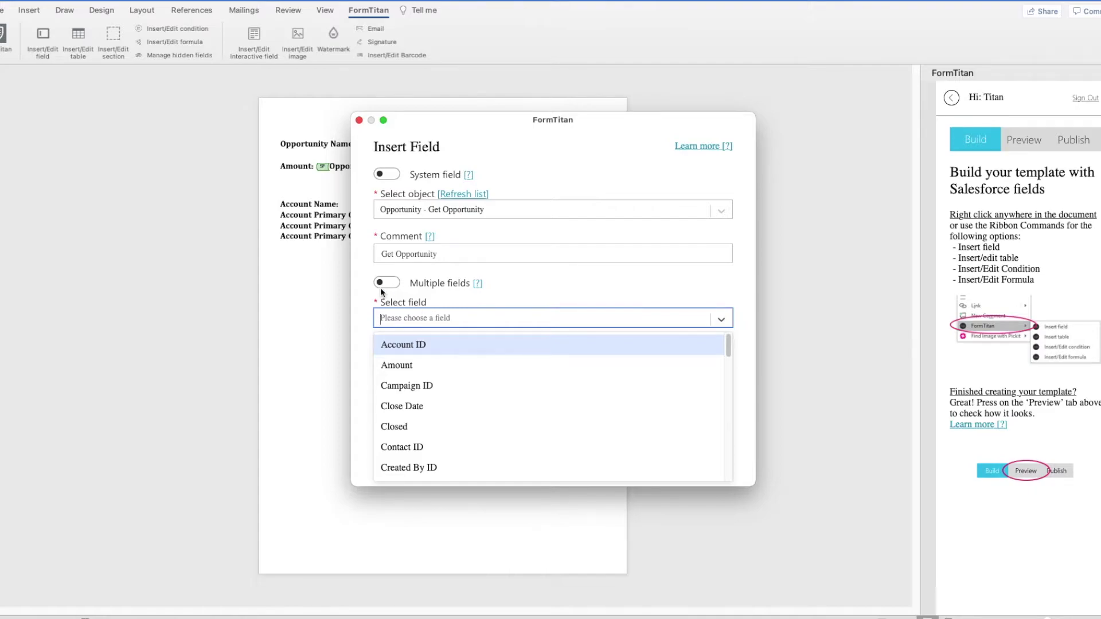
{"action": "left_click", "coordinate": [434, 346]}
{"action": "left_click", "coordinate": [452, 371]}
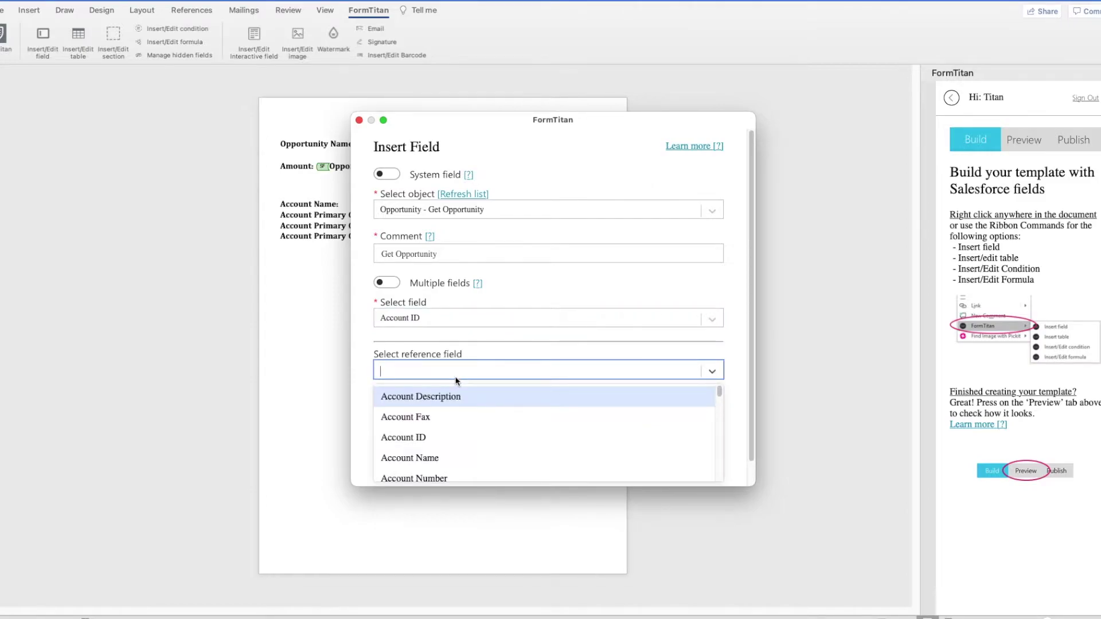
{"action": "type", "text": "na"}
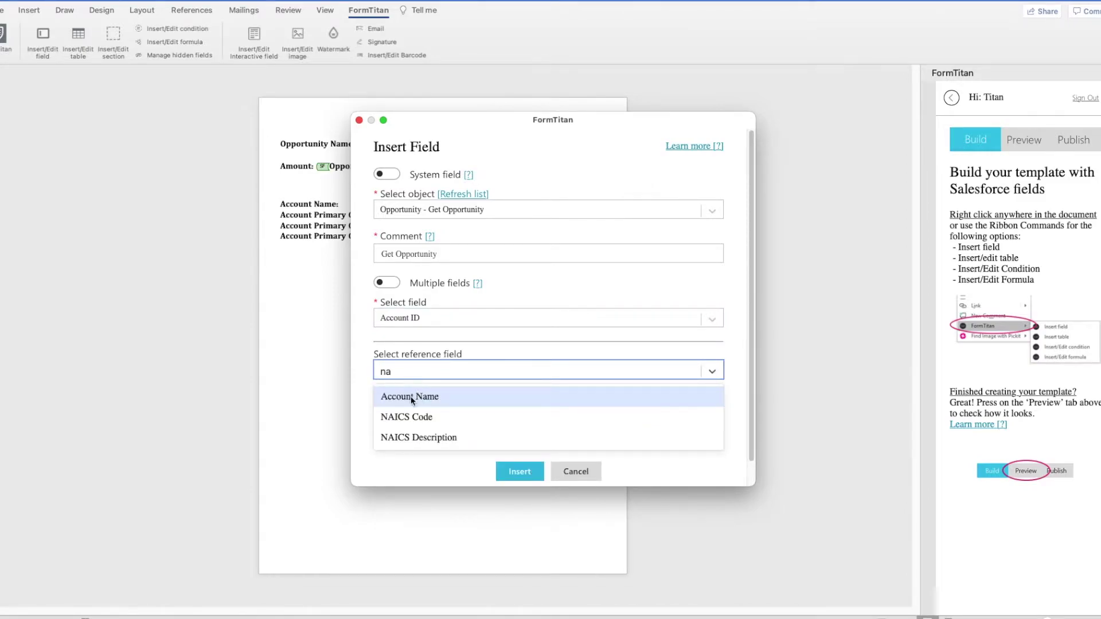
{"action": "left_click", "coordinate": [410, 397]}
{"action": "left_click", "coordinate": [533, 473]}
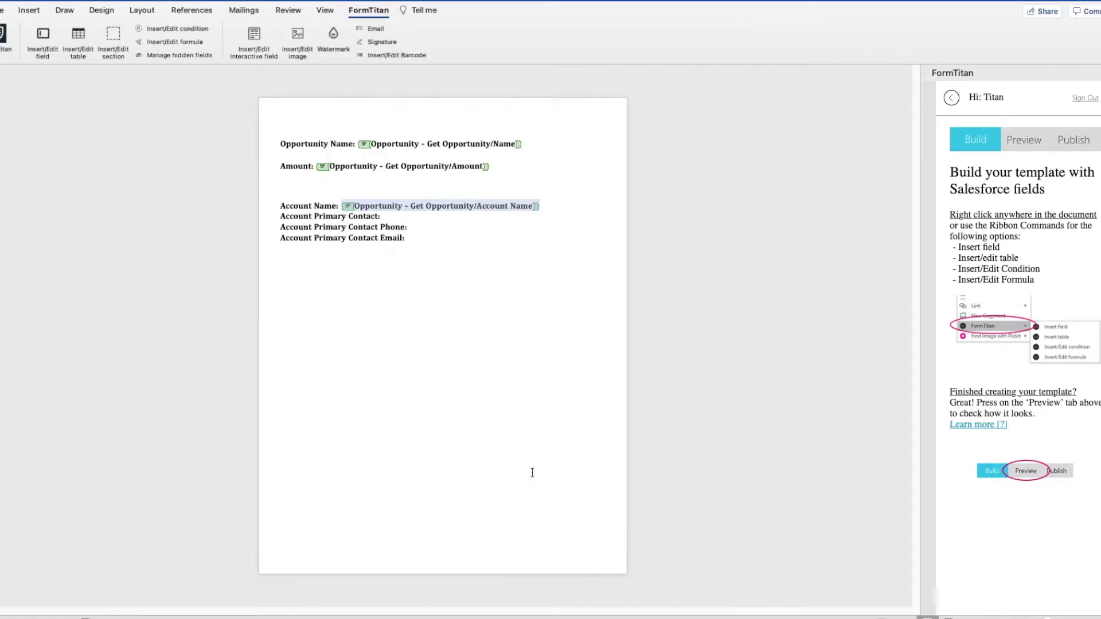
Step: Insert the primary contact's Full Name via Account ID > Primary Contact after 'Account Primary Contact:'
{"action": "left_click", "coordinate": [386, 217]}
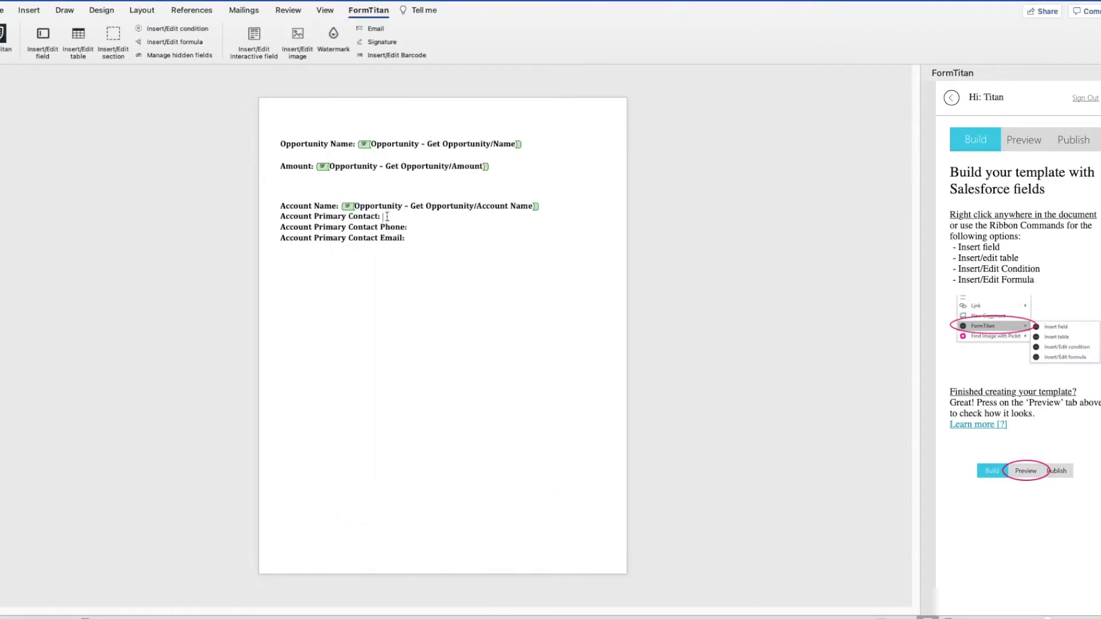
{"action": "left_click", "coordinate": [43, 49]}
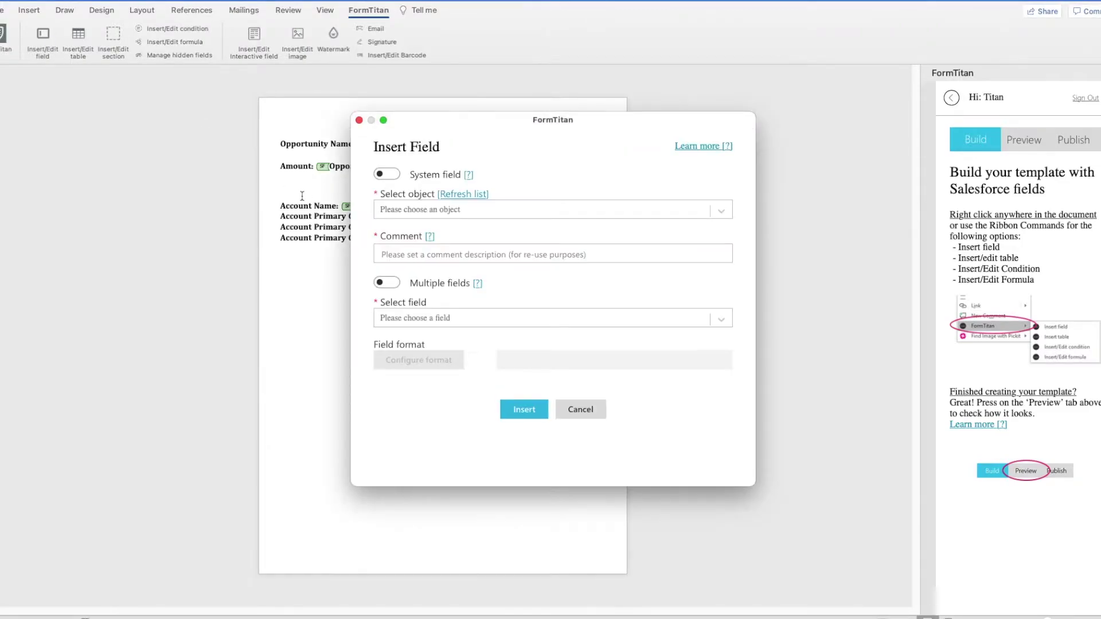
{"action": "left_click", "coordinate": [464, 210]}
{"action": "left_click", "coordinate": [441, 236]}
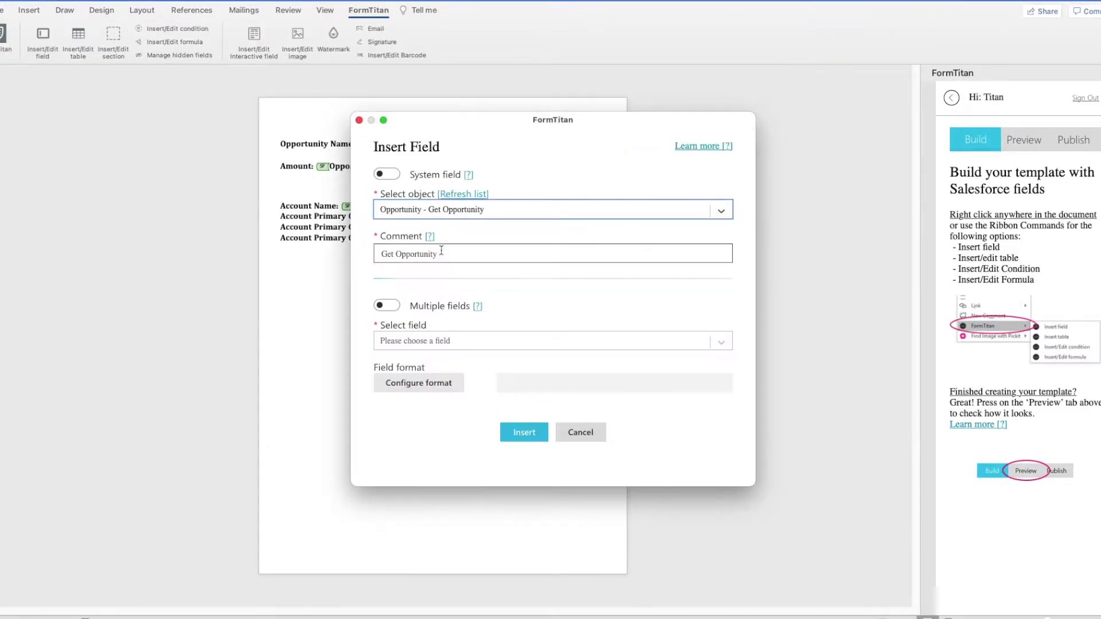
{"action": "left_click", "coordinate": [439, 318]}
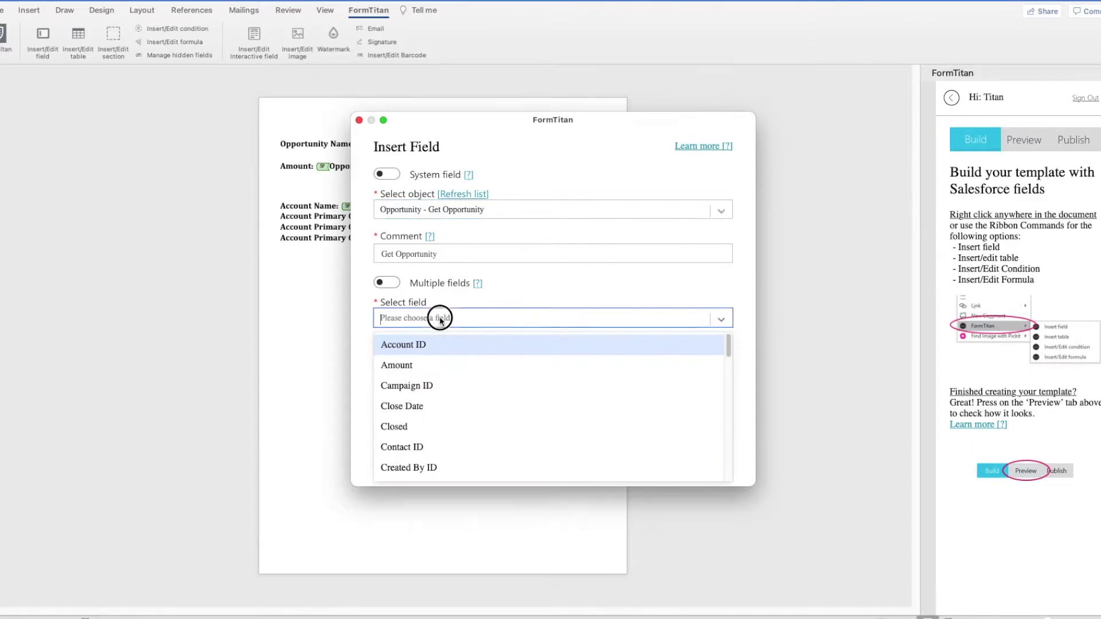
{"action": "left_click", "coordinate": [438, 346]}
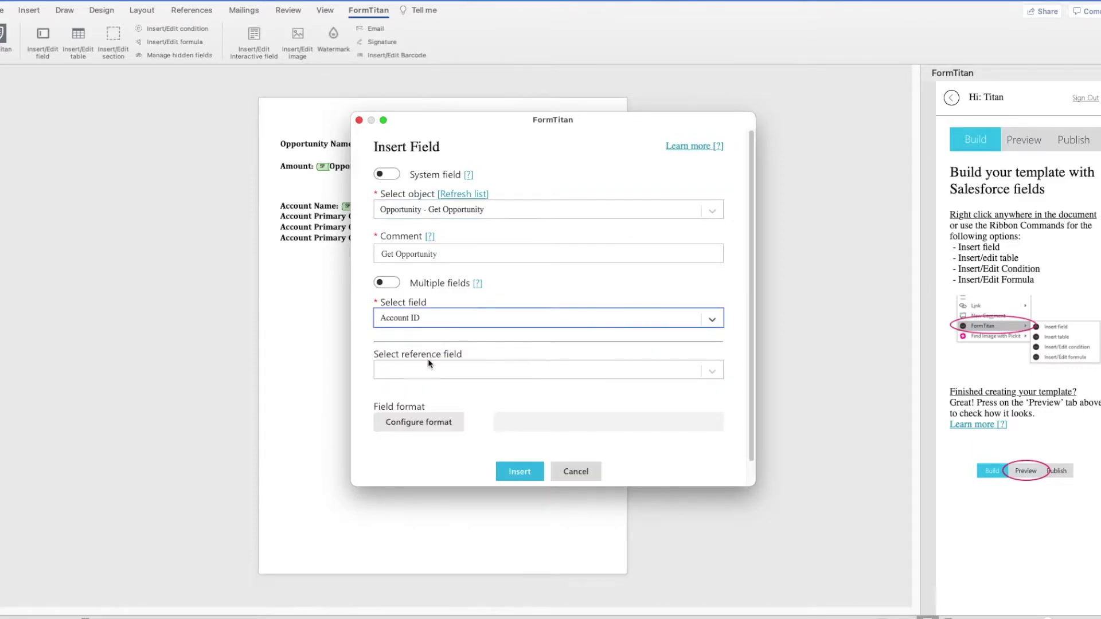
{"action": "left_click", "coordinate": [428, 370]}
{"action": "type", "text": "pr"}
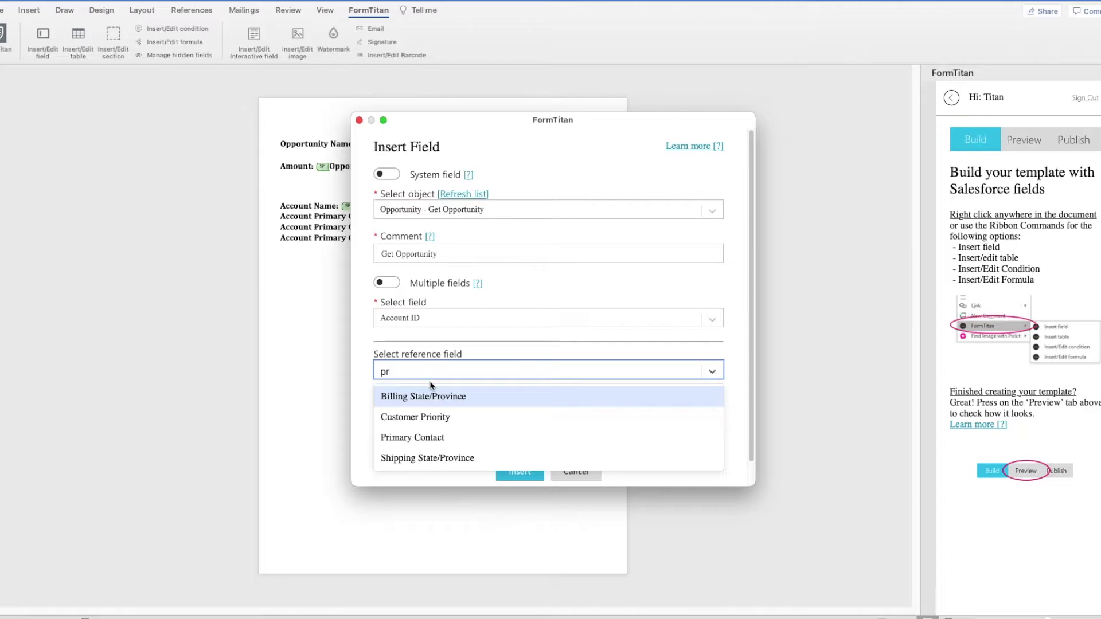
{"action": "left_click", "coordinate": [433, 438]}
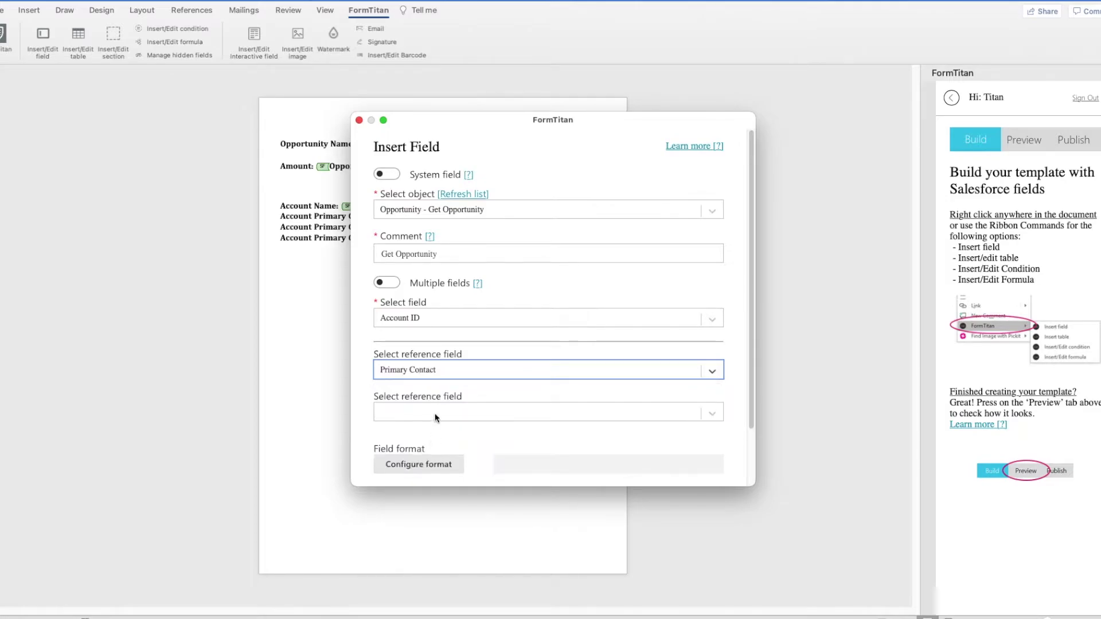
{"action": "left_click", "coordinate": [424, 417]}
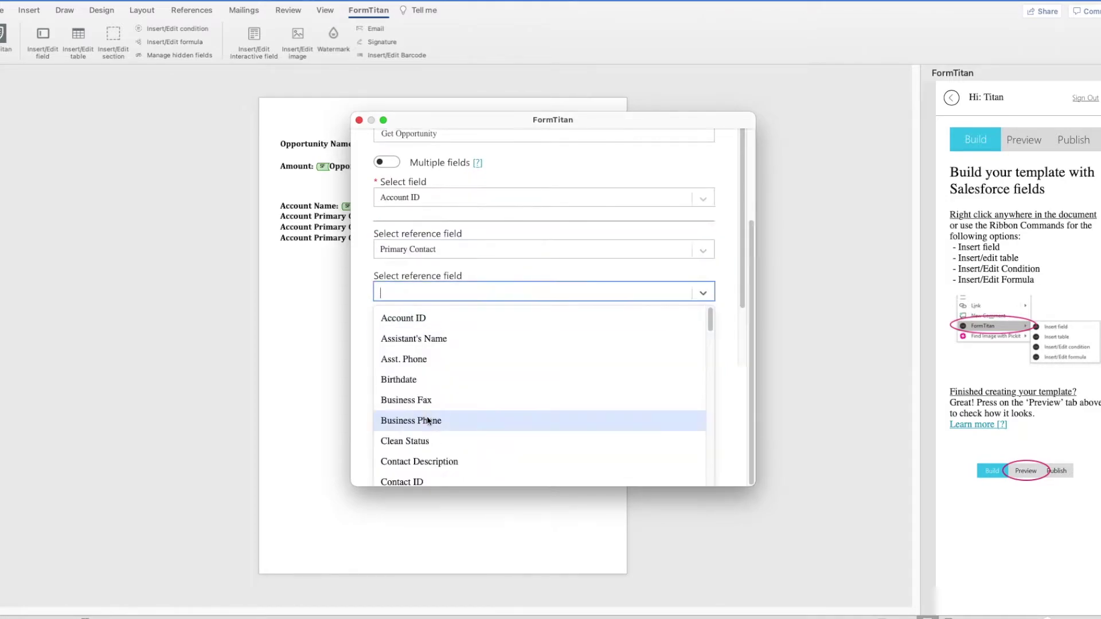
{"action": "type", "text": "nam"}
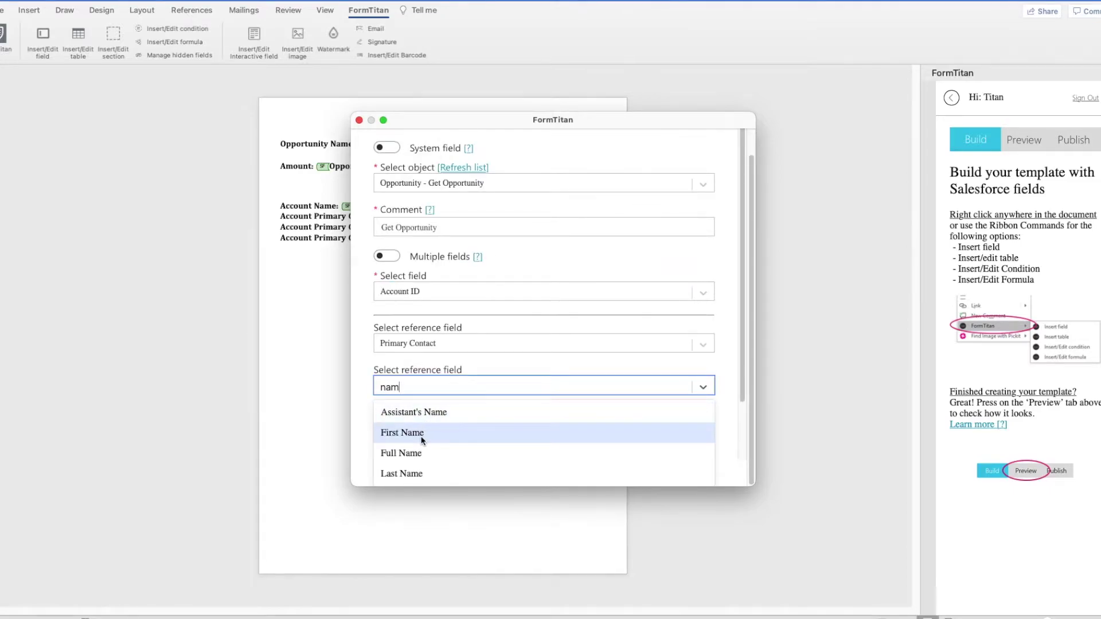
{"action": "left_click", "coordinate": [422, 453]}
{"action": "scroll", "coordinate": [488, 456], "scroll_direction": "down", "scroll_amount": 2}
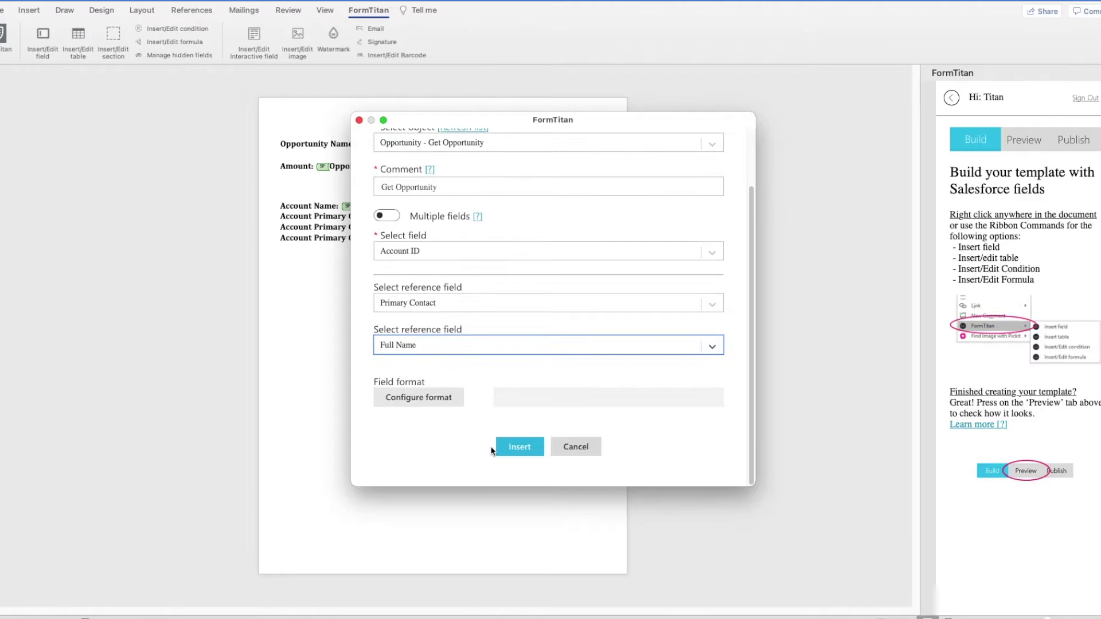
{"action": "left_click", "coordinate": [503, 447]}
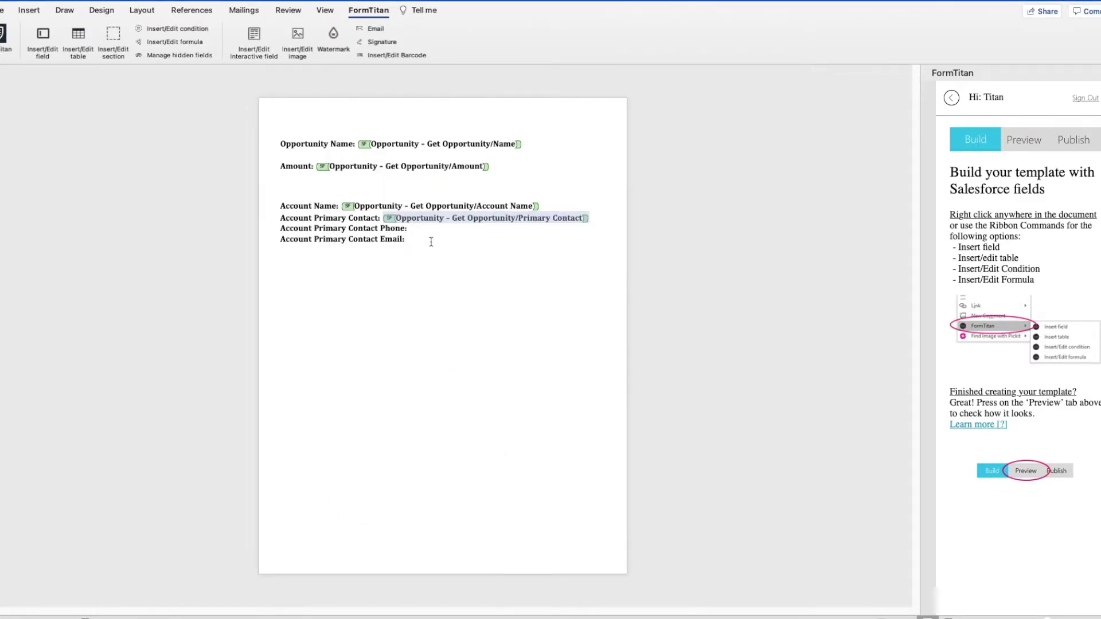
{"action": "left_click", "coordinate": [432, 234]}
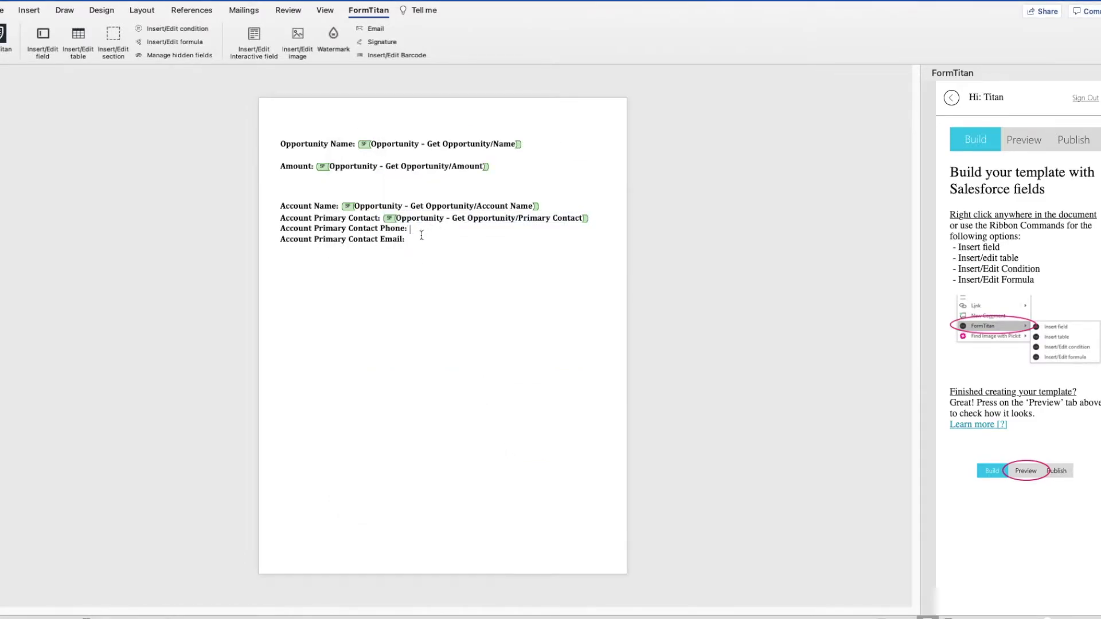
Step: Insert the Mobile Phone field via Account ID > Primary Contact after 'Account Primary Contact Phone:'
{"action": "left_click", "coordinate": [438, 223]}
{"action": "left_click", "coordinate": [41, 39]}
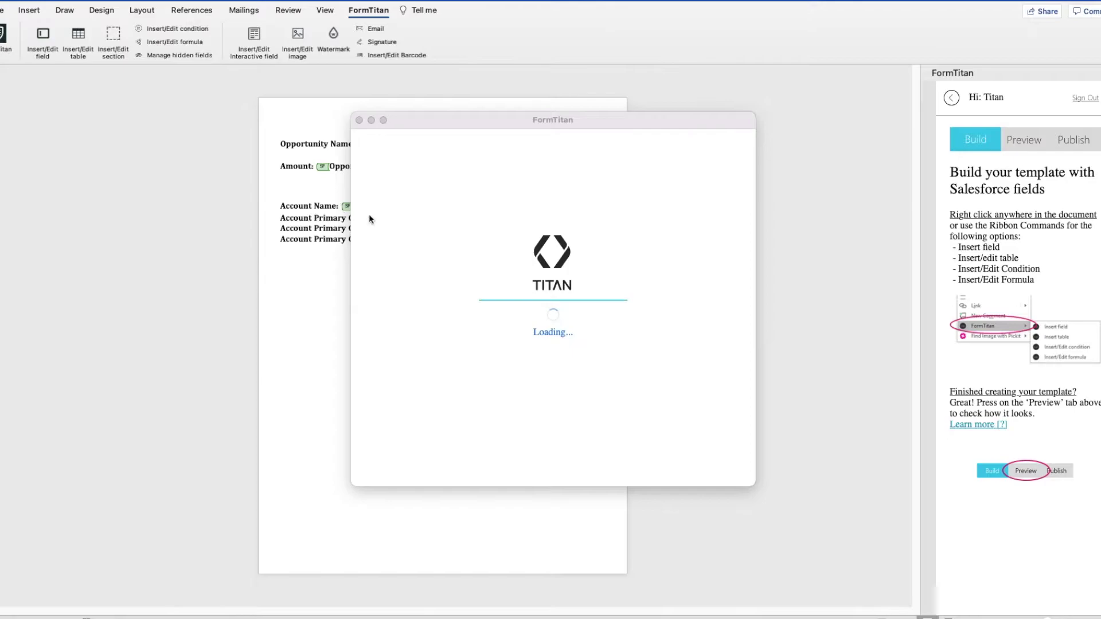
{"action": "left_click", "coordinate": [445, 207]}
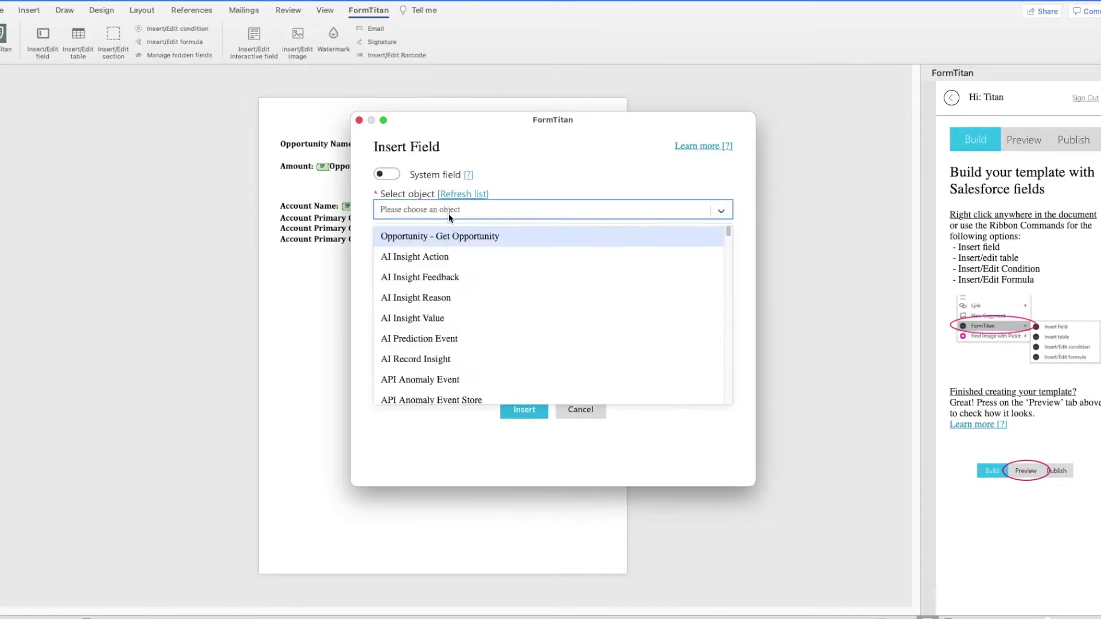
{"action": "left_click", "coordinate": [448, 240]}
{"action": "left_click", "coordinate": [440, 314]}
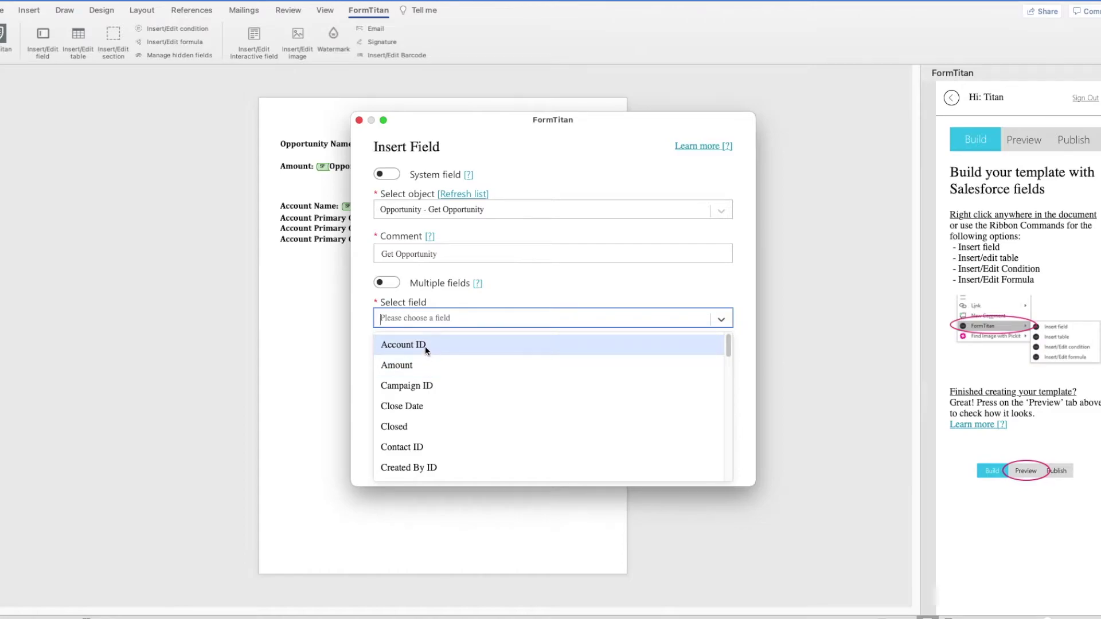
{"action": "left_click", "coordinate": [425, 346]}
{"action": "left_click", "coordinate": [422, 368]}
{"action": "type", "text": "pr"}
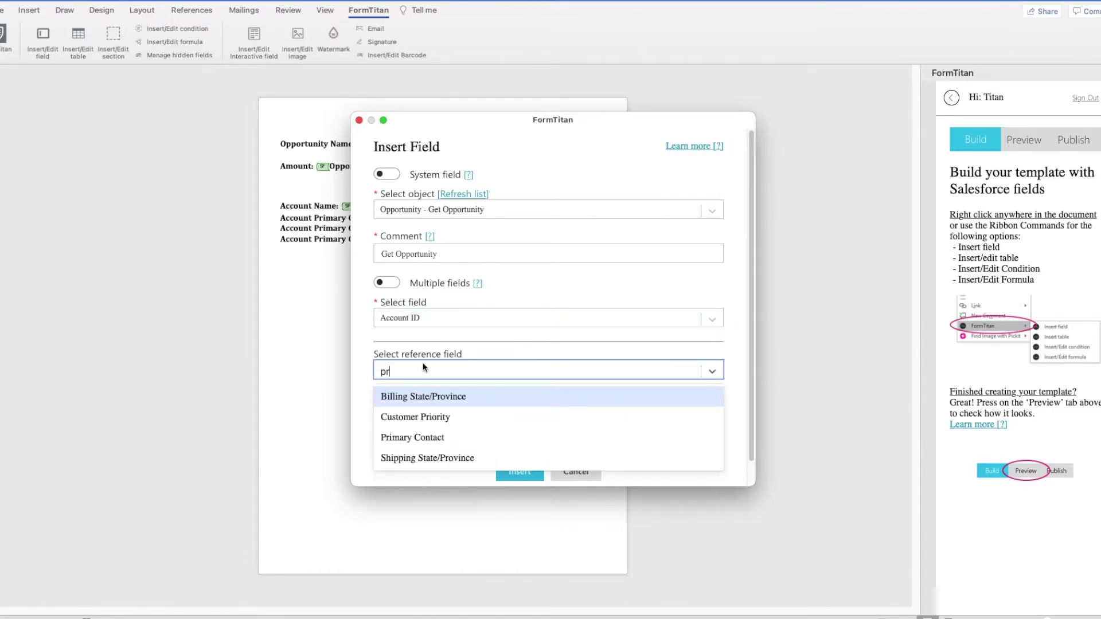
{"action": "left_click", "coordinate": [405, 438]}
{"action": "left_click", "coordinate": [422, 415]}
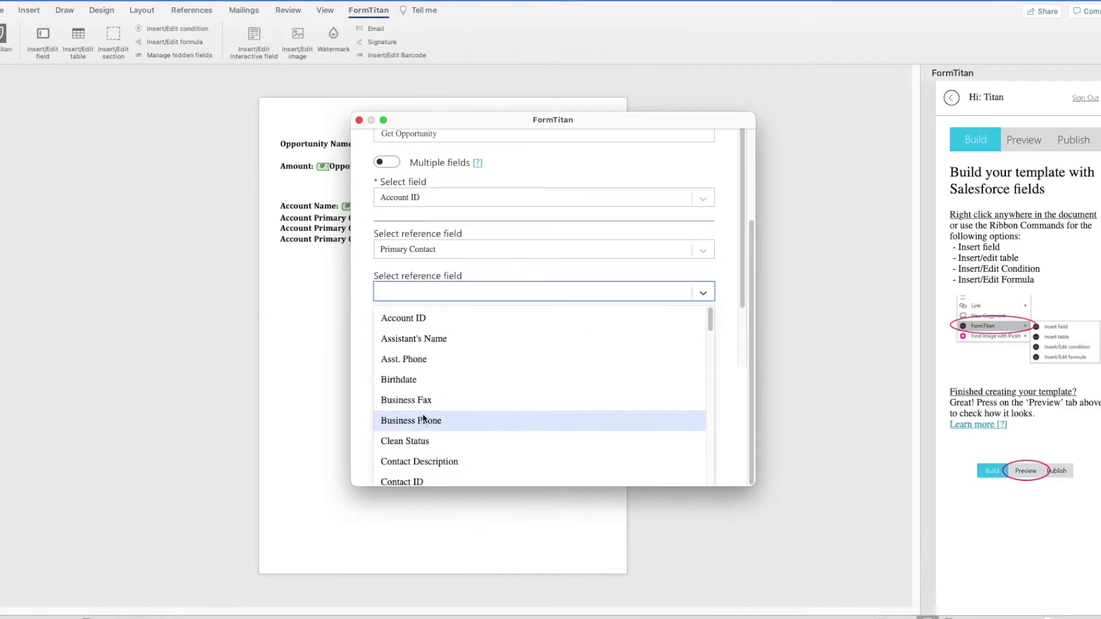
{"action": "left_click_drag", "start_coordinate": [440, 125], "coordinate": [509, 147]}
{"action": "type", "text": "phon"}
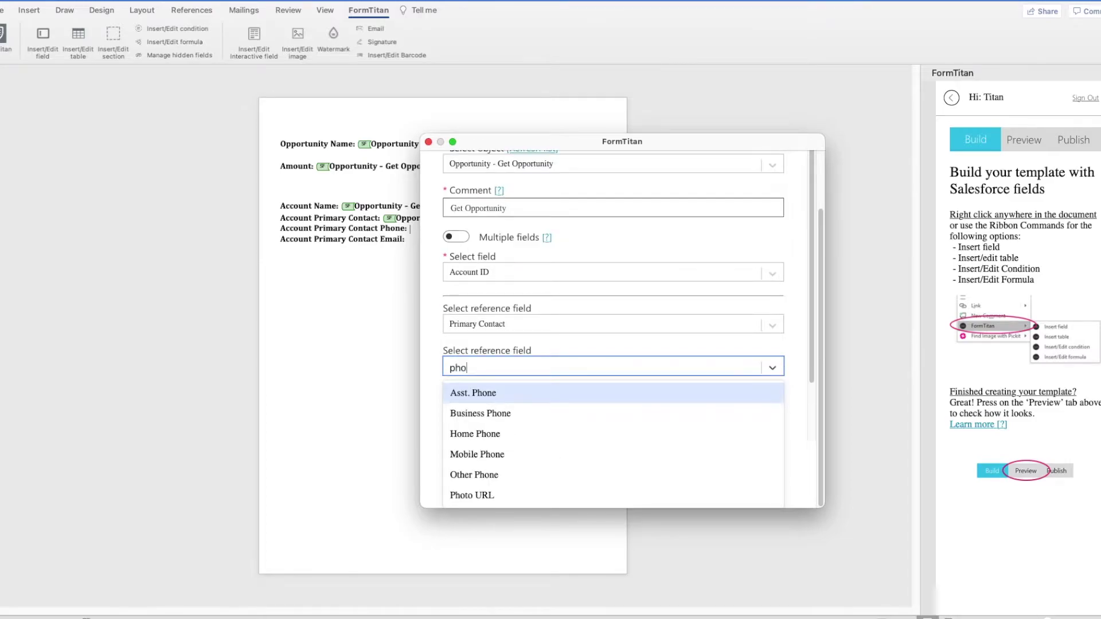
{"action": "left_click", "coordinate": [506, 473]}
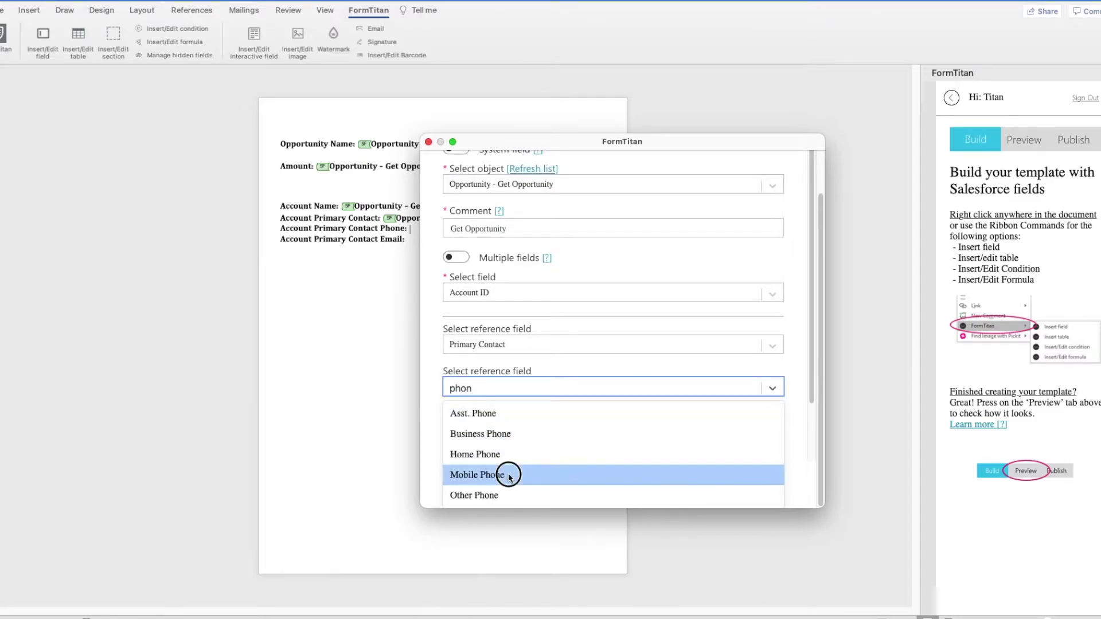
{"action": "scroll", "coordinate": [545, 473], "scroll_direction": "down", "scroll_amount": 3}
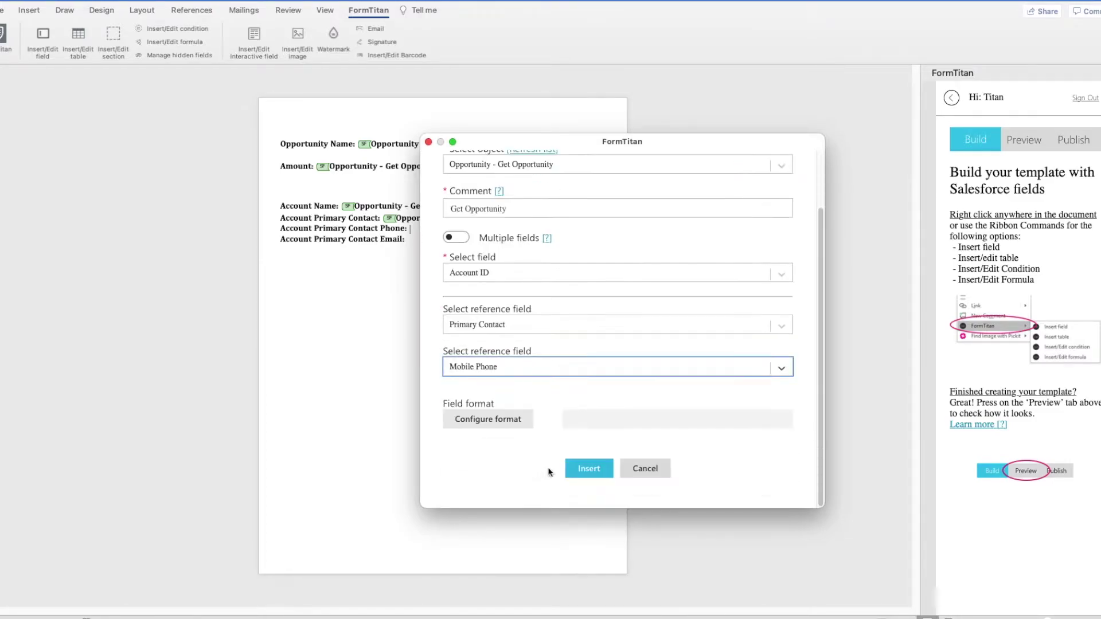
{"action": "left_click", "coordinate": [592, 467]}
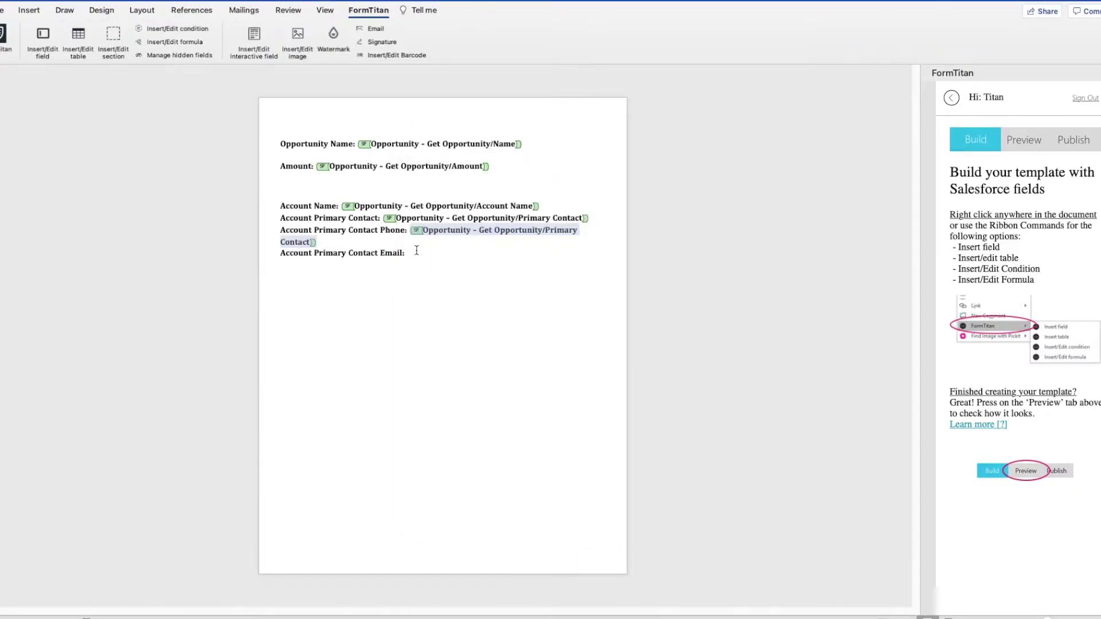
Step: Insert the Email field via Get Opportunity > Account ID > Primary Contact after the email label
{"action": "left_click", "coordinate": [416, 250]}
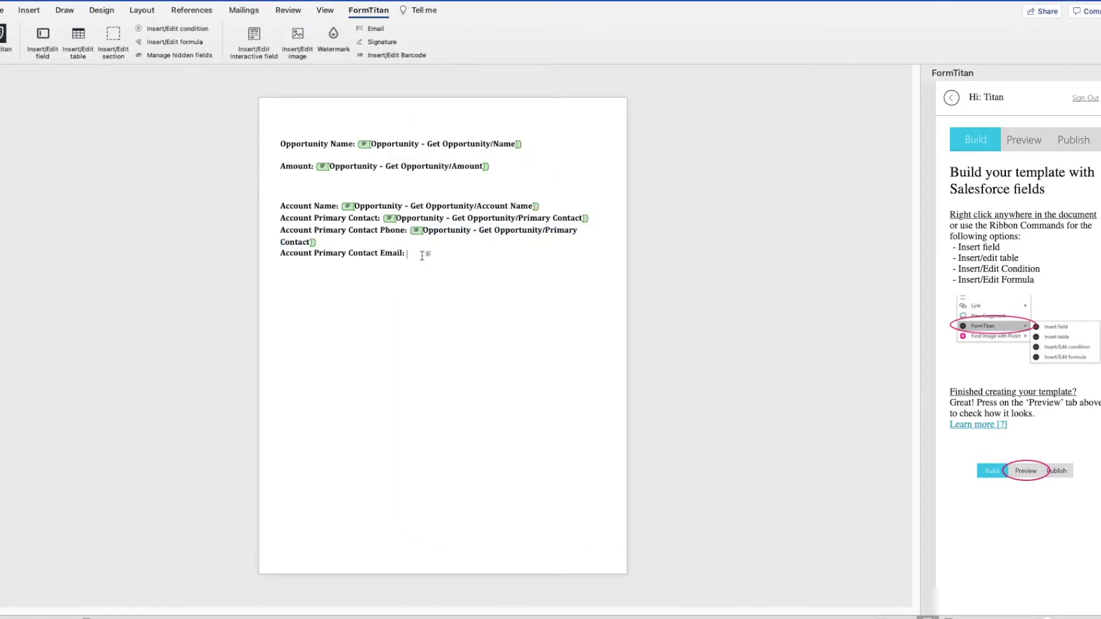
{"action": "left_click", "coordinate": [43, 40]}
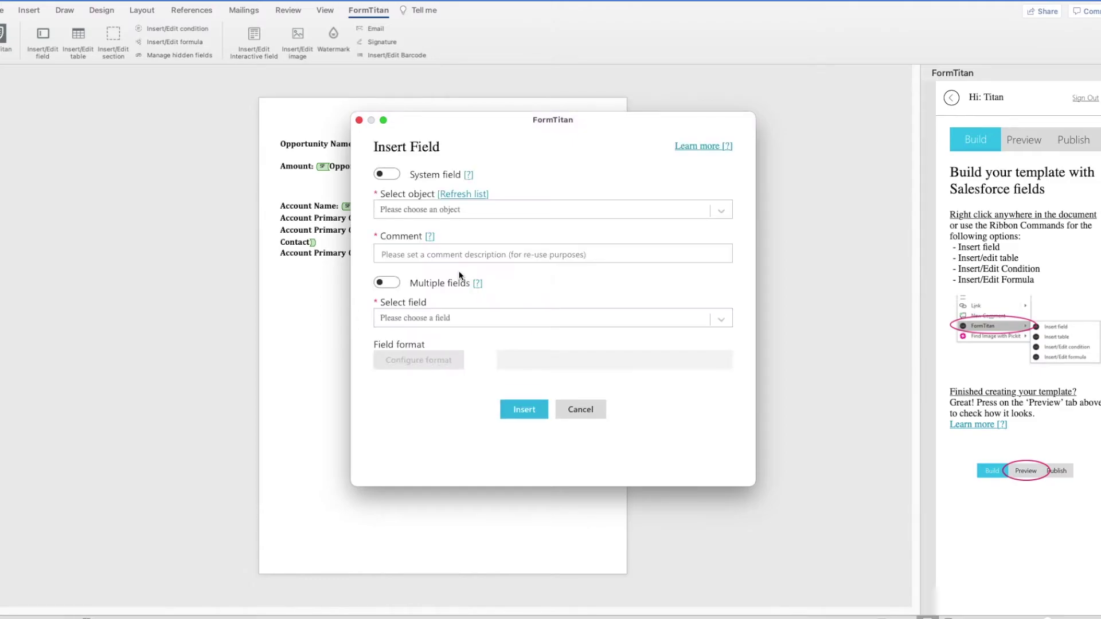
{"action": "left_click", "coordinate": [453, 210]}
{"action": "left_click", "coordinate": [438, 236]}
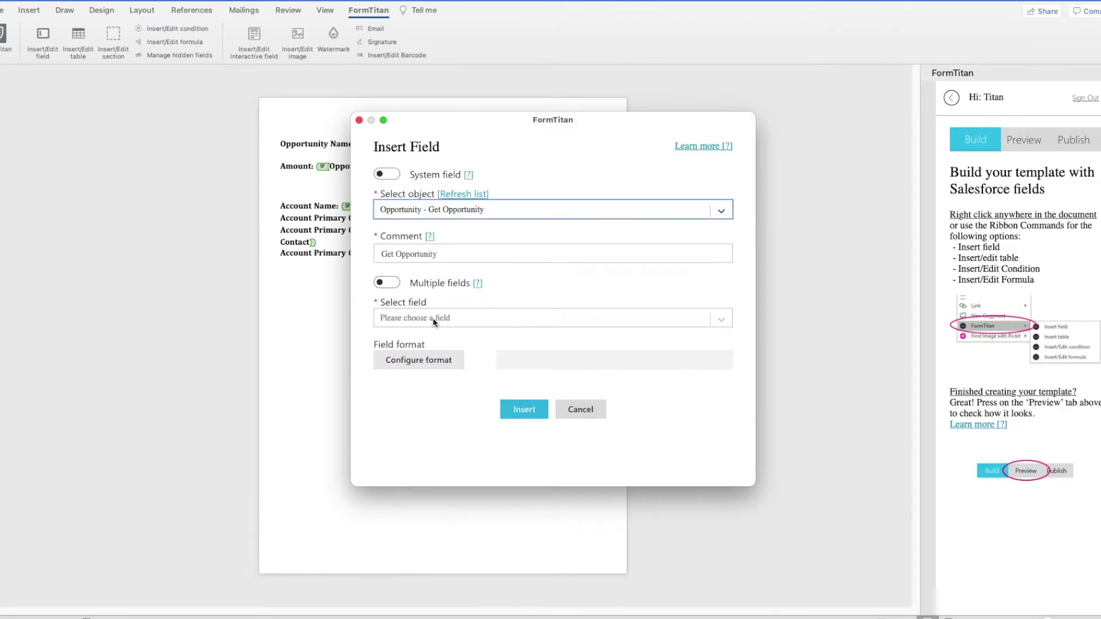
{"action": "left_click", "coordinate": [429, 318]}
{"action": "left_click", "coordinate": [424, 346]}
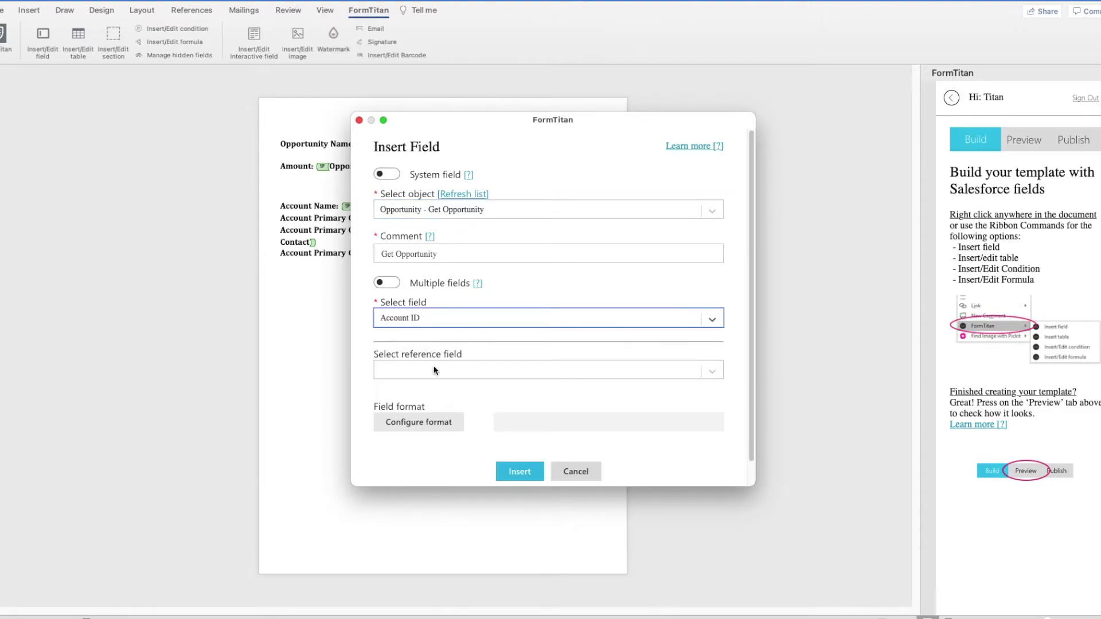
{"action": "left_click", "coordinate": [436, 373]}
{"action": "type", "text": "pr"}
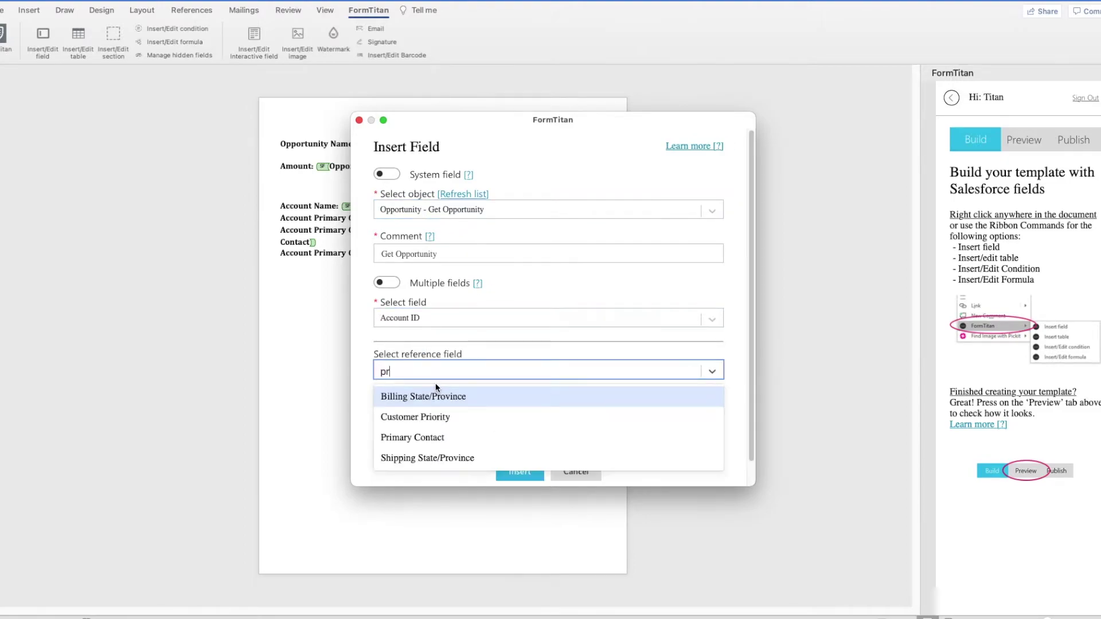
{"action": "left_click", "coordinate": [422, 440]}
{"action": "left_click", "coordinate": [421, 412]}
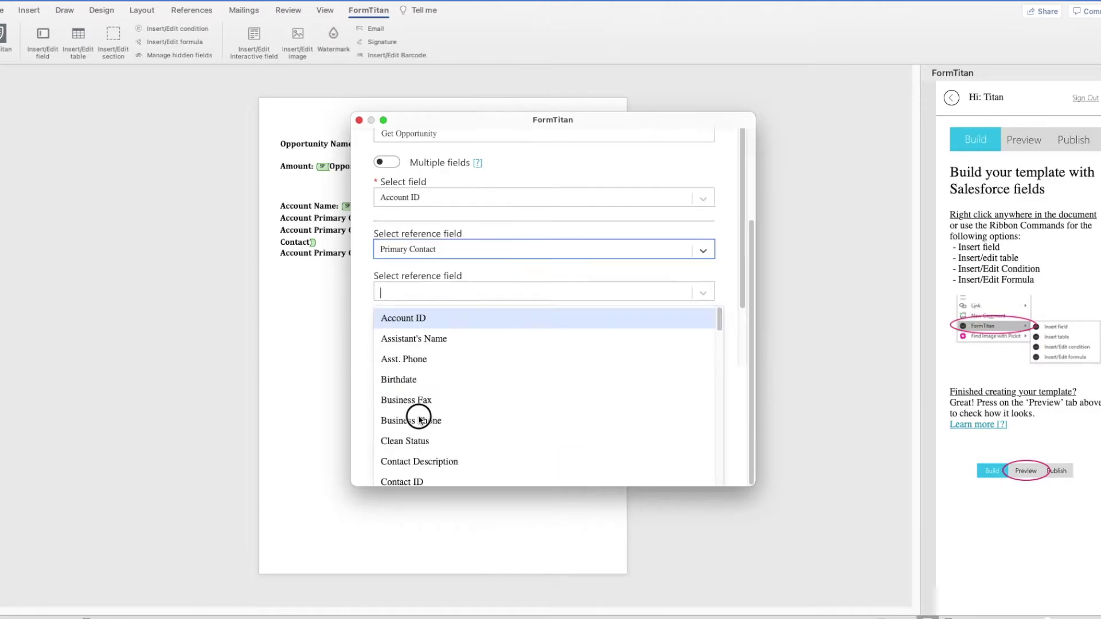
{"action": "type", "text": "em"}
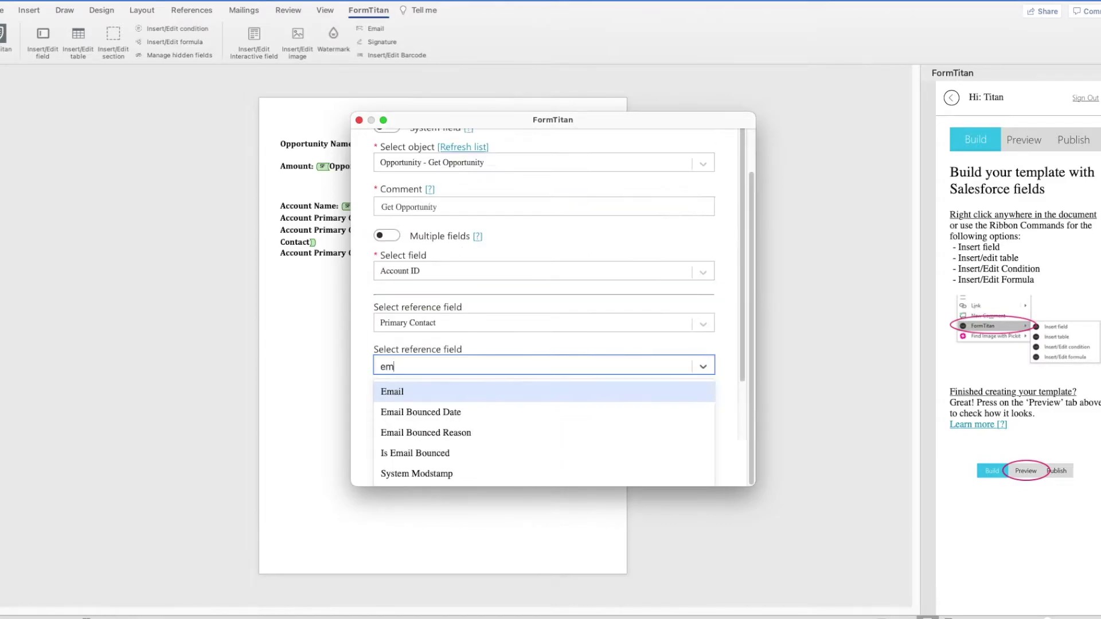
{"action": "left_click", "coordinate": [411, 393]}
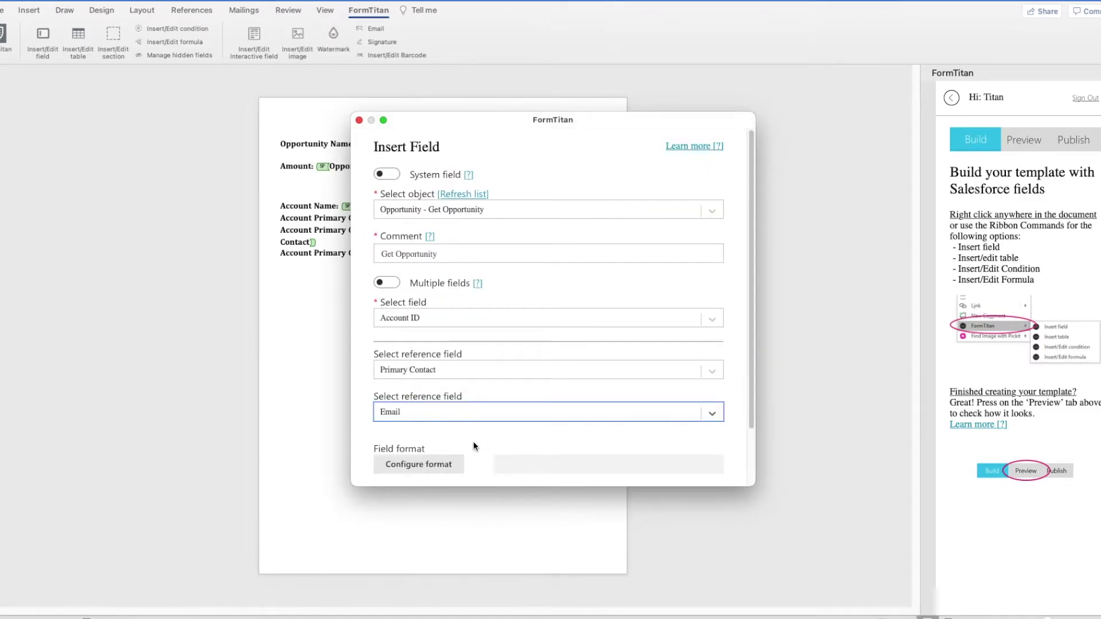
{"action": "scroll", "coordinate": [473, 441], "scroll_direction": "down", "scroll_amount": 3}
{"action": "left_click", "coordinate": [511, 447]}
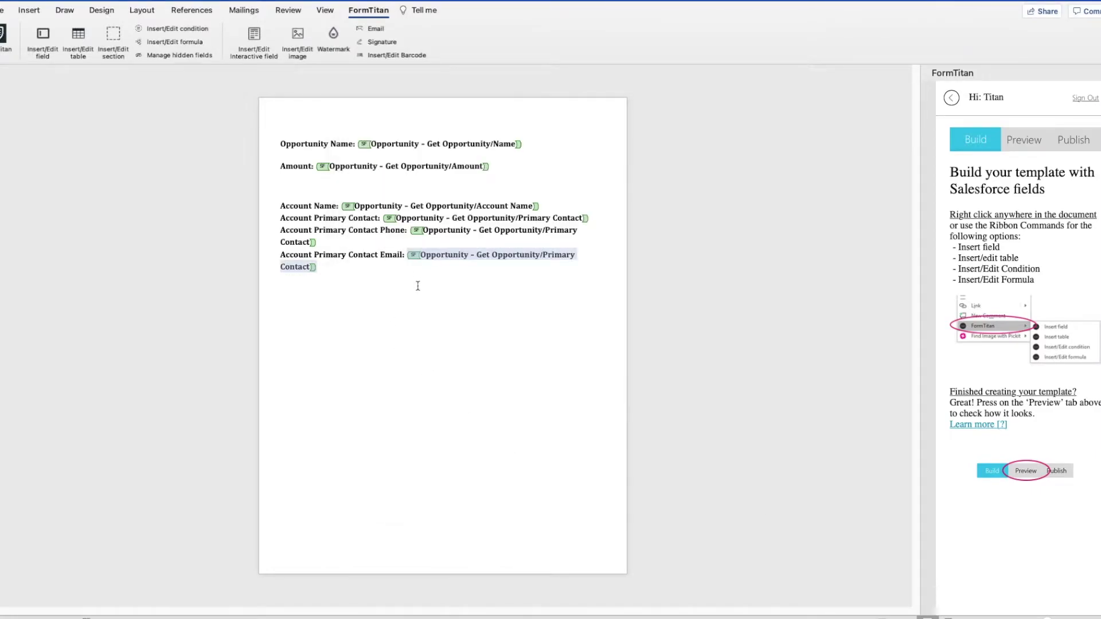
{"action": "left_click", "coordinate": [418, 286]}
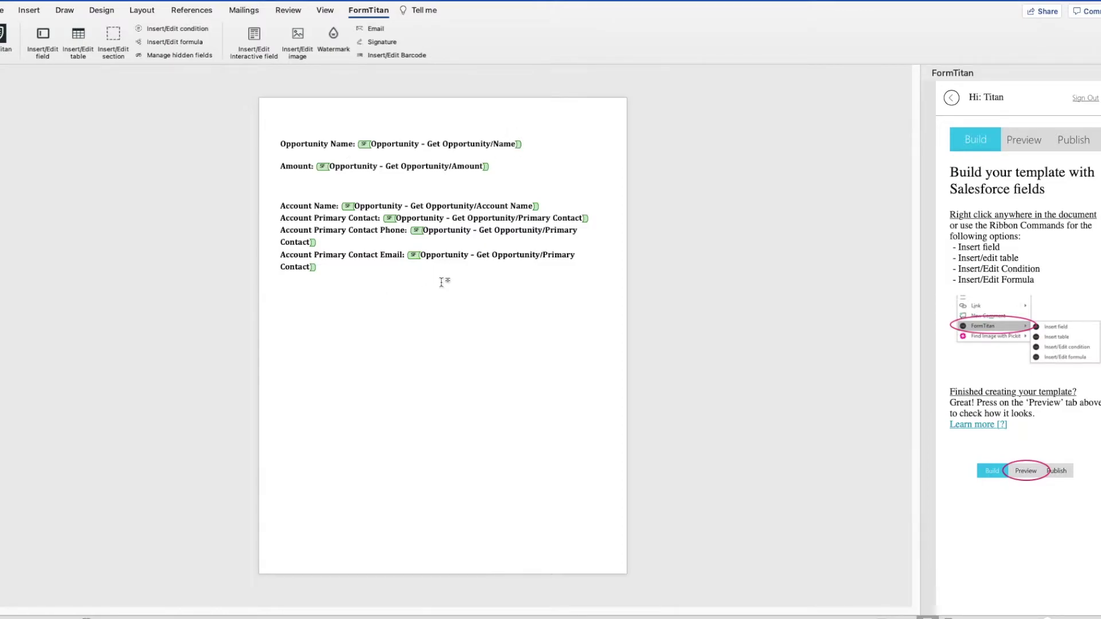
Step: Start a FormTitan table on the Opportunity Product object with the comment 'Get OP Line Item'
{"action": "left_click", "coordinate": [33, 41]}
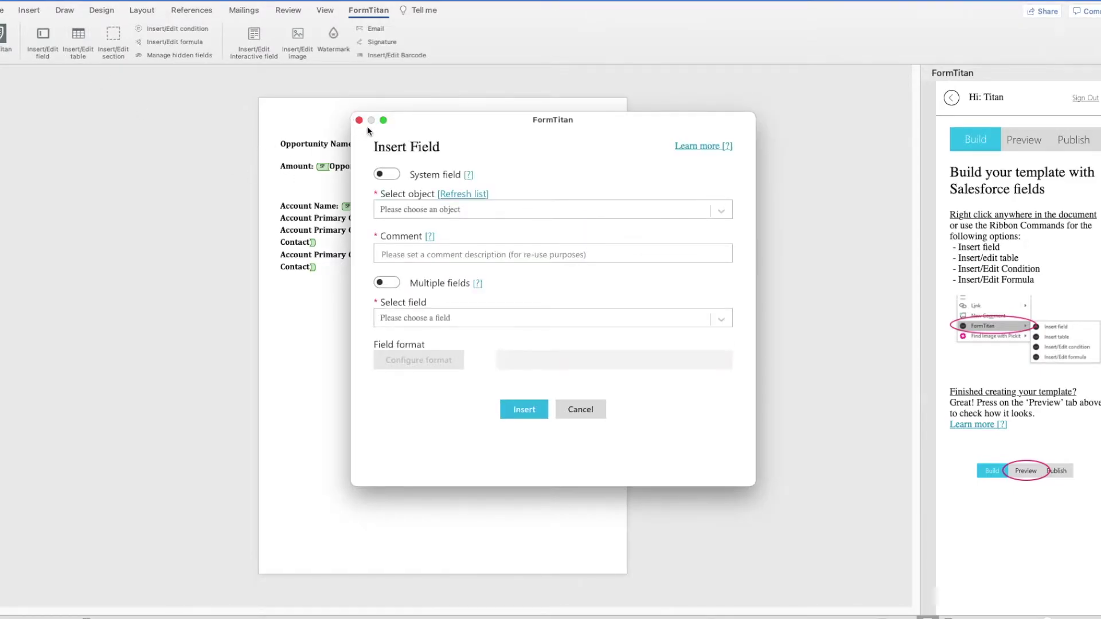
{"action": "left_click", "coordinate": [359, 120]}
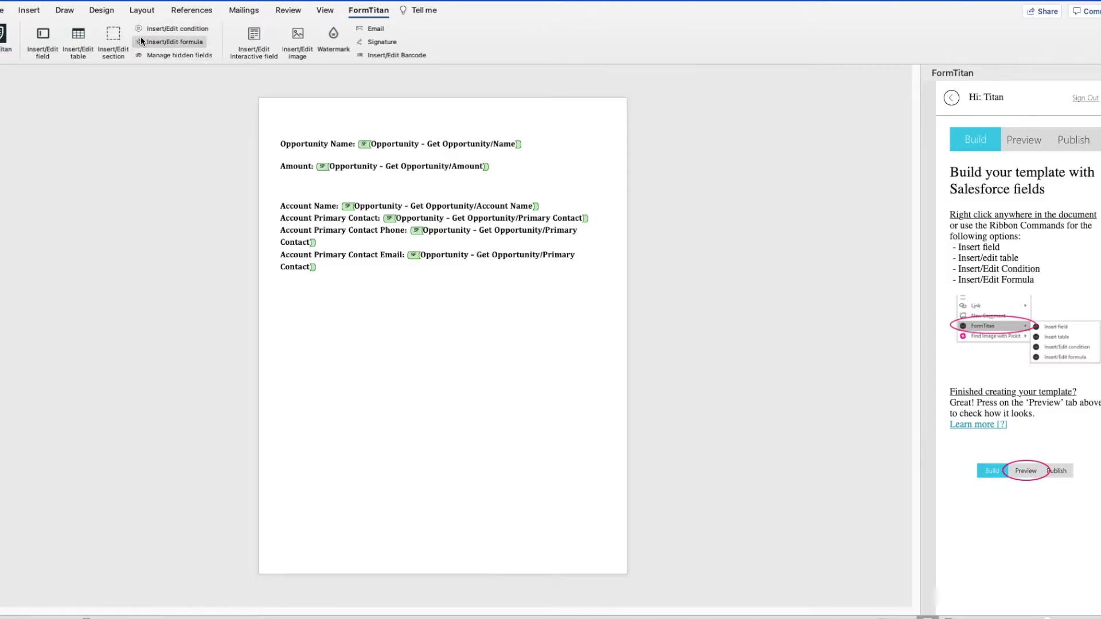
{"action": "left_click", "coordinate": [79, 42]}
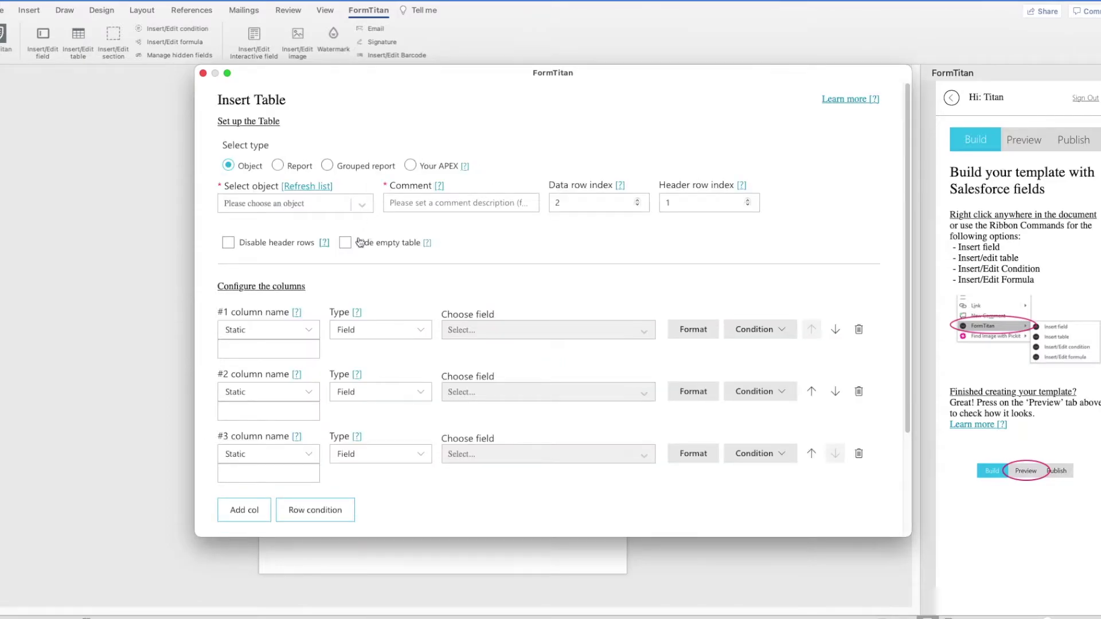
{"action": "left_click", "coordinate": [313, 206]}
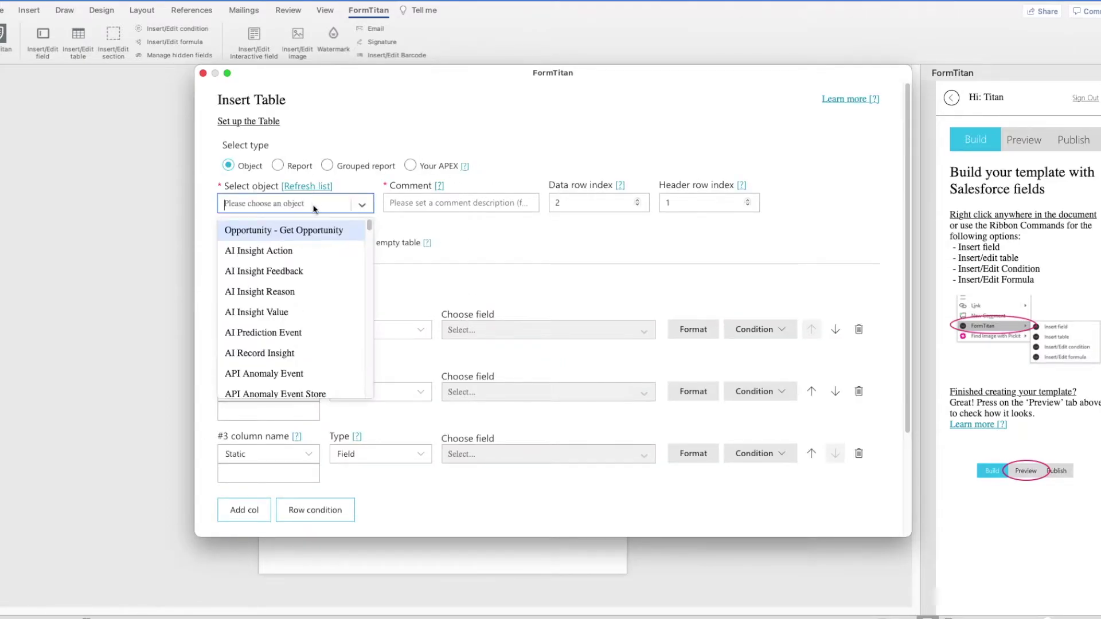
{"action": "type", "text": "opp"}
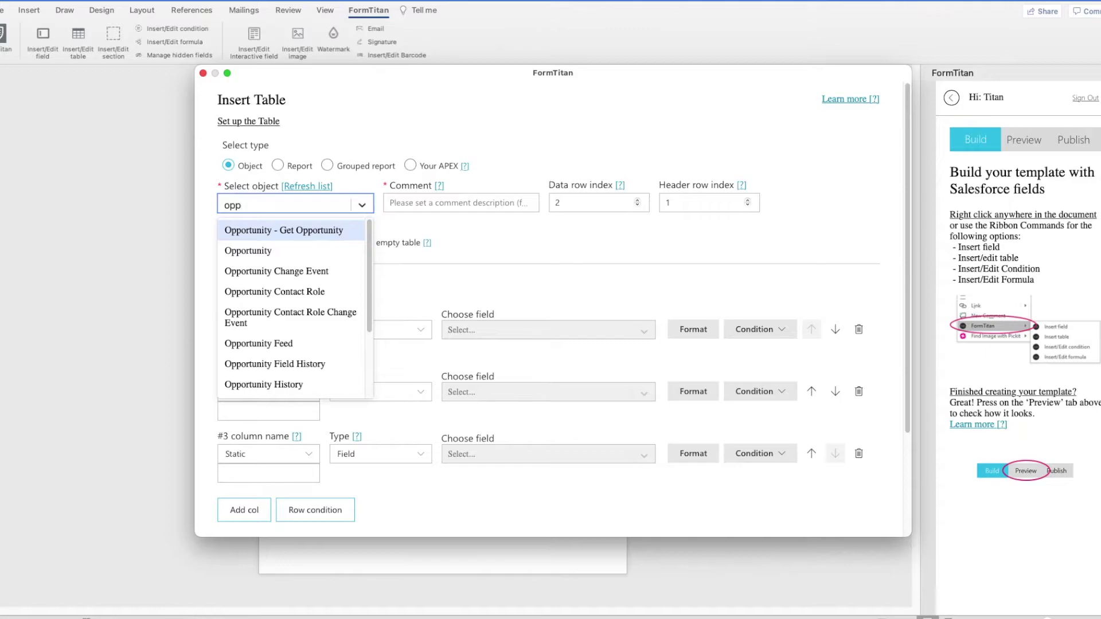
{"action": "type", "text": "ortunity "}
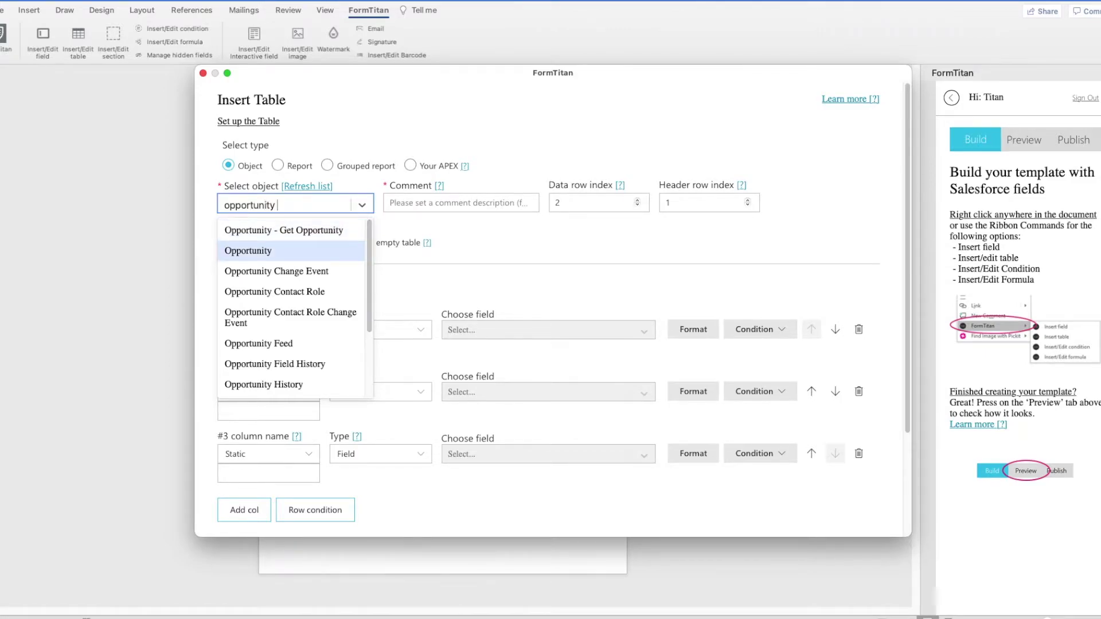
{"action": "type", "text": "p"}
{"action": "left_click", "coordinate": [322, 243]}
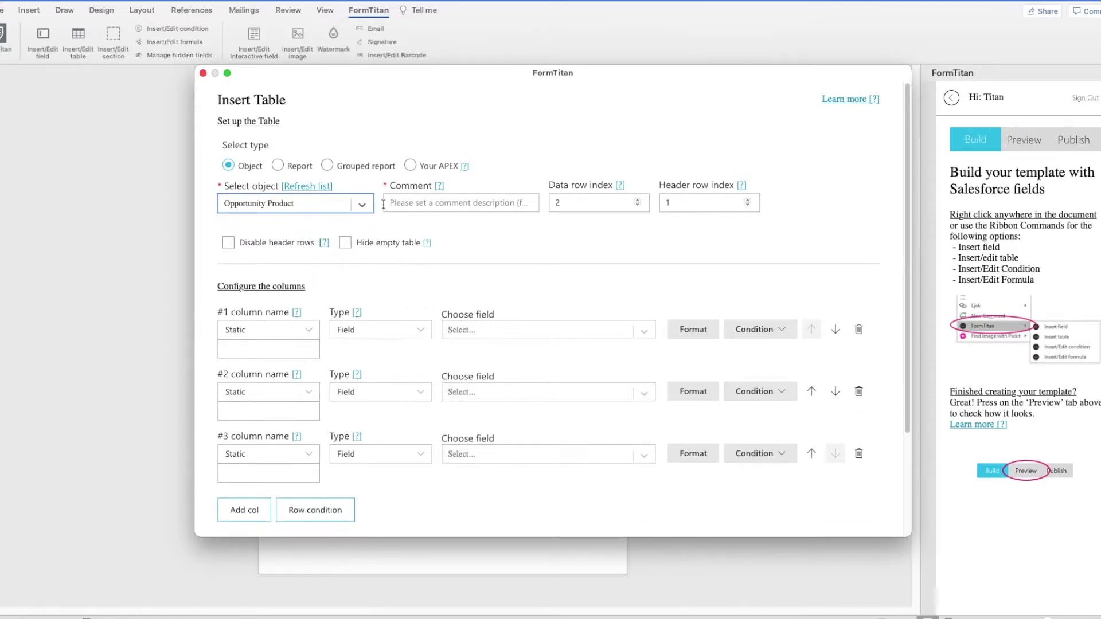
{"action": "left_click", "coordinate": [389, 203]}
{"action": "type", "text": "Get OP Line Item"}
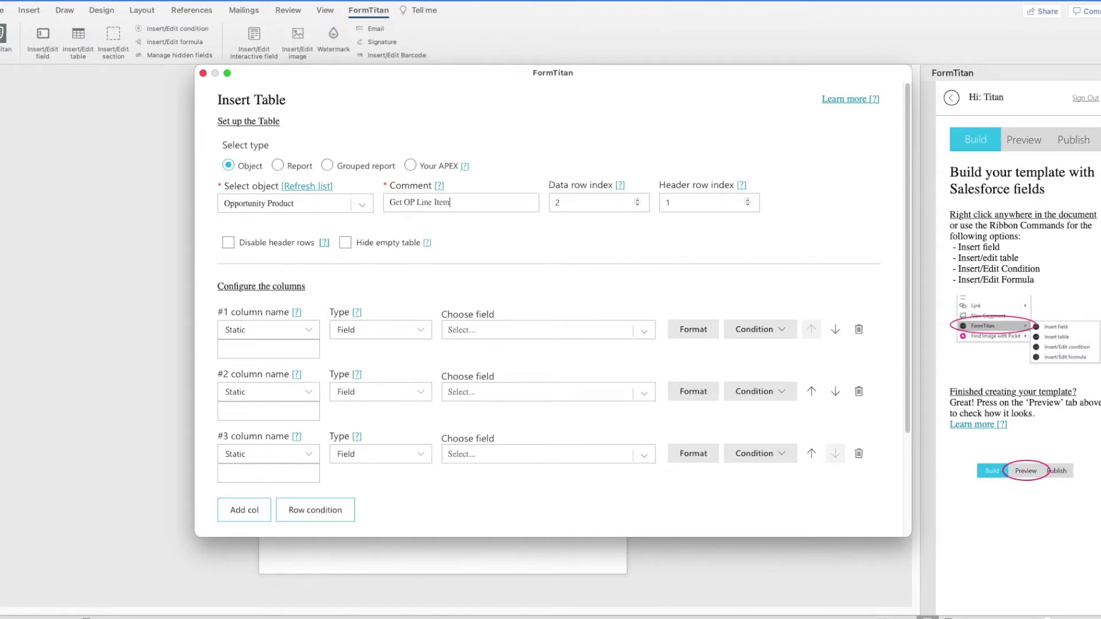
{"action": "key", "text": "Tab"}
Step: Map table columns 1-3 to Opportunity Product Name, Sales Price and Quantity
{"action": "left_click", "coordinate": [535, 332]}
{"action": "type", "text": "name"}
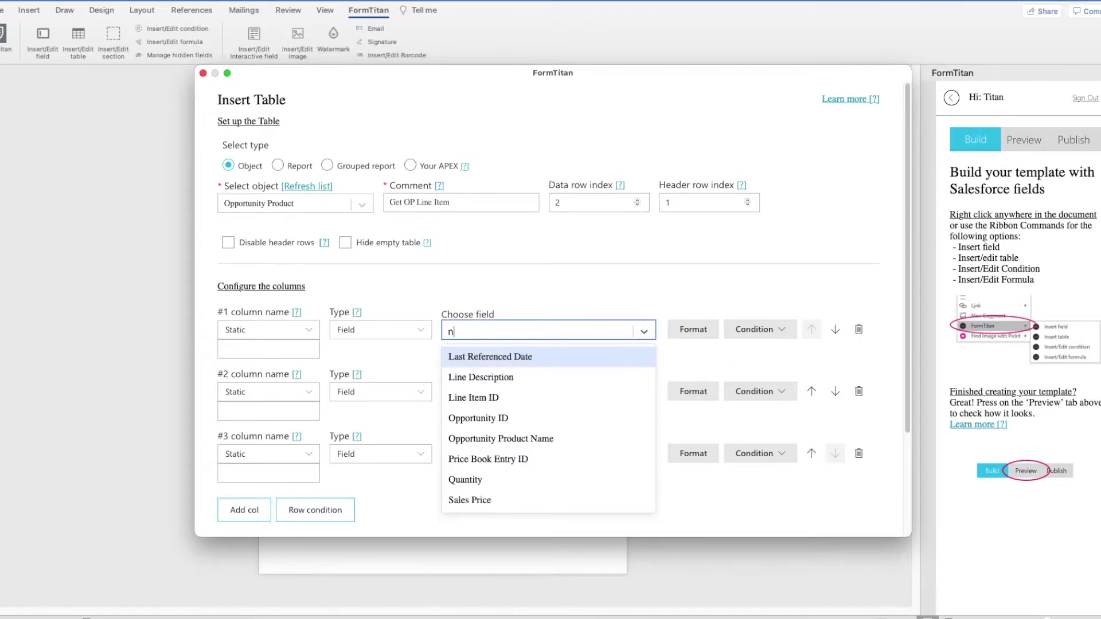
{"action": "left_click", "coordinate": [528, 356]}
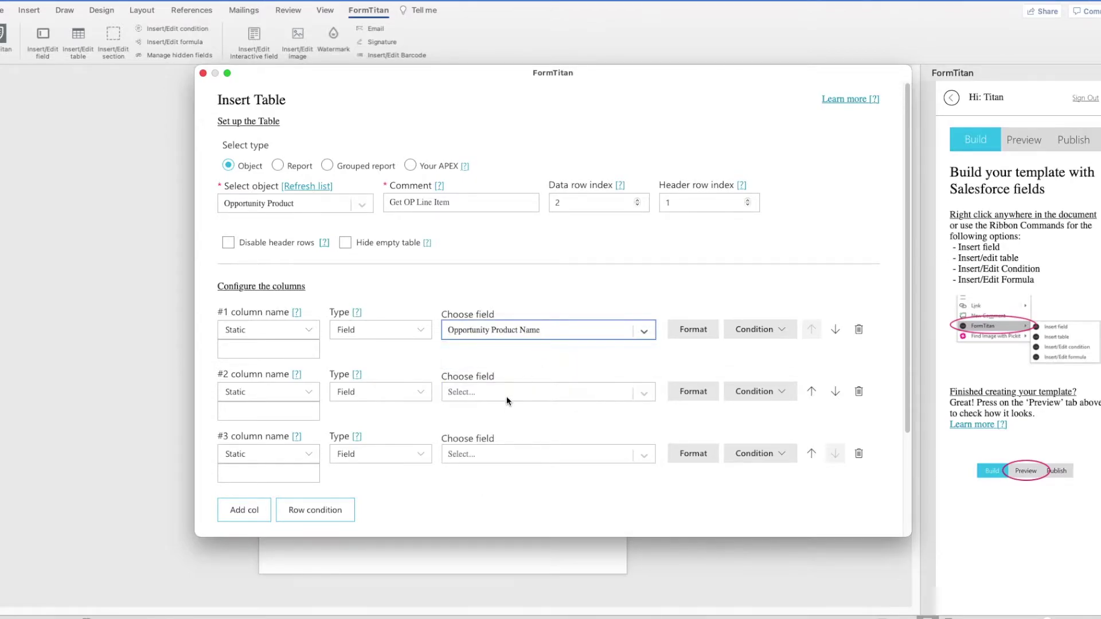
{"action": "left_click", "coordinate": [507, 397]}
{"action": "type", "text": "sa"}
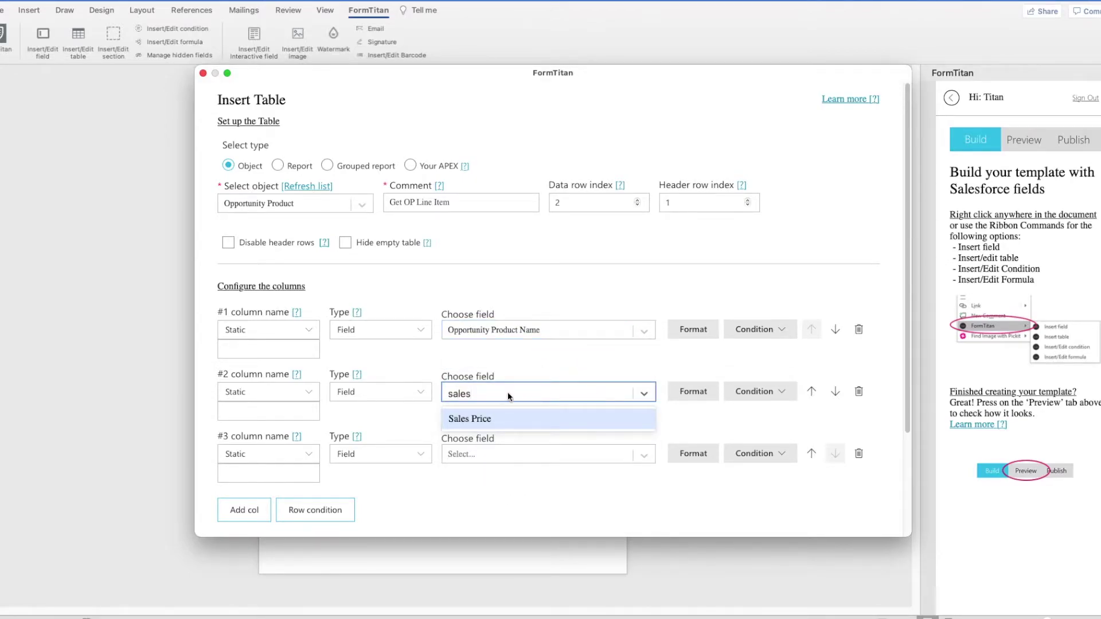
{"action": "type", "text": "les"}
{"action": "left_click", "coordinate": [504, 419]}
{"action": "left_click", "coordinate": [494, 454]}
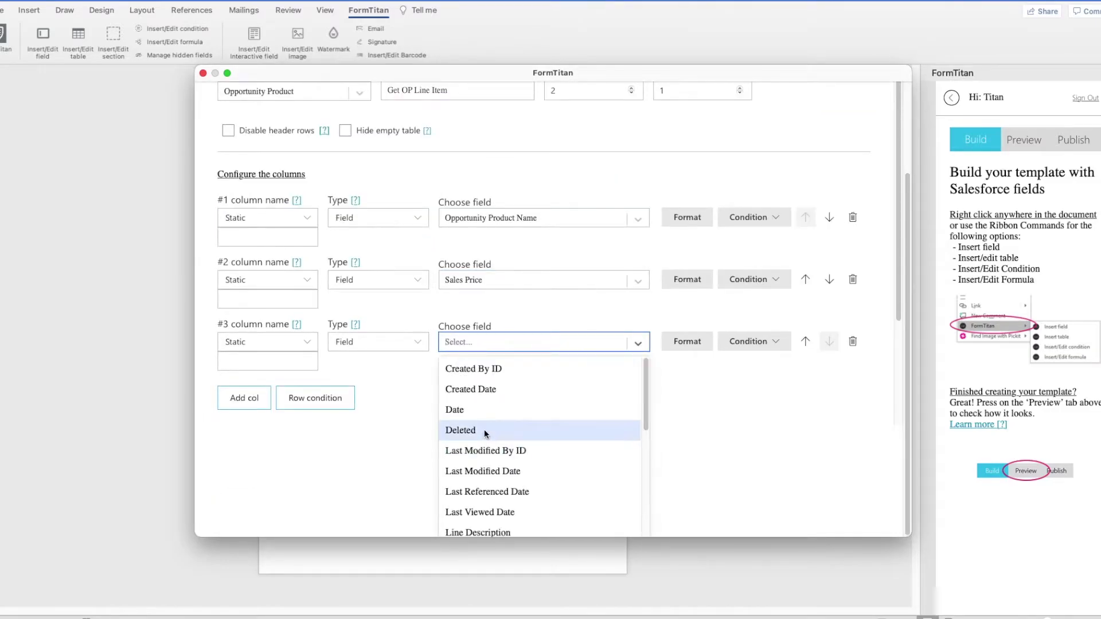
{"action": "type", "text": "q"}
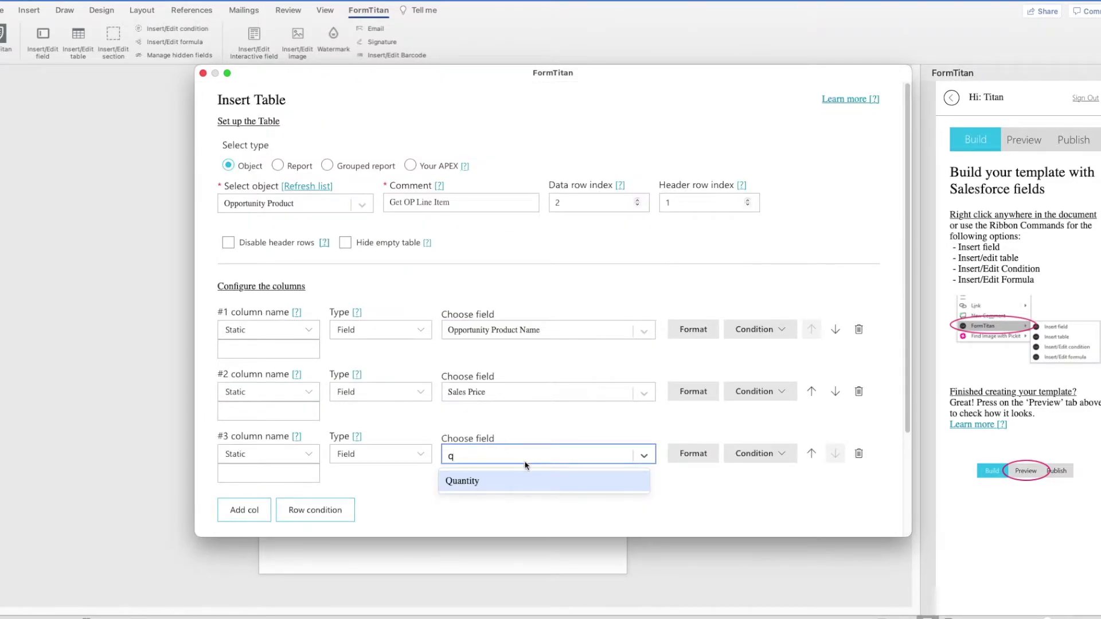
{"action": "left_click", "coordinate": [505, 481]}
Step: Add a fourth Line Description column and insert the line-item table into the template
{"action": "left_click", "coordinate": [270, 510]}
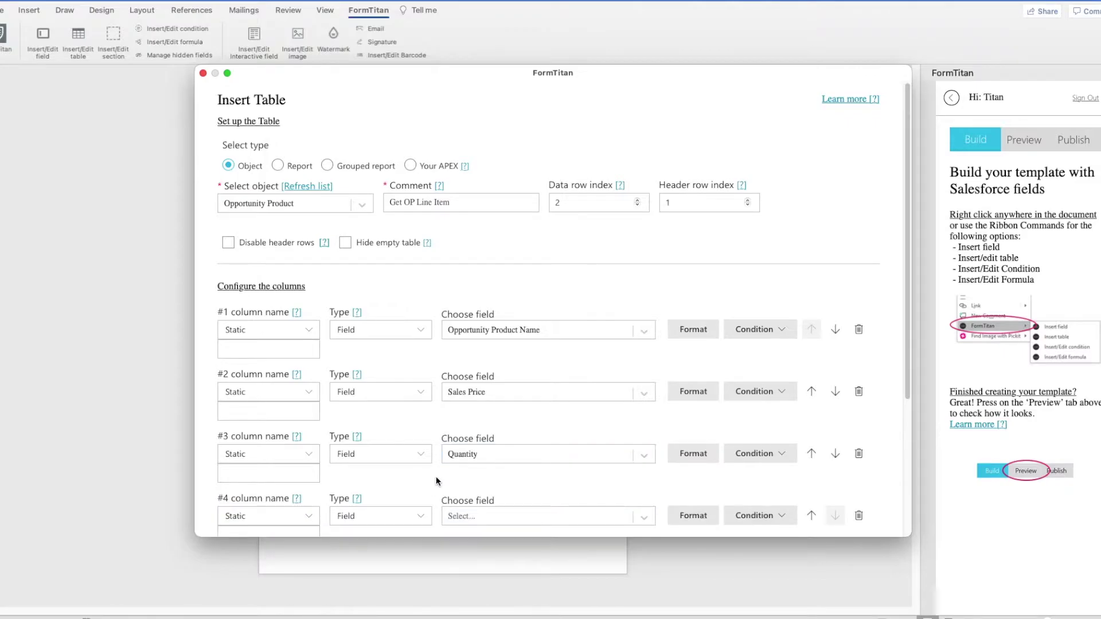
{"action": "left_click", "coordinate": [481, 492]}
{"action": "type", "text": "des"}
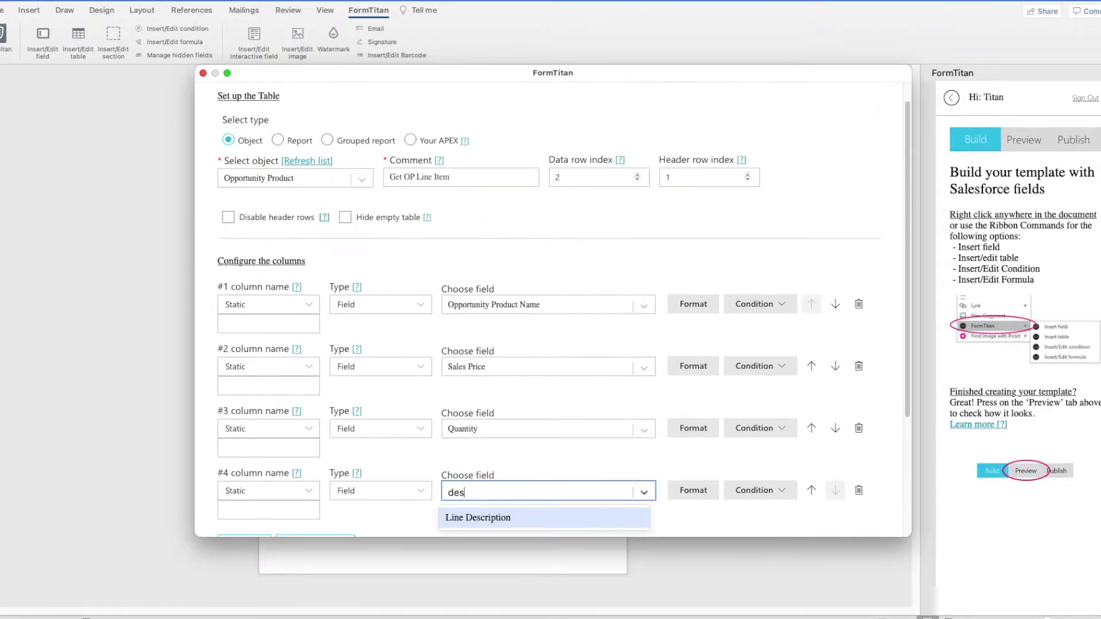
{"action": "left_click", "coordinate": [492, 517]}
{"action": "scroll", "coordinate": [481, 494], "scroll_direction": "down", "scroll_amount": 2}
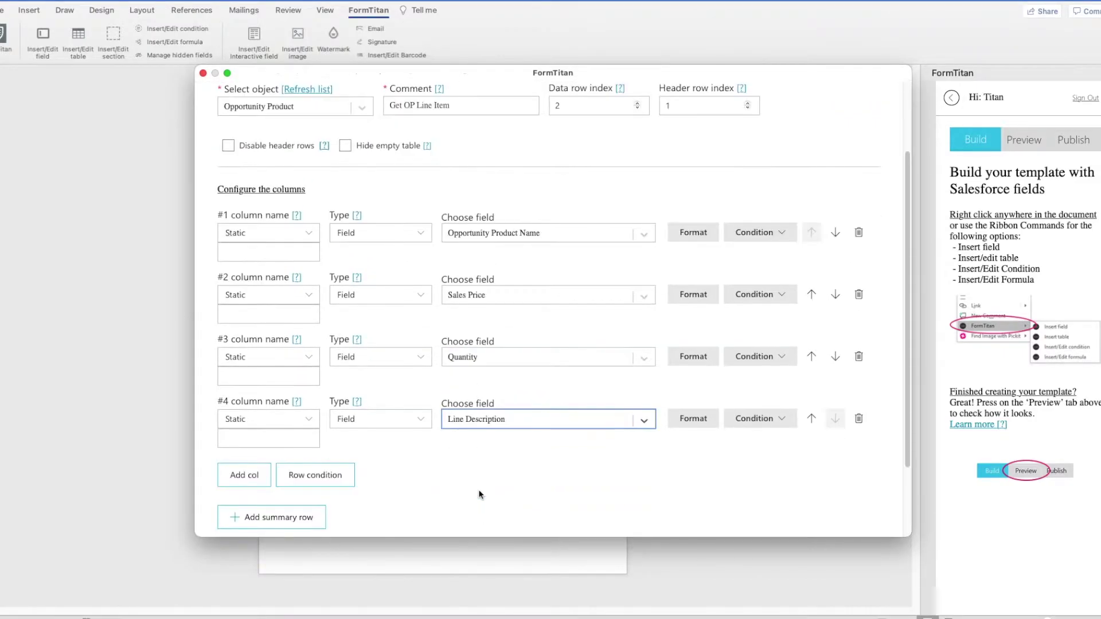
{"action": "scroll", "coordinate": [481, 494], "scroll_direction": "up", "scroll_amount": 1}
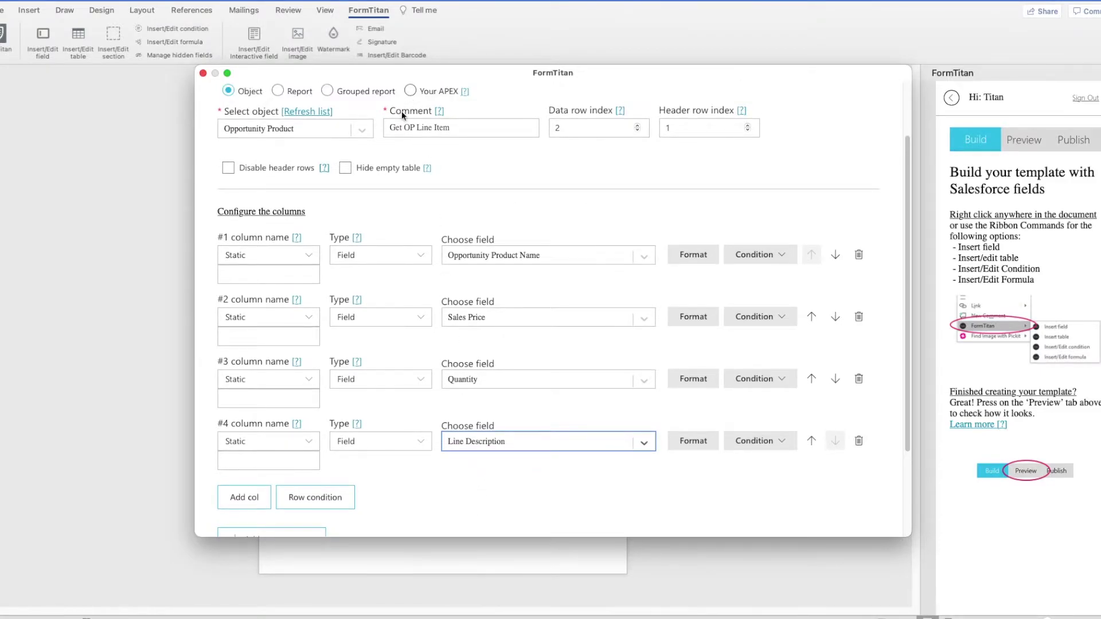
{"action": "scroll", "coordinate": [424, 322], "scroll_direction": "down", "scroll_amount": 4}
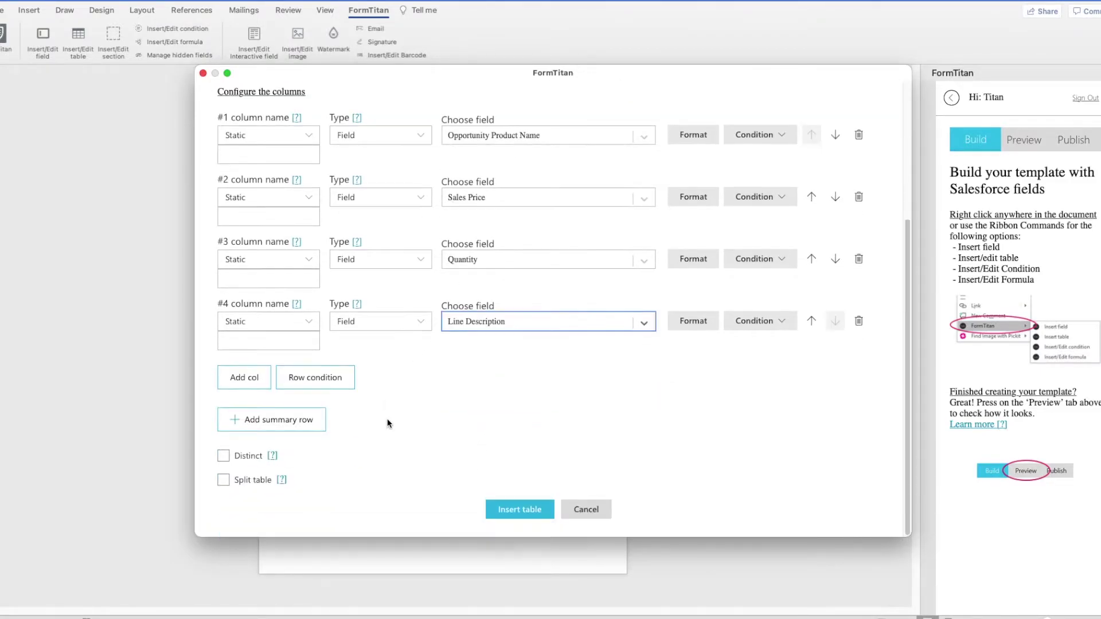
{"action": "scroll", "coordinate": [382, 416], "scroll_direction": "up", "scroll_amount": 6}
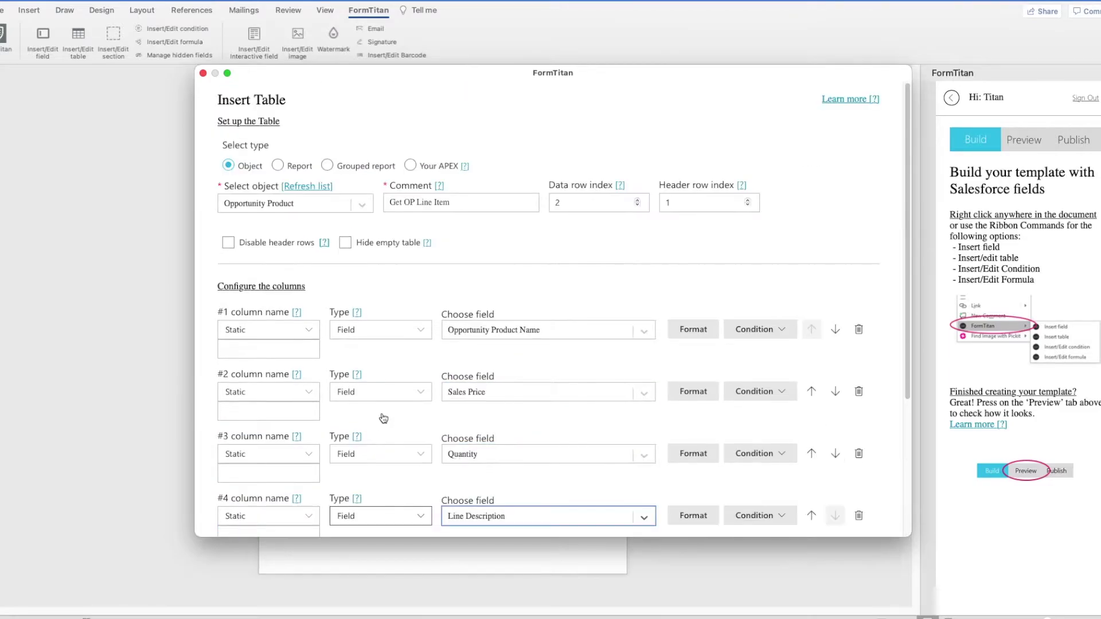
{"action": "scroll", "coordinate": [499, 505], "scroll_direction": "down", "scroll_amount": 6}
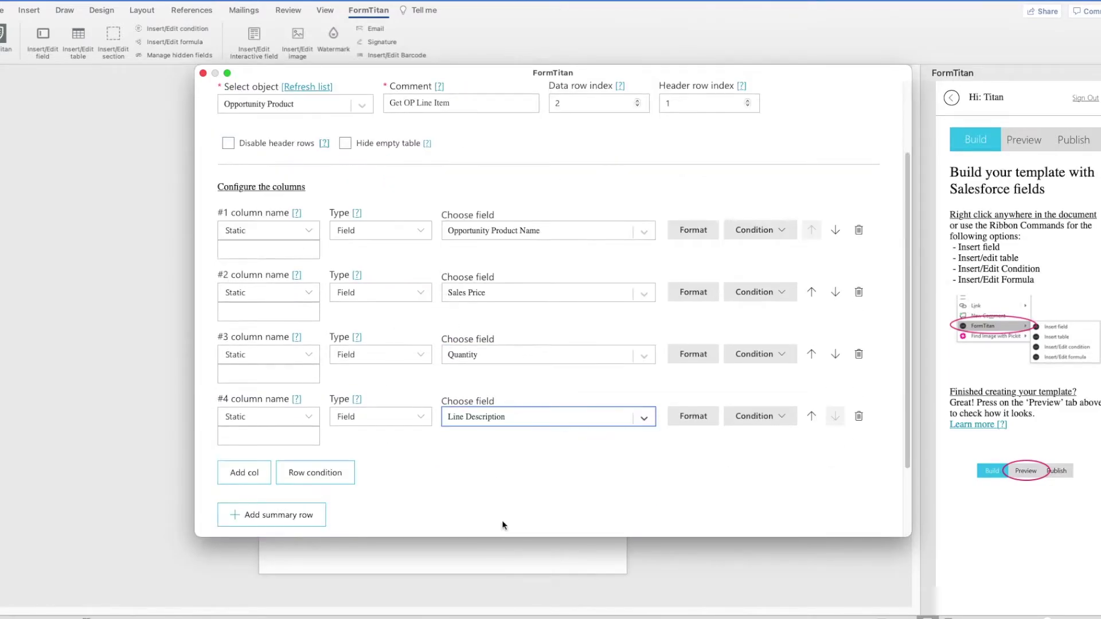
{"action": "left_click", "coordinate": [496, 508]}
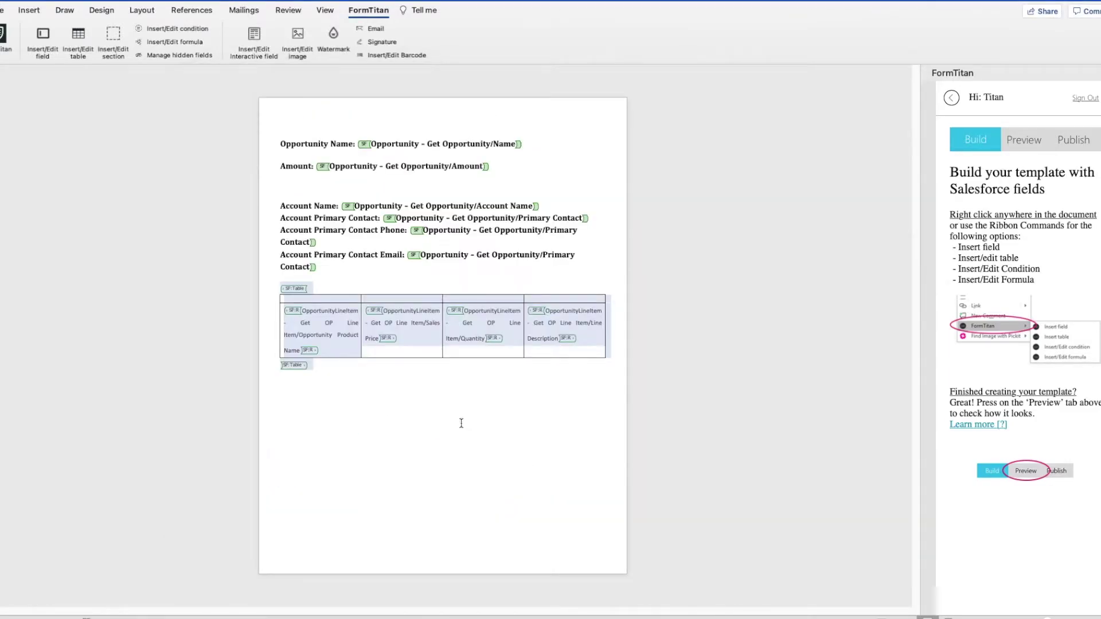
Step: Shorten the Opportunity Name, Amount and Account Name placeholders to the tag 'a'
{"action": "left_click_drag", "start_coordinate": [511, 144], "coordinate": [426, 150]}
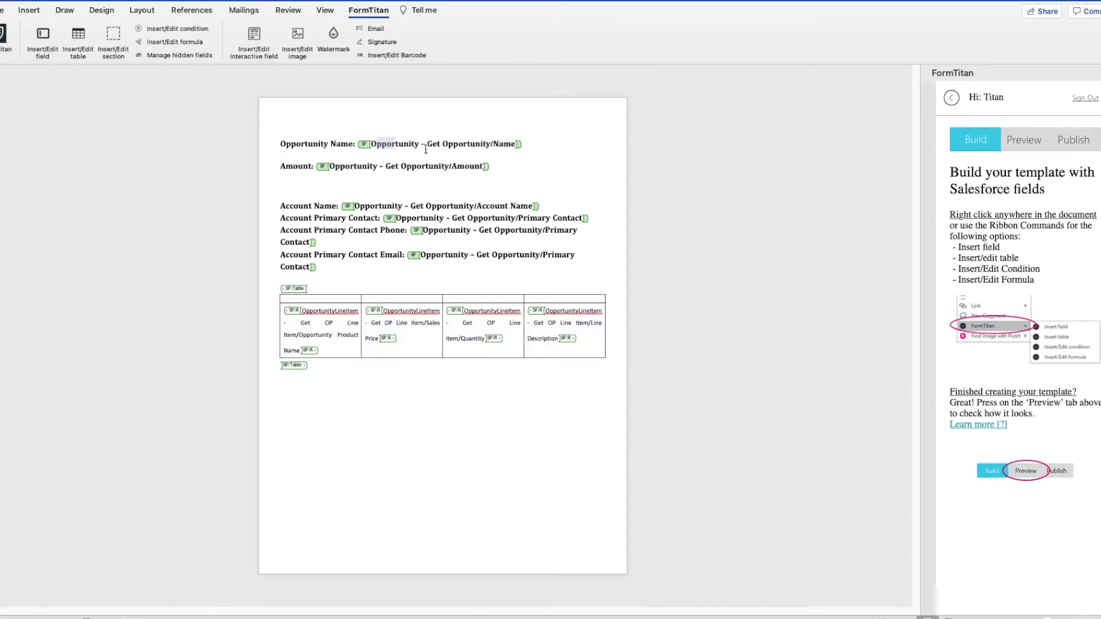
{"action": "left_click_drag", "start_coordinate": [512, 143], "coordinate": [400, 146]}
{"action": "type", "text": "a"}
{"action": "left_click_drag", "start_coordinate": [485, 167], "coordinate": [329, 167]}
{"action": "type", "text": "a"}
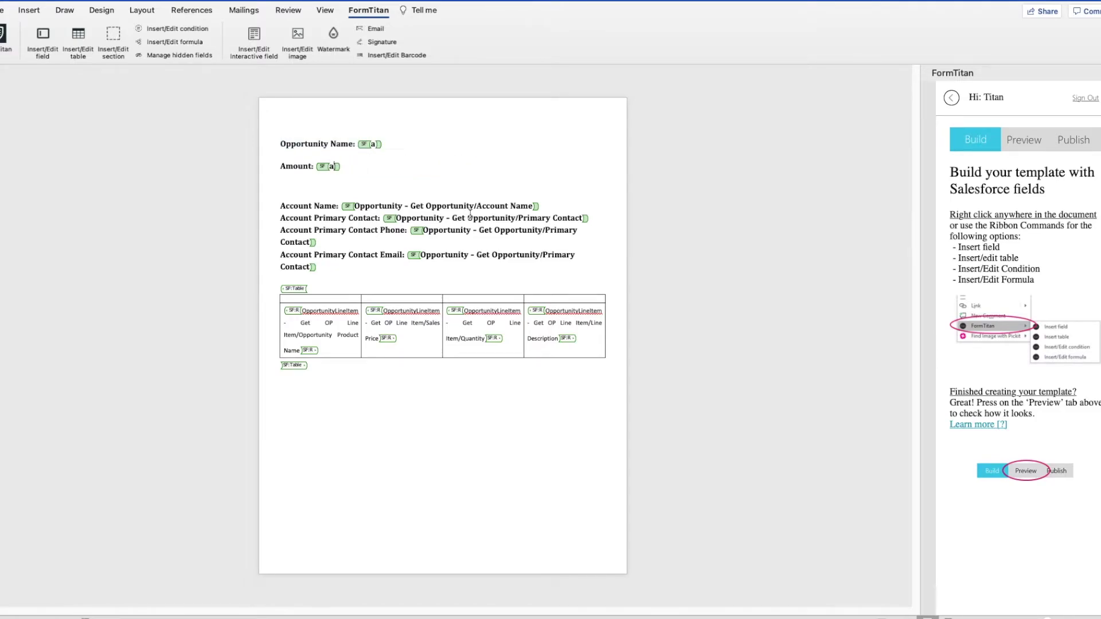
{"action": "triple_click", "coordinate": [429, 201]}
{"action": "left_click_drag", "start_coordinate": [428, 200], "coordinate": [362, 204]}
{"action": "type", "text": "ame: a"}
Step: Shorten the Primary Contact, Phone and Email placeholders to 'a'; type 'aaaaQuantity' over the first table cell
{"action": "left_click_drag", "start_coordinate": [585, 218], "coordinate": [486, 232]}
{"action": "left_click", "coordinate": [518, 218]}
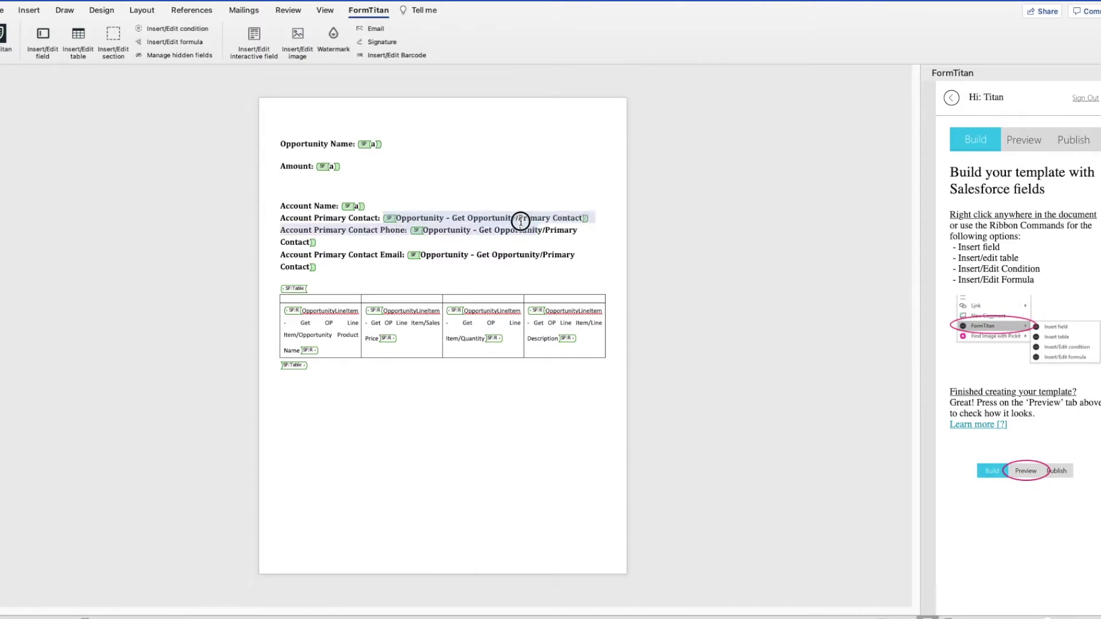
{"action": "left_click", "coordinate": [569, 218]}
{"action": "left_click_drag", "start_coordinate": [569, 219], "coordinate": [473, 235]}
{"action": "left_click", "coordinate": [400, 218]}
{"action": "left_click_drag", "start_coordinate": [400, 218], "coordinate": [451, 218]}
{"action": "type", "text": "a"}
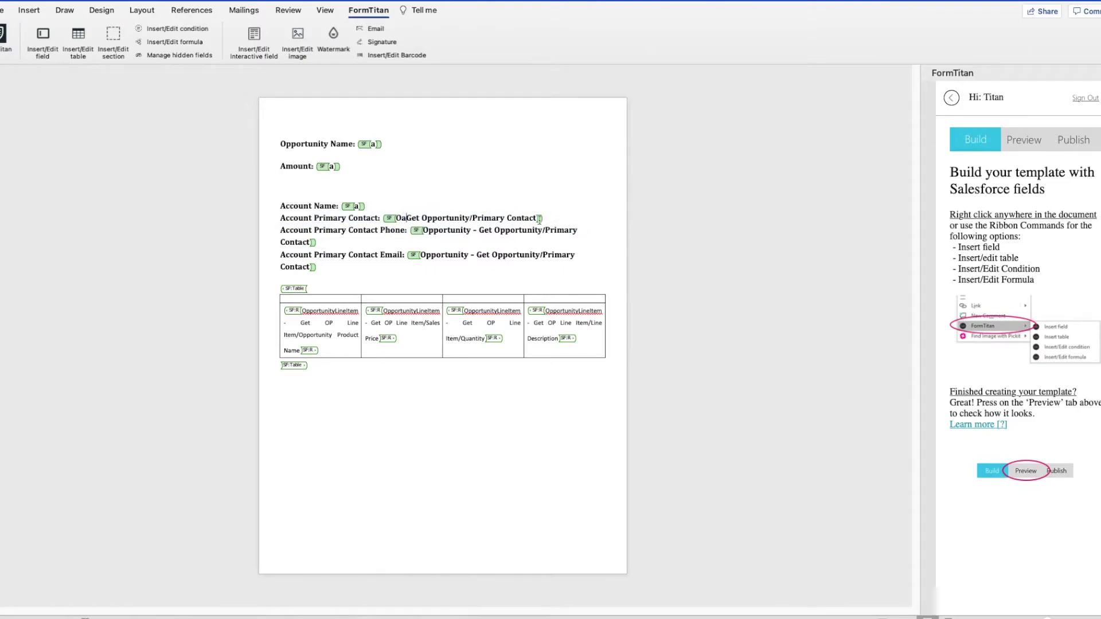
{"action": "left_click_drag", "start_coordinate": [532, 217], "coordinate": [386, 219]}
{"action": "type", "text": "a"}
{"action": "left_click_drag", "start_coordinate": [317, 245], "coordinate": [438, 239]}
{"action": "type", "text": "a"}
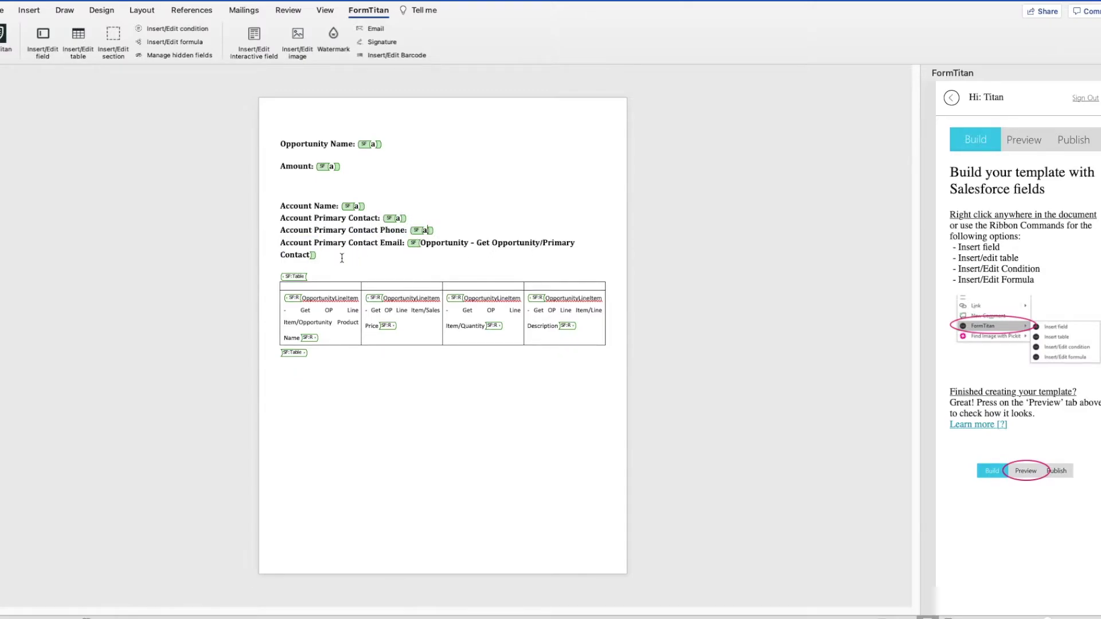
{"action": "left_click_drag", "start_coordinate": [309, 256], "coordinate": [419, 242]}
{"action": "type", "text": "a"}
{"action": "left_click_drag", "start_coordinate": [295, 325], "coordinate": [452, 301]}
{"action": "type", "text": "aaaa"}
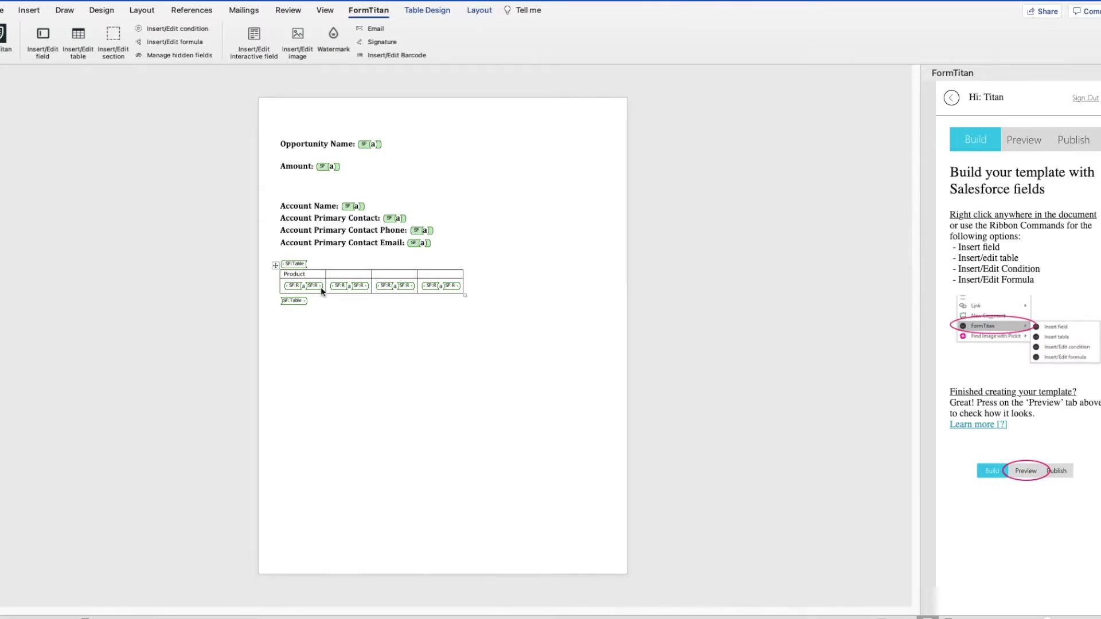
{"action": "type", "text": "Quantity"}
Step: Type 'Line Item Description' in the fourth header cell and widen the Product column
{"action": "key", "text": "Tab"}
{"action": "type", "text": "Line Item Description"}
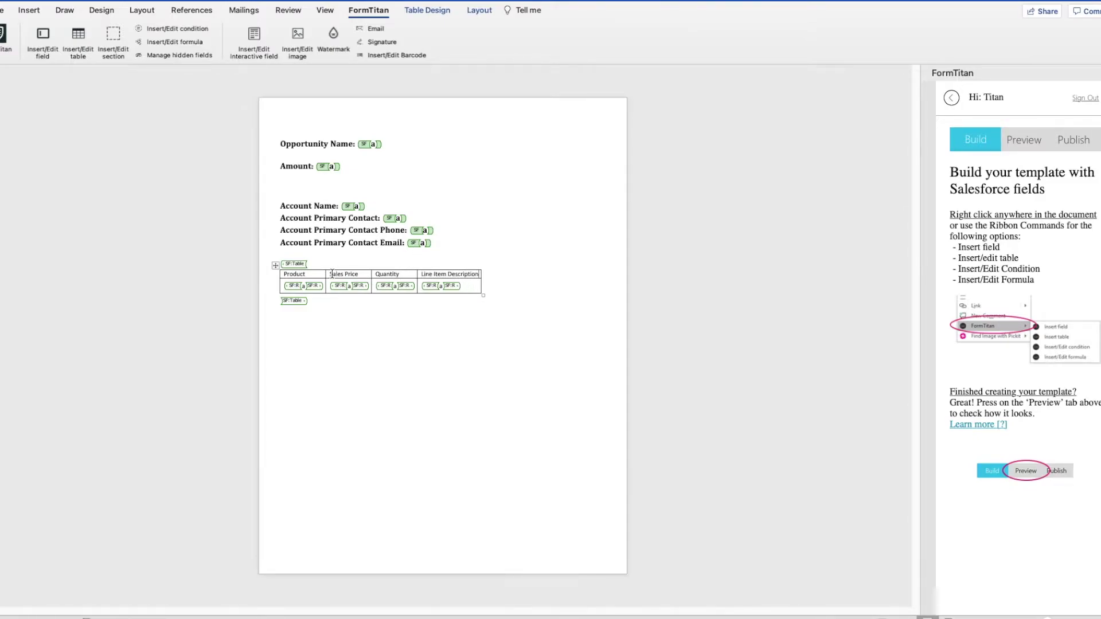
{"action": "left_click_drag", "start_coordinate": [325, 277], "coordinate": [589, 280]}
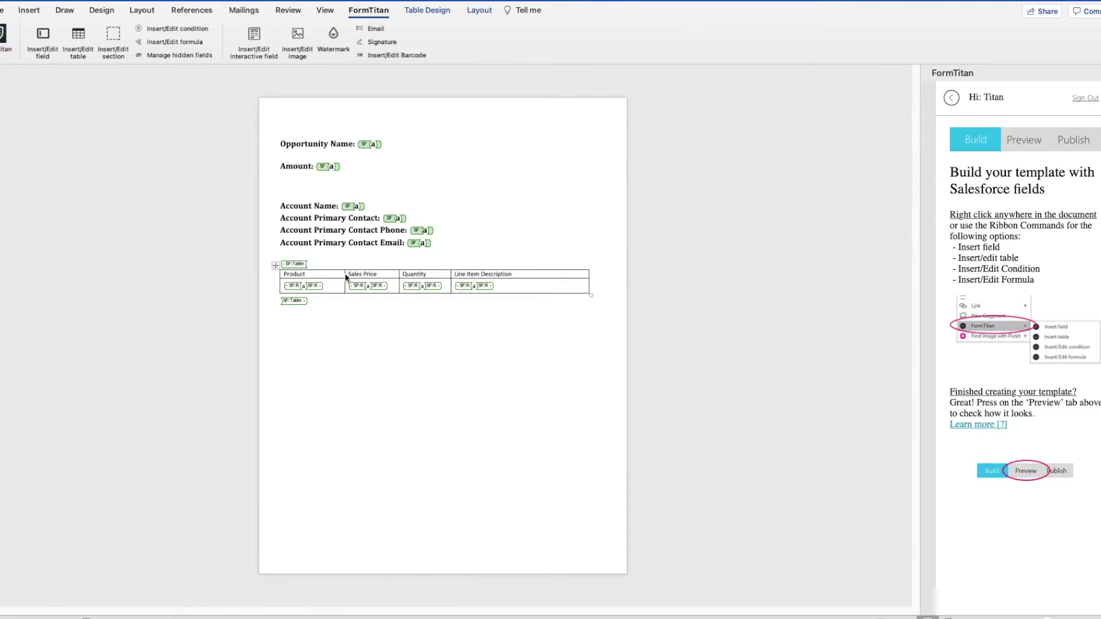
{"action": "left_click_drag", "start_coordinate": [346, 277], "coordinate": [355, 277]}
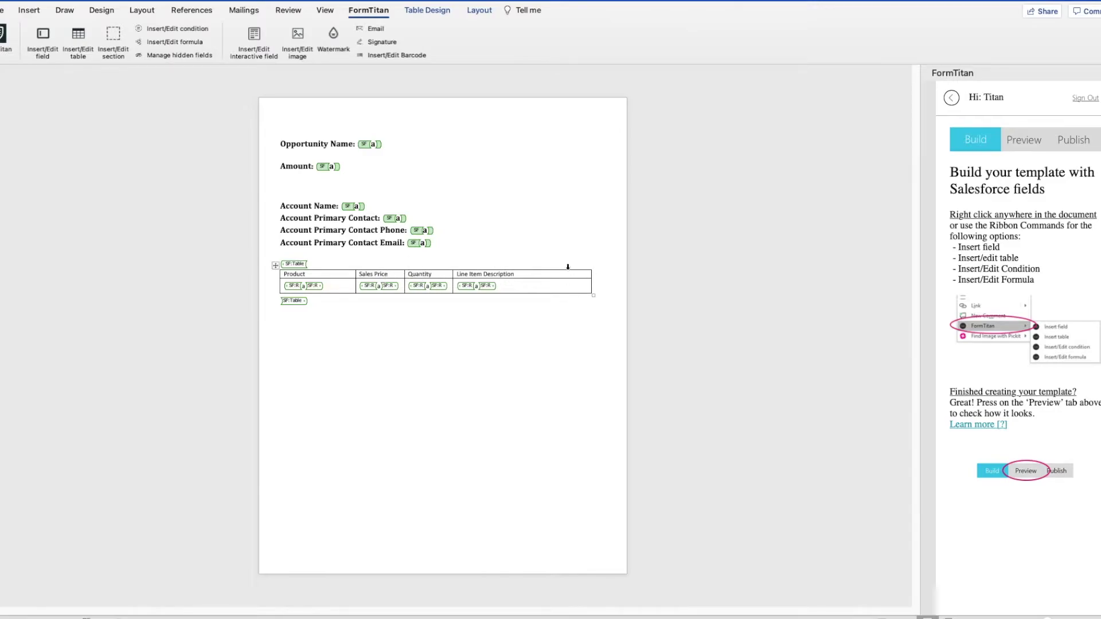
Step: Set the whole table's text to 14 pt Arial Hebrew Regular
{"action": "left_click", "coordinate": [275, 266]}
{"action": "left_click", "coordinate": [3, 10]}
{"action": "left_click", "coordinate": [126, 32]}
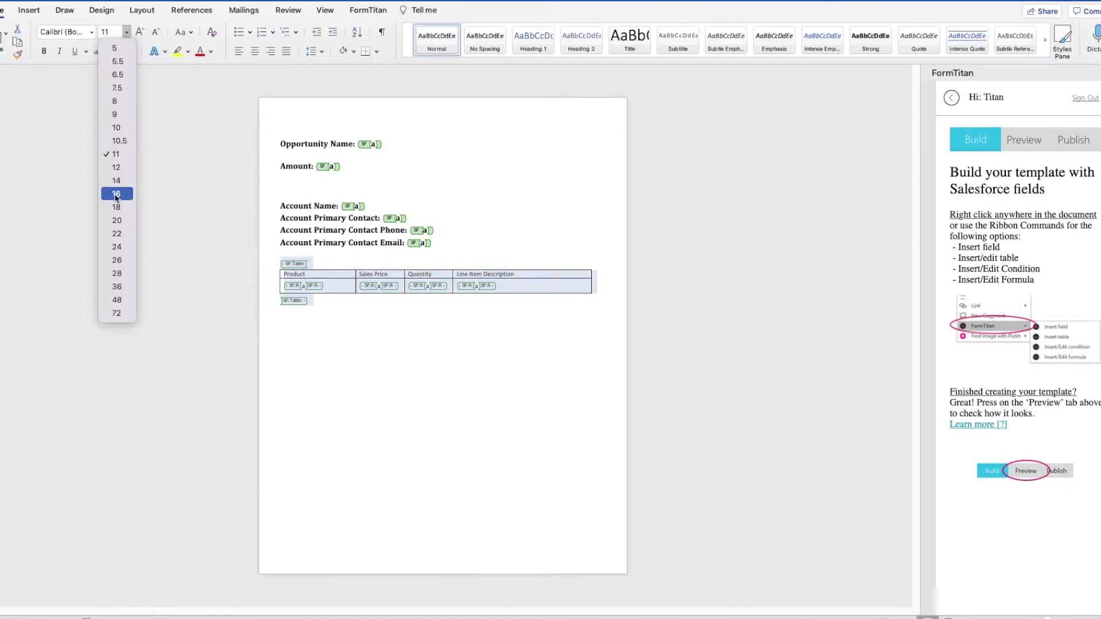
{"action": "left_click", "coordinate": [116, 195]}
{"action": "left_click", "coordinate": [126, 32]}
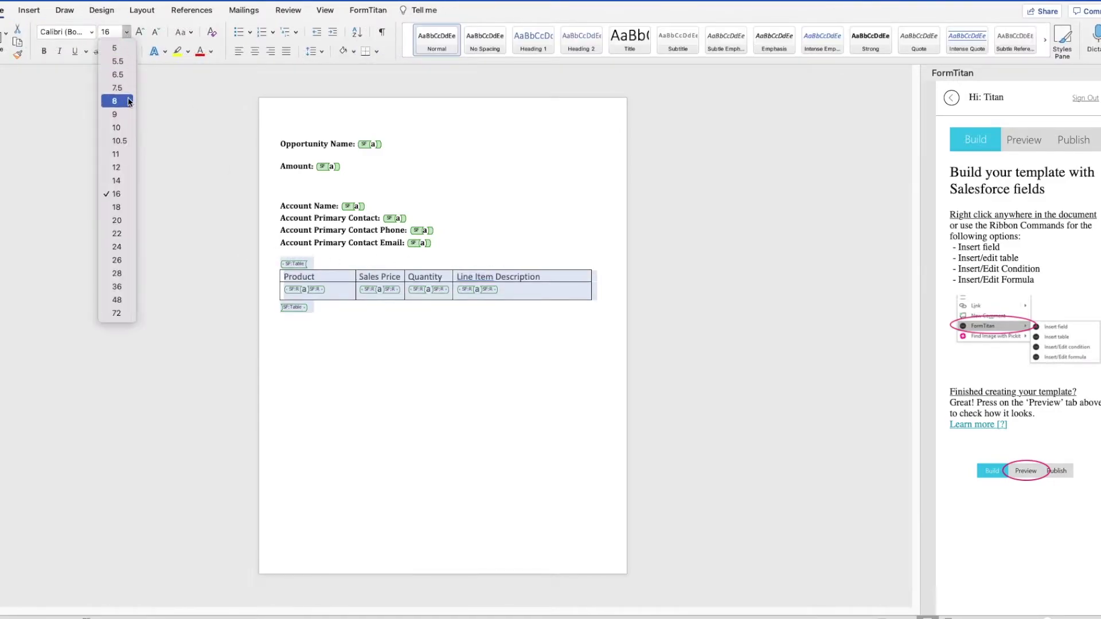
{"action": "left_click", "coordinate": [115, 181]}
{"action": "left_click", "coordinate": [92, 32]}
{"action": "mouse_move", "coordinate": [229, 138]}
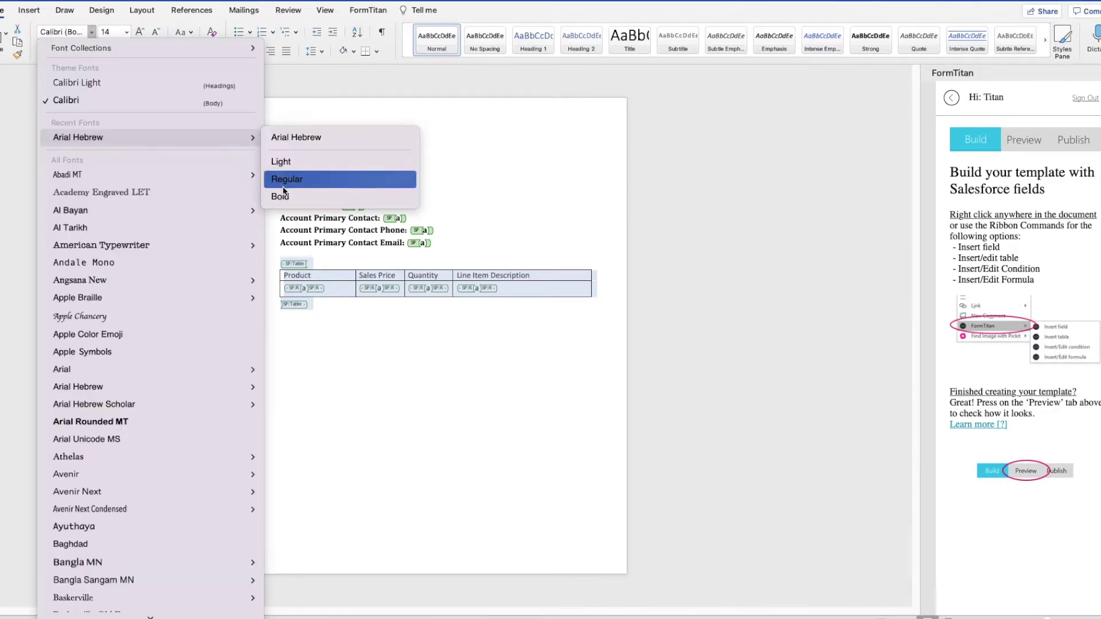
{"action": "left_click", "coordinate": [284, 179]}
{"action": "left_click", "coordinate": [388, 355]}
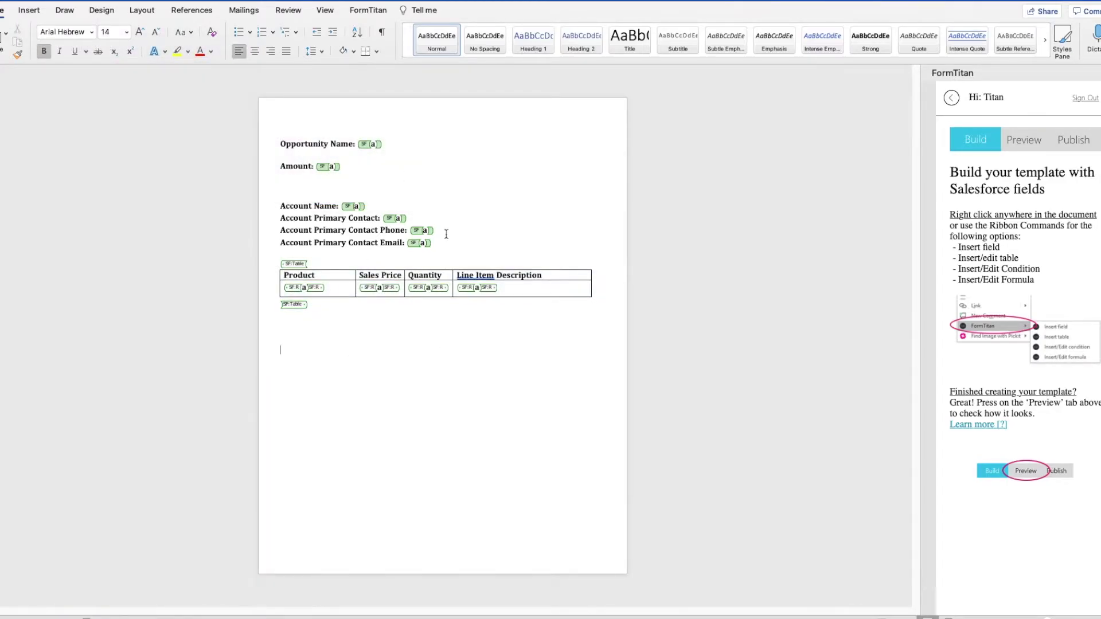
{"action": "left_click", "coordinate": [1011, 138]}
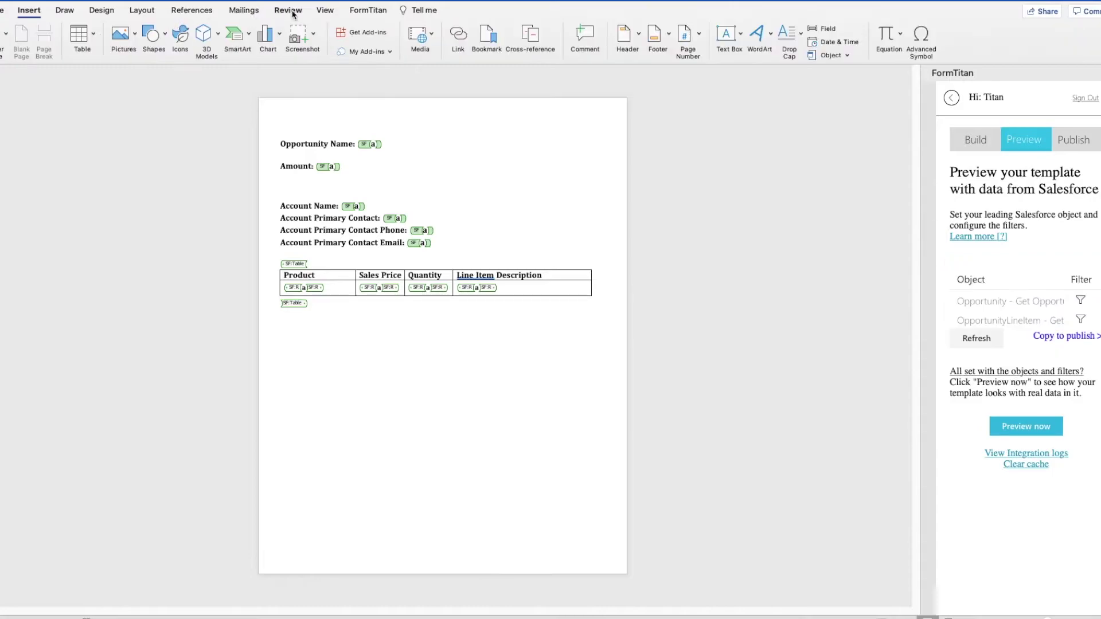
Step: Reformat the Amount field with the $###,###.## currency format and save it
{"action": "left_click", "coordinate": [367, 10]}
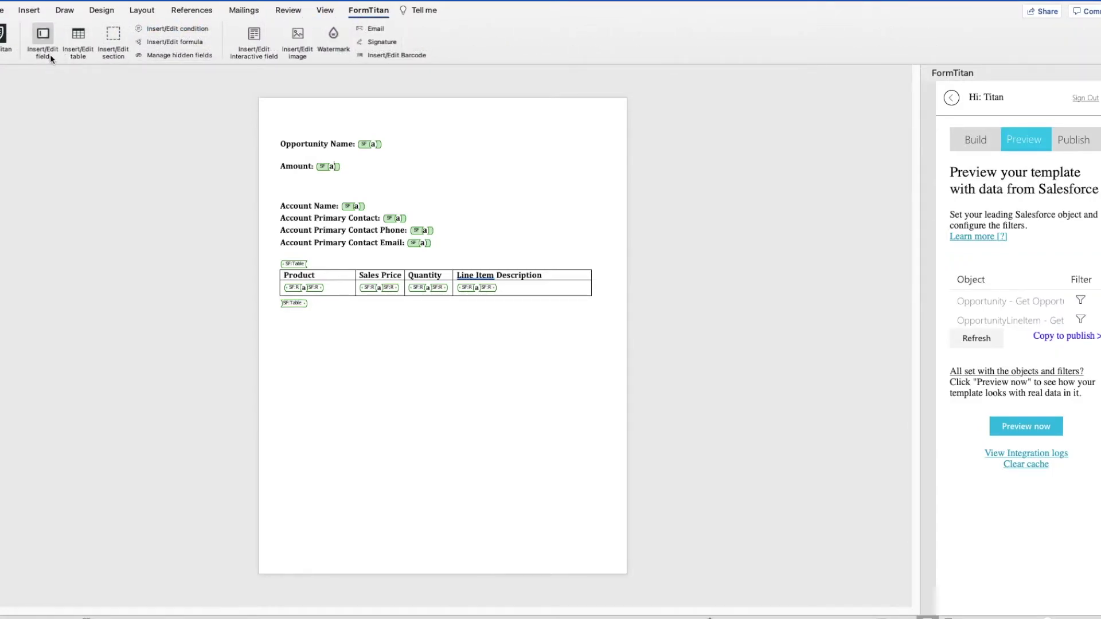
{"action": "left_click", "coordinate": [43, 40]}
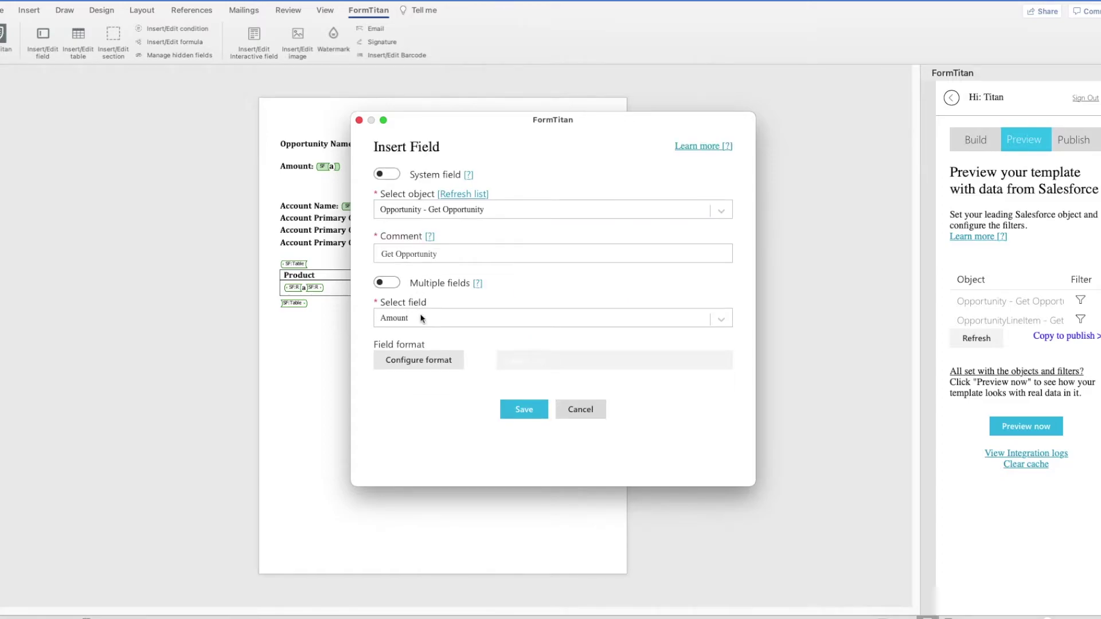
{"action": "left_click", "coordinate": [418, 360]}
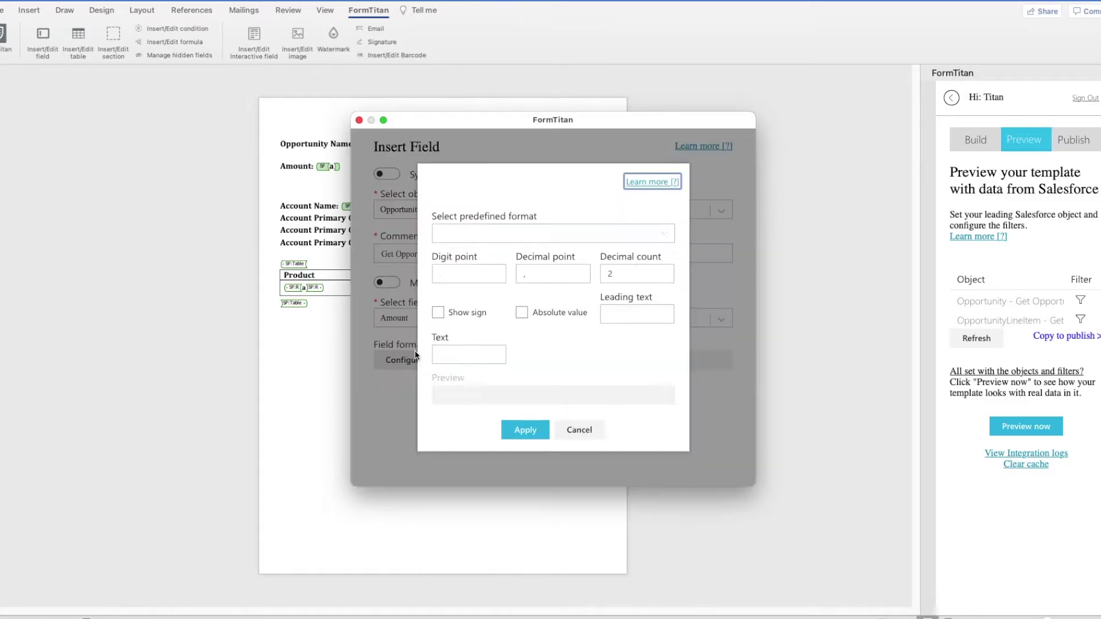
{"action": "left_click", "coordinate": [472, 234]}
{"action": "left_click", "coordinate": [466, 275]}
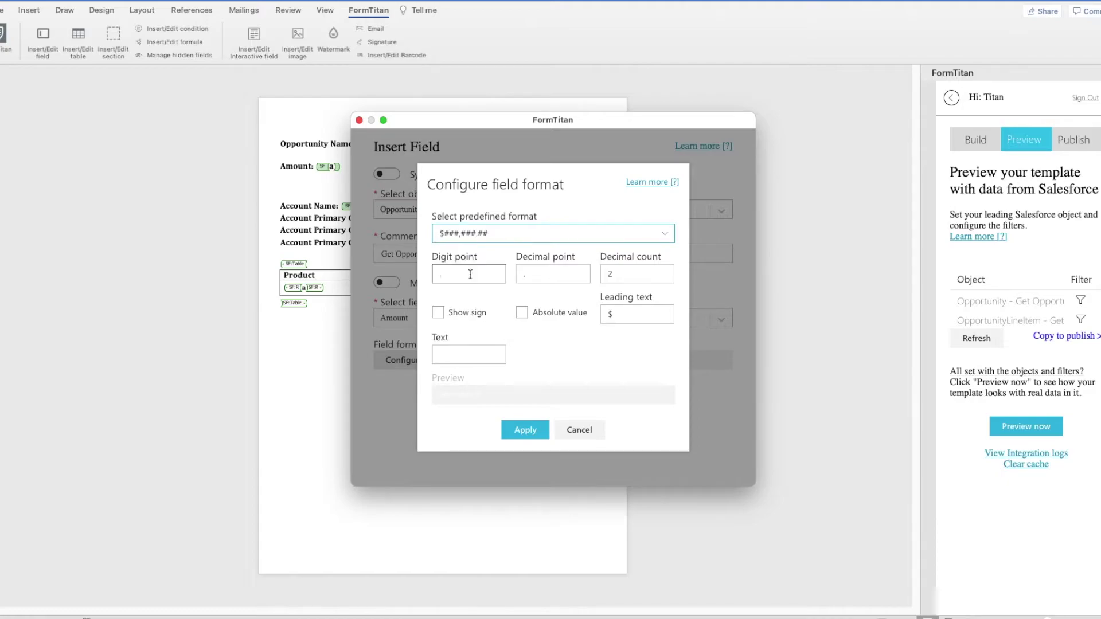
{"action": "left_click", "coordinate": [523, 431]}
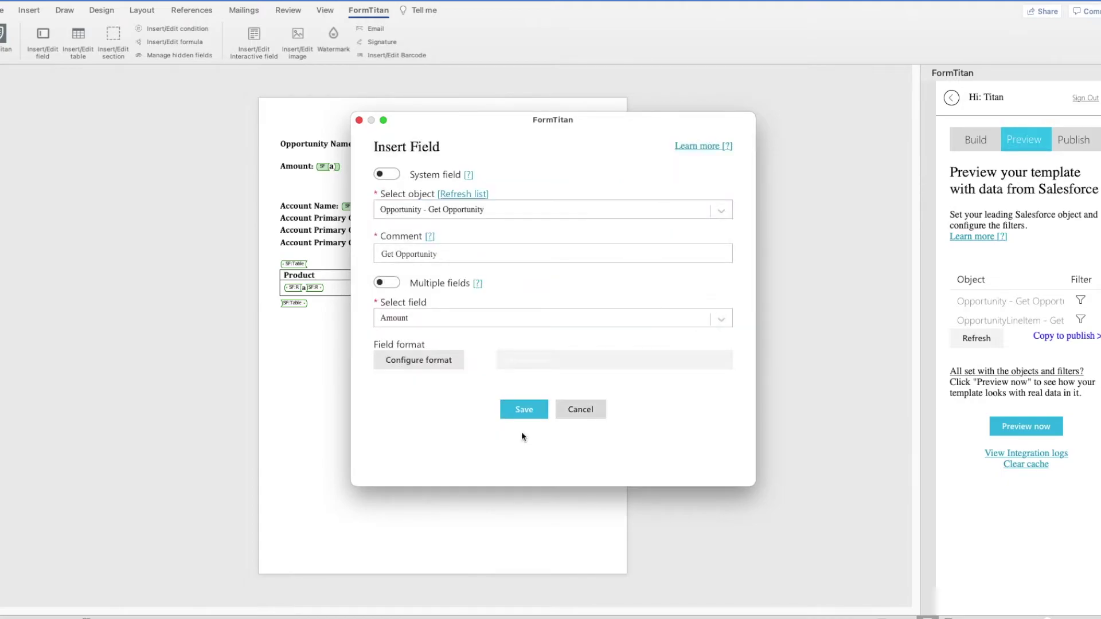
{"action": "left_click", "coordinate": [525, 410]}
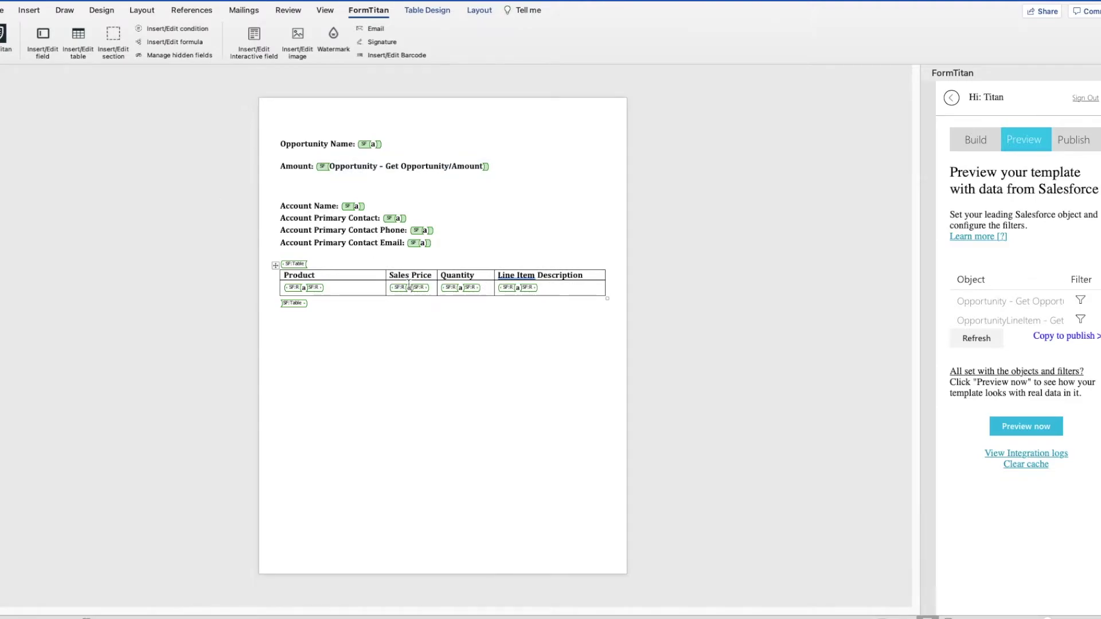
Step: Insert the Sales Price field into the table with $###,###.## currency format
{"action": "left_click", "coordinate": [50, 40]}
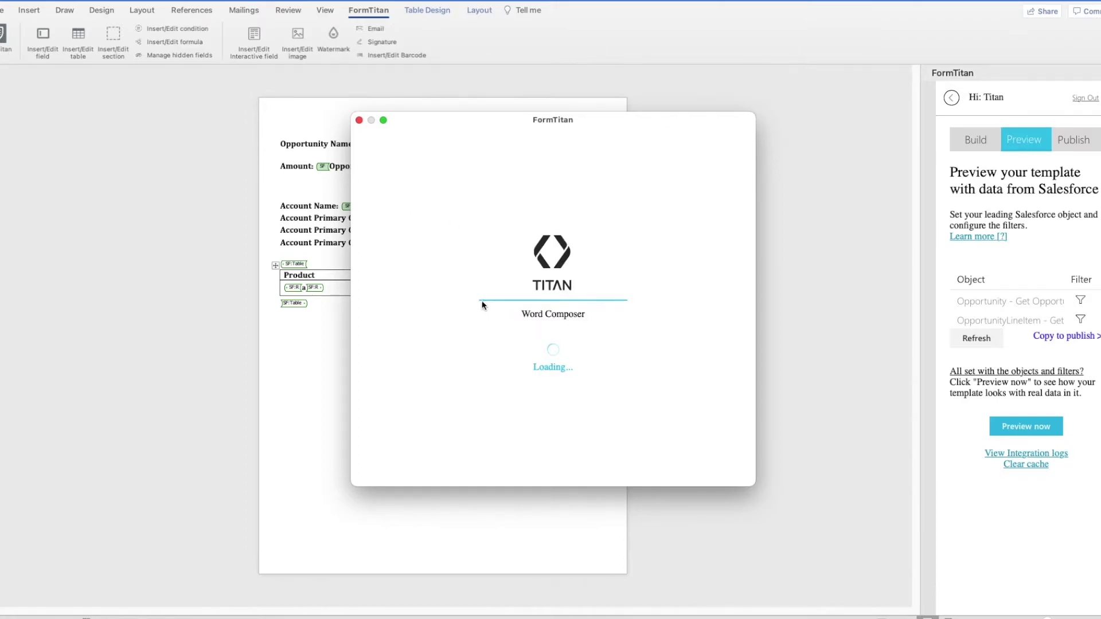
{"action": "left_click", "coordinate": [454, 320]}
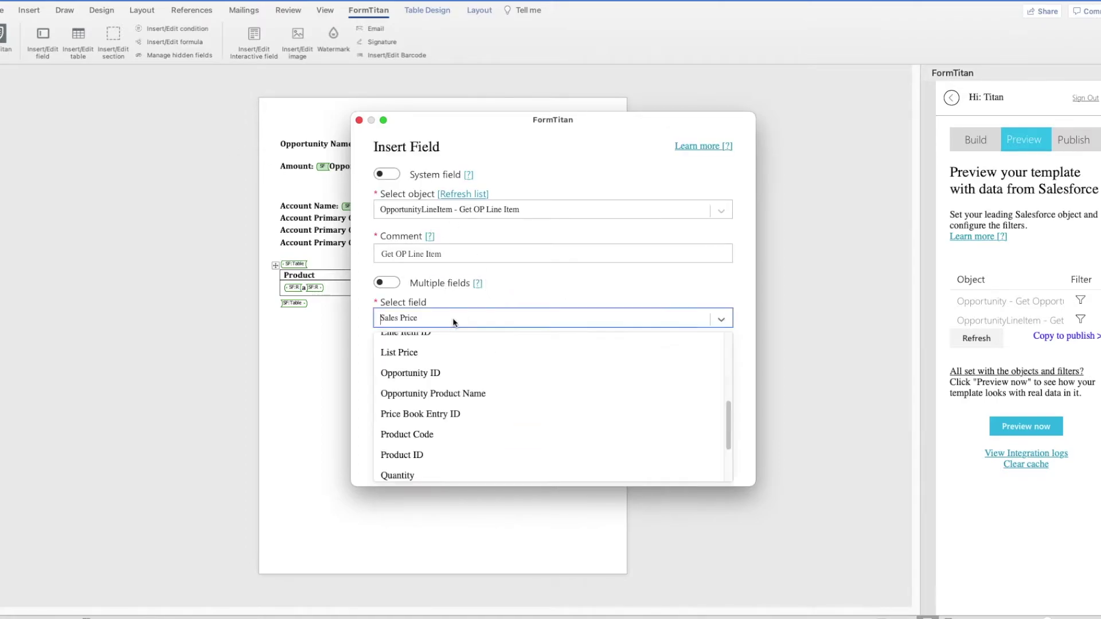
{"action": "left_click", "coordinate": [459, 254]}
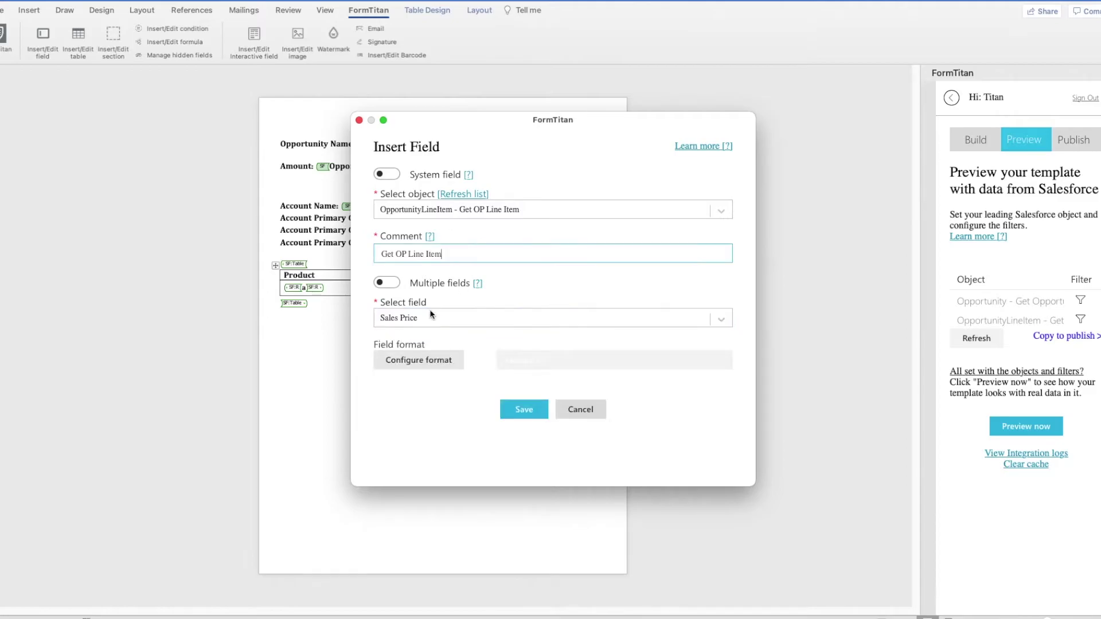
{"action": "left_click", "coordinate": [444, 359]}
{"action": "left_click", "coordinate": [508, 233]}
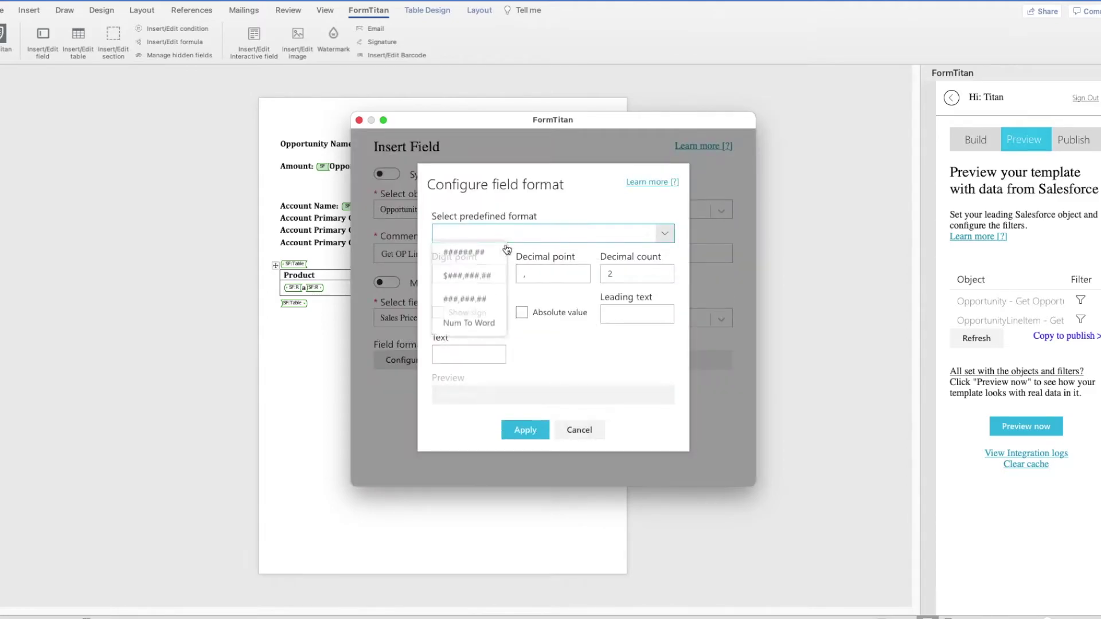
{"action": "left_click", "coordinate": [479, 278]}
{"action": "left_click", "coordinate": [533, 434]}
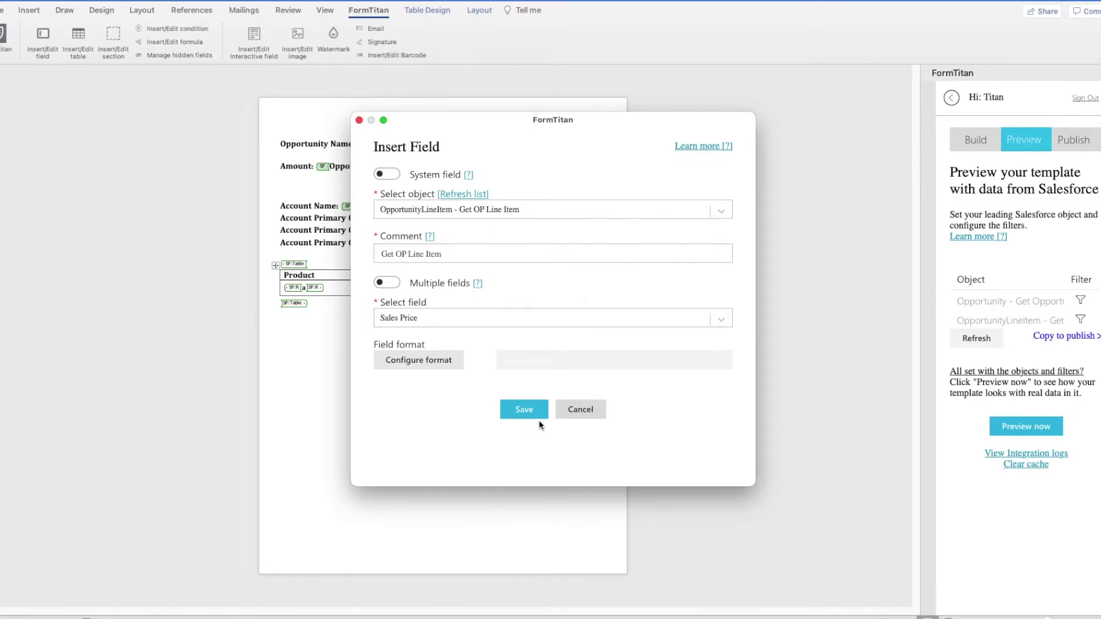
{"action": "left_click", "coordinate": [533, 412]}
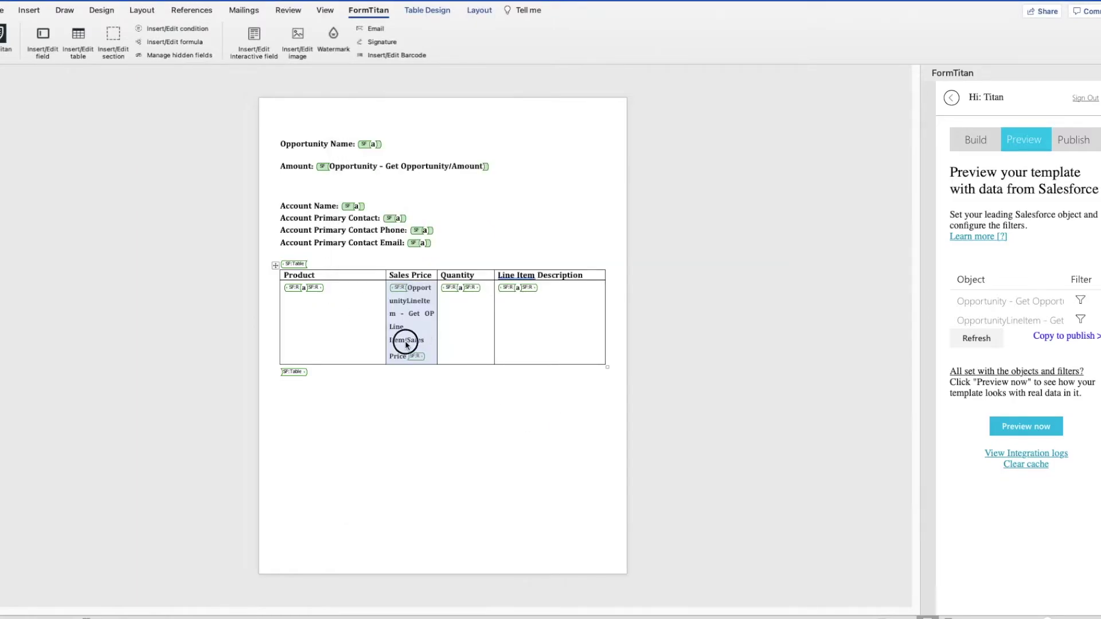
Step: Collapse the inserted Sales Price field label to its short tag
{"action": "left_click_drag", "start_coordinate": [406, 344], "coordinate": [414, 293]}
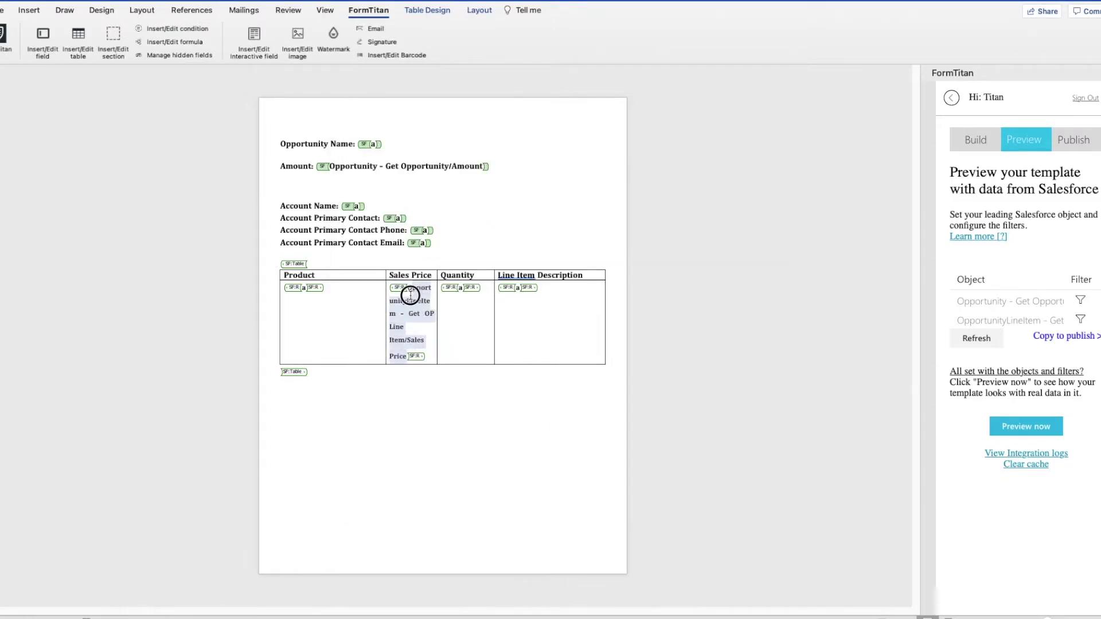
{"action": "left_click", "coordinate": [410, 291]}
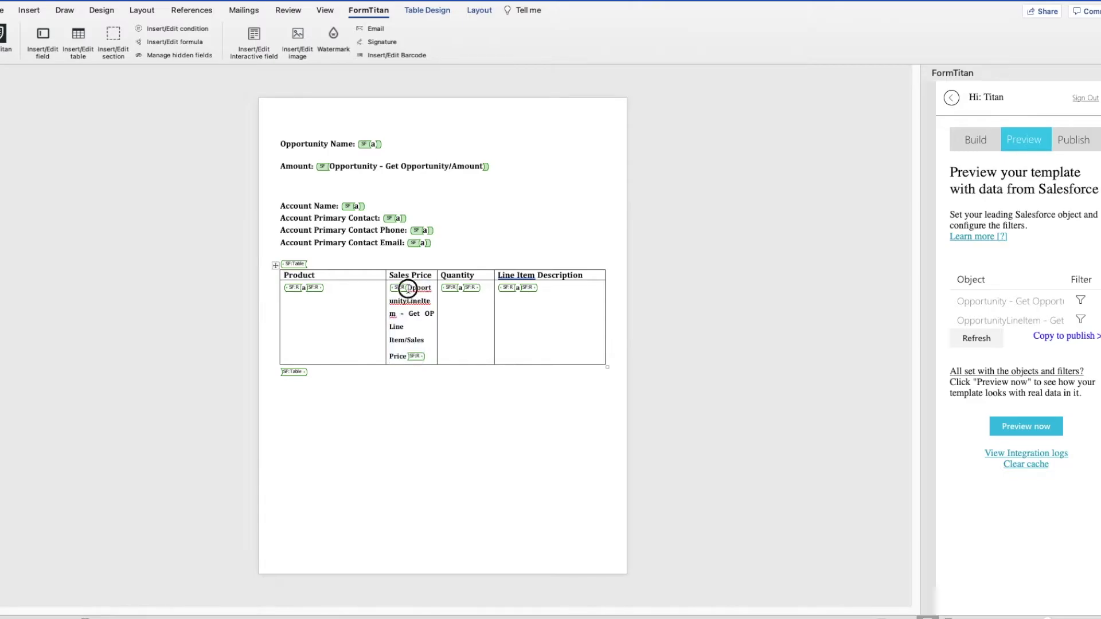
{"action": "left_click", "coordinate": [401, 356]}
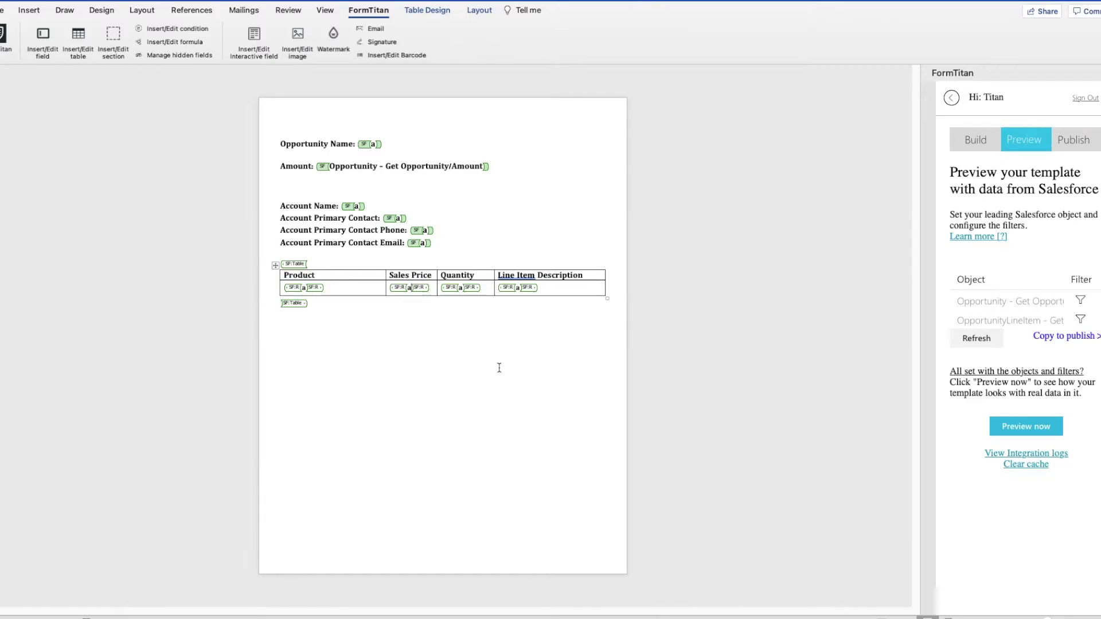
{"action": "left_click", "coordinate": [484, 349]}
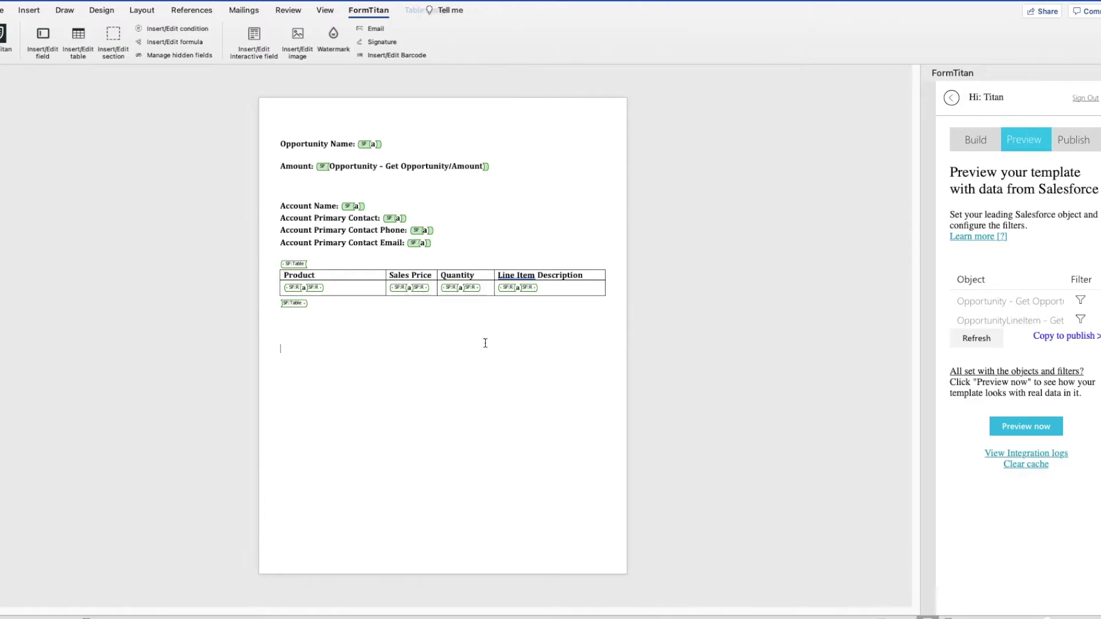
Step: Open the Opportunity - Get Opportunity filter, ready to enter the Opportunity ID value
{"action": "left_click", "coordinate": [1082, 301]}
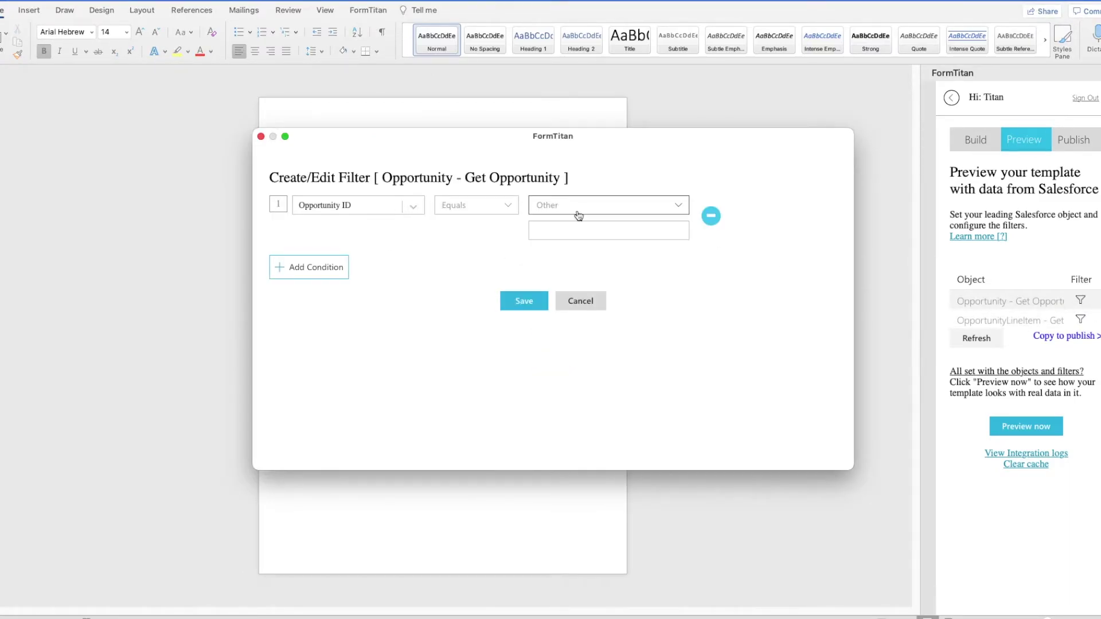
{"action": "left_click", "coordinate": [578, 234]}
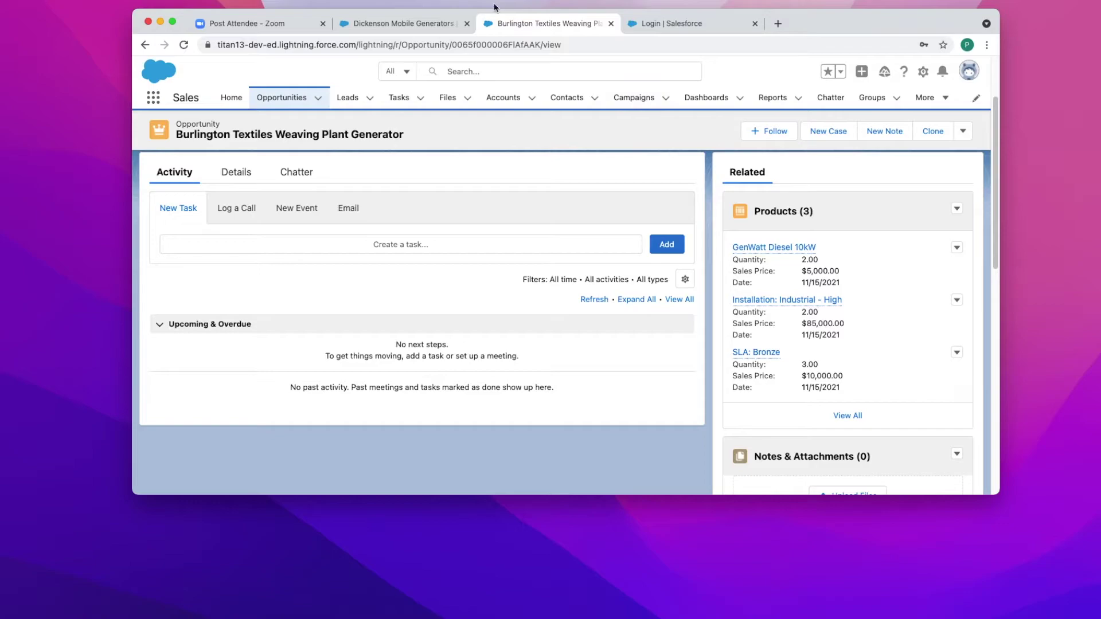
Step: Select the Burlington Textiles opportunity's record ID in the browser address bar
{"action": "scroll", "coordinate": [482, 170], "scroll_direction": "down", "scroll_amount": 1}
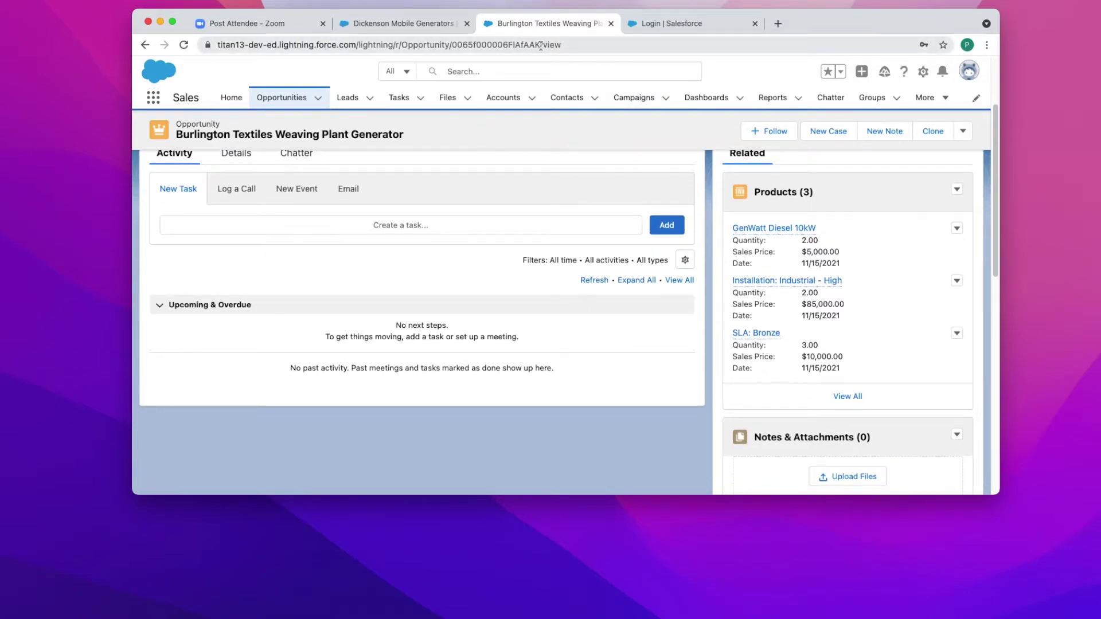
{"action": "left_click_drag", "start_coordinate": [541, 46], "coordinate": [449, 46]}
{"action": "key", "text": "super+c"}
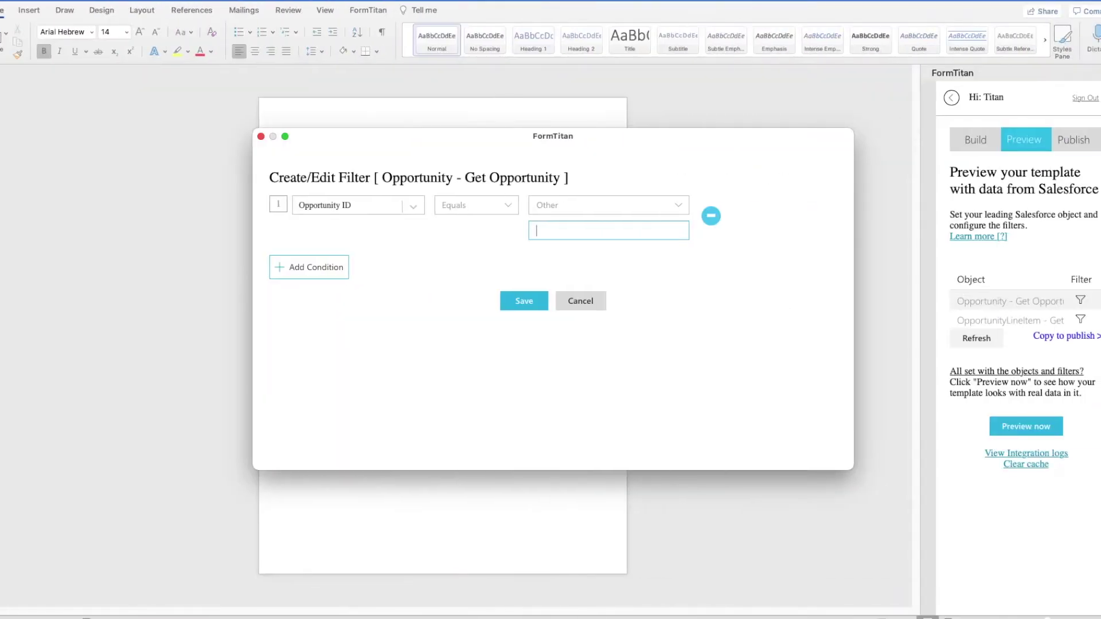
Step: Paste the record ID as the Opportunity ID filter value and save the opportunity filter
{"action": "key", "text": "super+v"}
{"action": "left_click", "coordinate": [524, 304]}
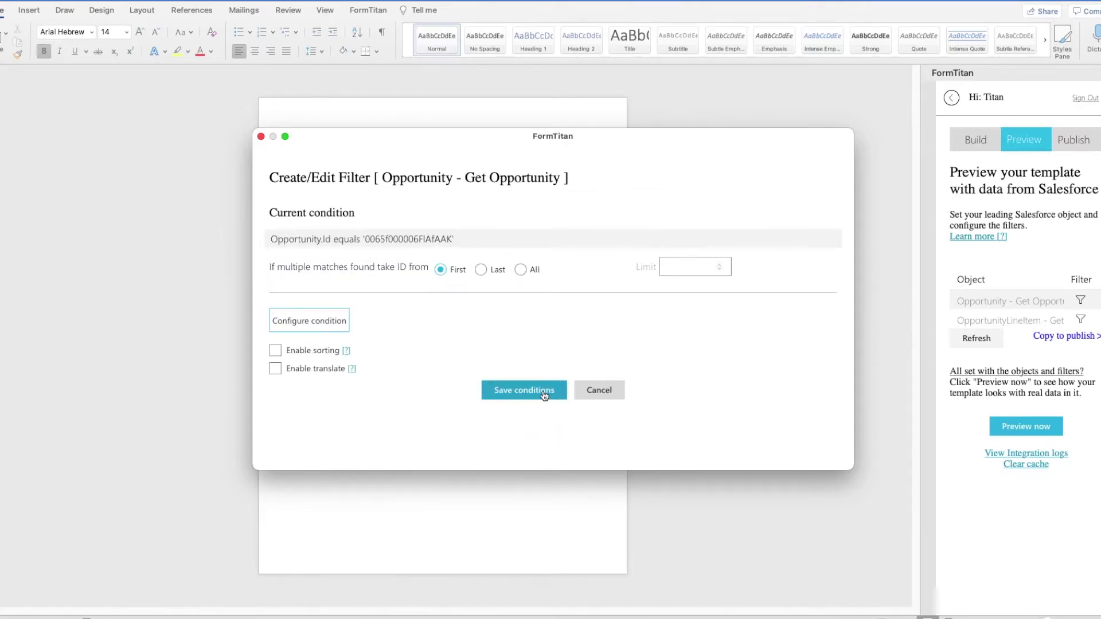
{"action": "left_click", "coordinate": [542, 393]}
Step: Filter OpportunityLineItem where Opportunity ID equals Get Opportunity's Opportunity ID, and save
{"action": "left_click", "coordinate": [1081, 321]}
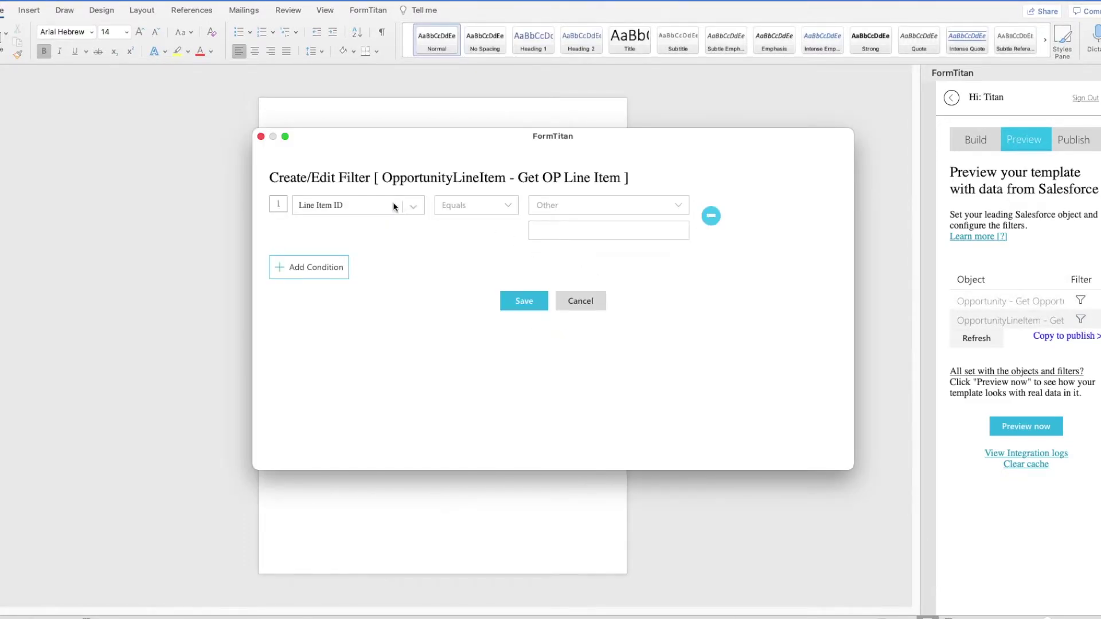
{"action": "left_click", "coordinate": [413, 206]}
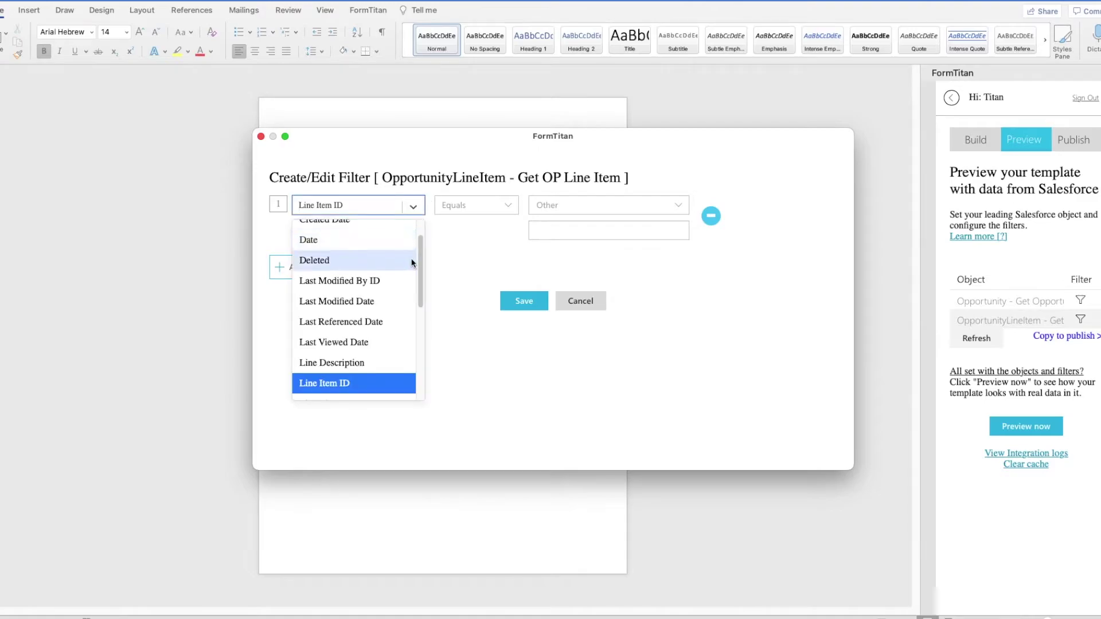
{"action": "scroll", "coordinate": [401, 256], "scroll_direction": "down", "scroll_amount": 5}
{"action": "scroll", "coordinate": [390, 258], "scroll_direction": "up", "scroll_amount": 1}
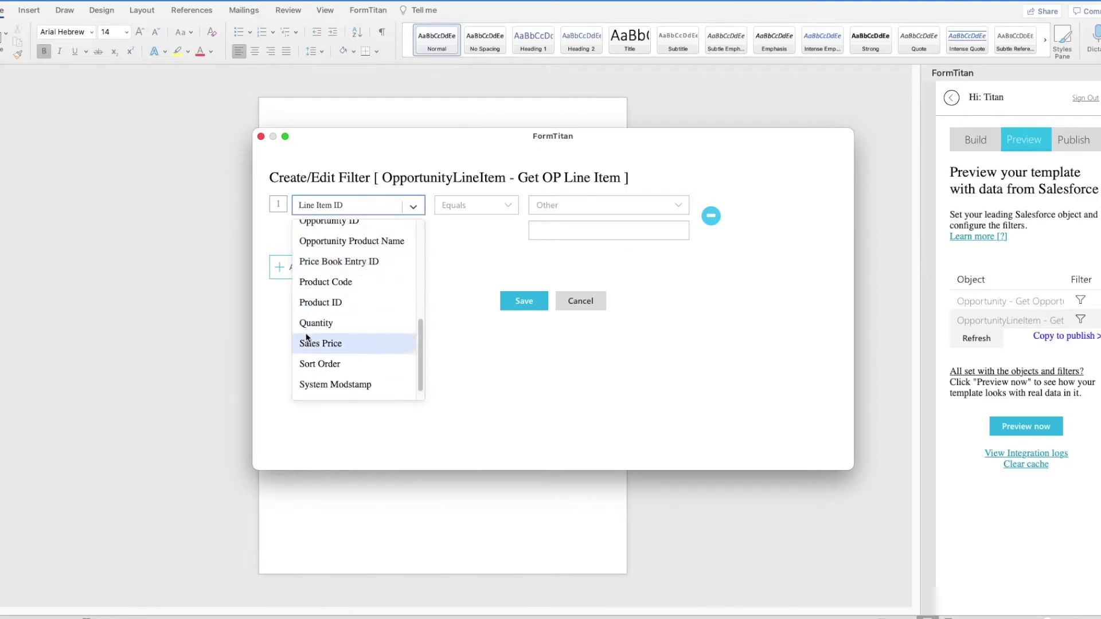
{"action": "scroll", "coordinate": [315, 324], "scroll_direction": "up", "scroll_amount": 1}
{"action": "left_click", "coordinate": [333, 241]}
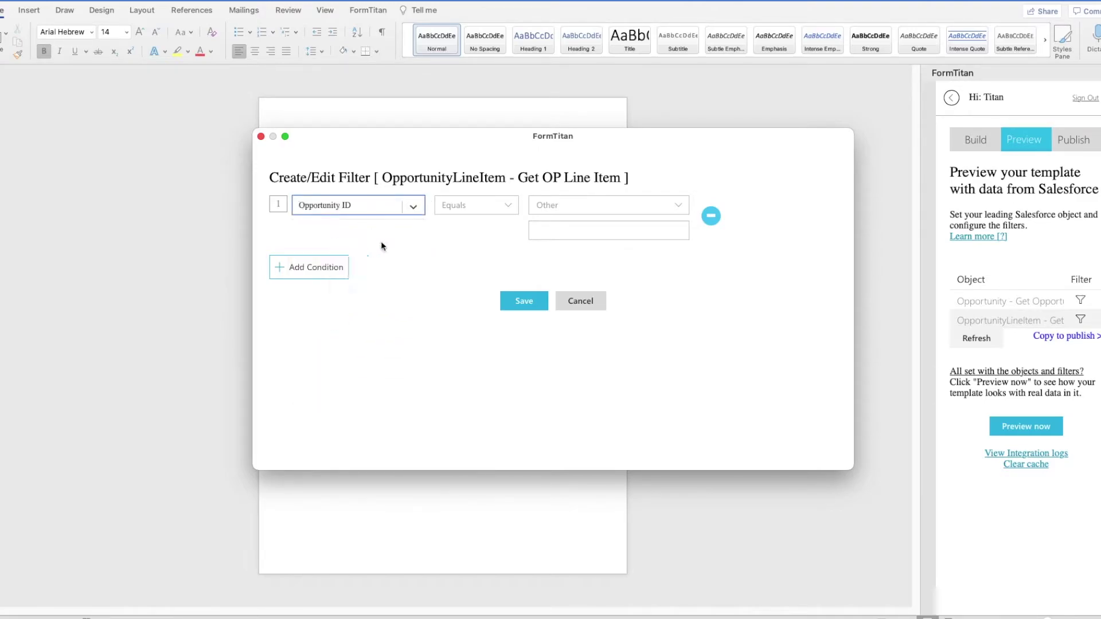
{"action": "left_click", "coordinate": [551, 205]}
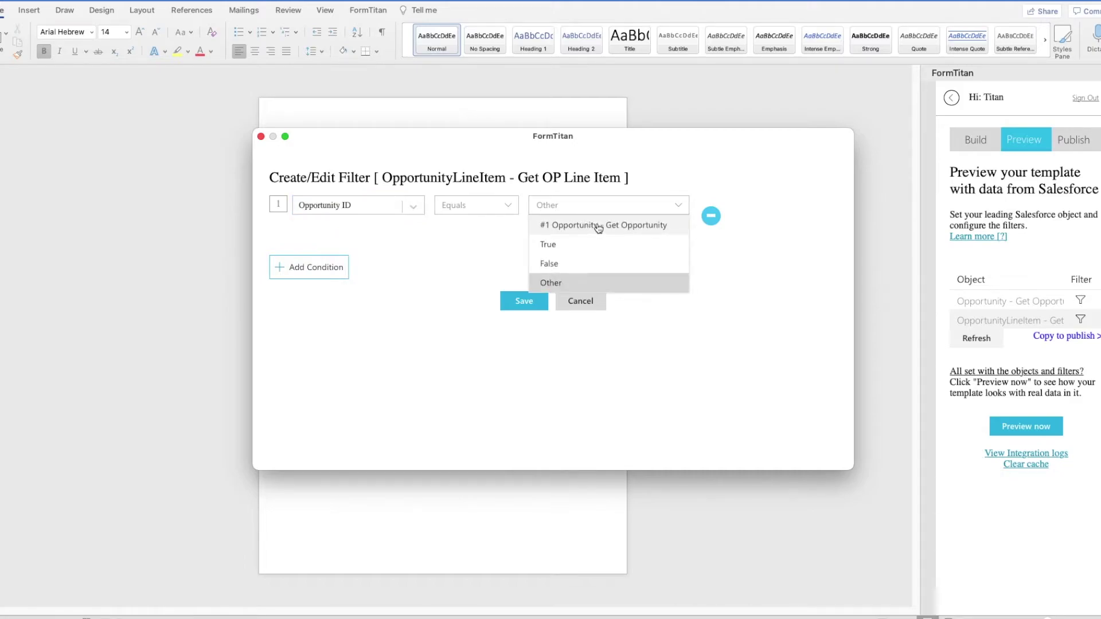
{"action": "left_click", "coordinate": [592, 224]}
{"action": "left_click", "coordinate": [592, 224]}
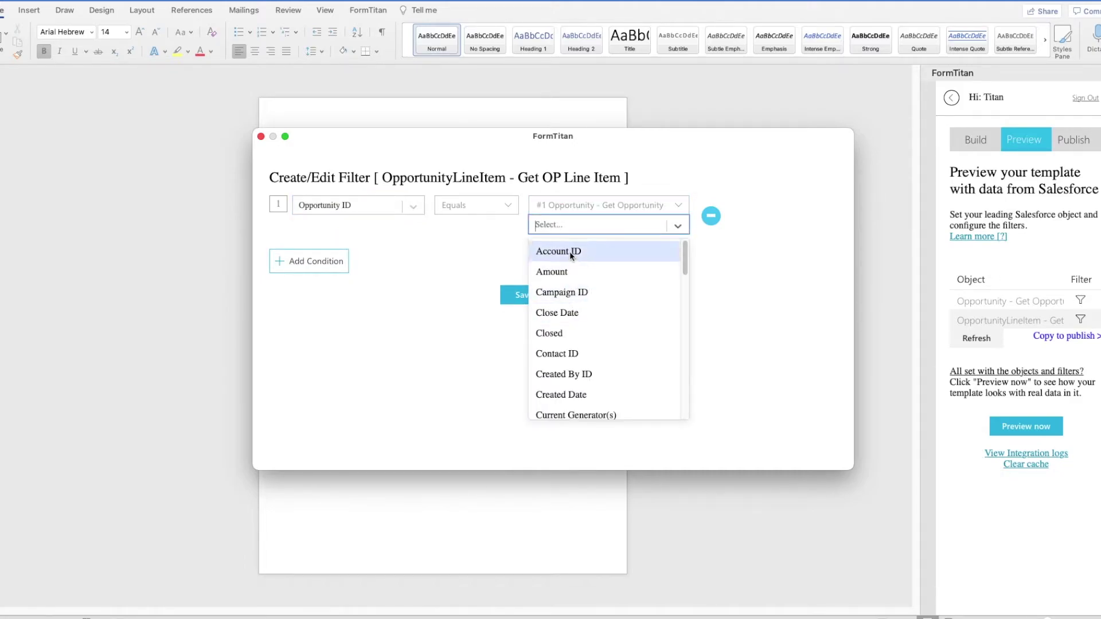
{"action": "scroll", "coordinate": [573, 381], "scroll_direction": "down", "scroll_amount": 5}
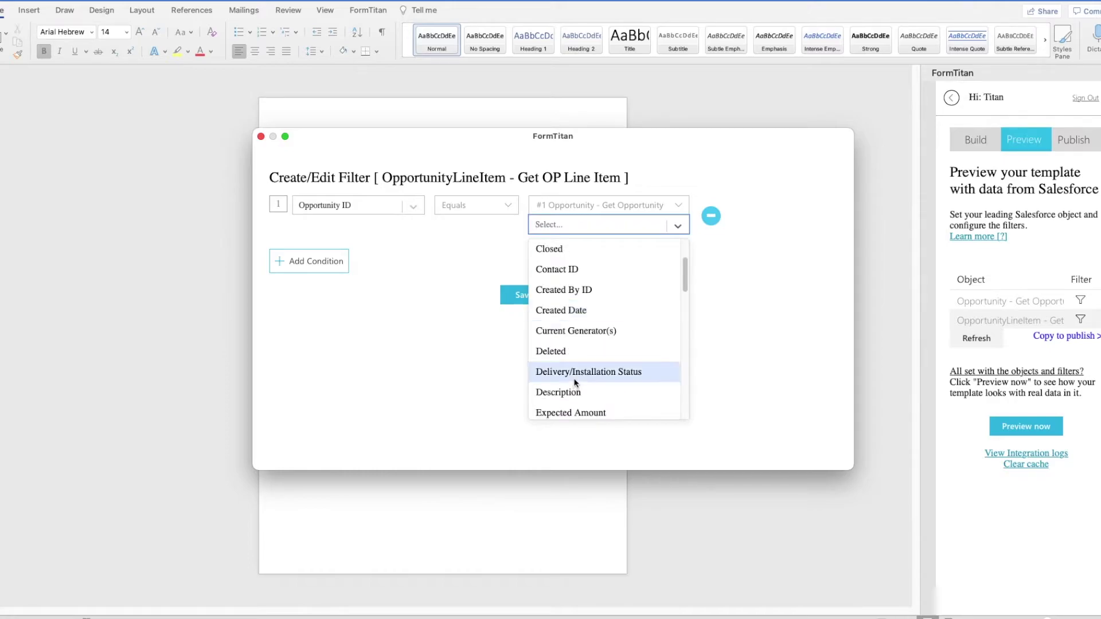
{"action": "scroll", "coordinate": [575, 380], "scroll_direction": "down", "scroll_amount": 5}
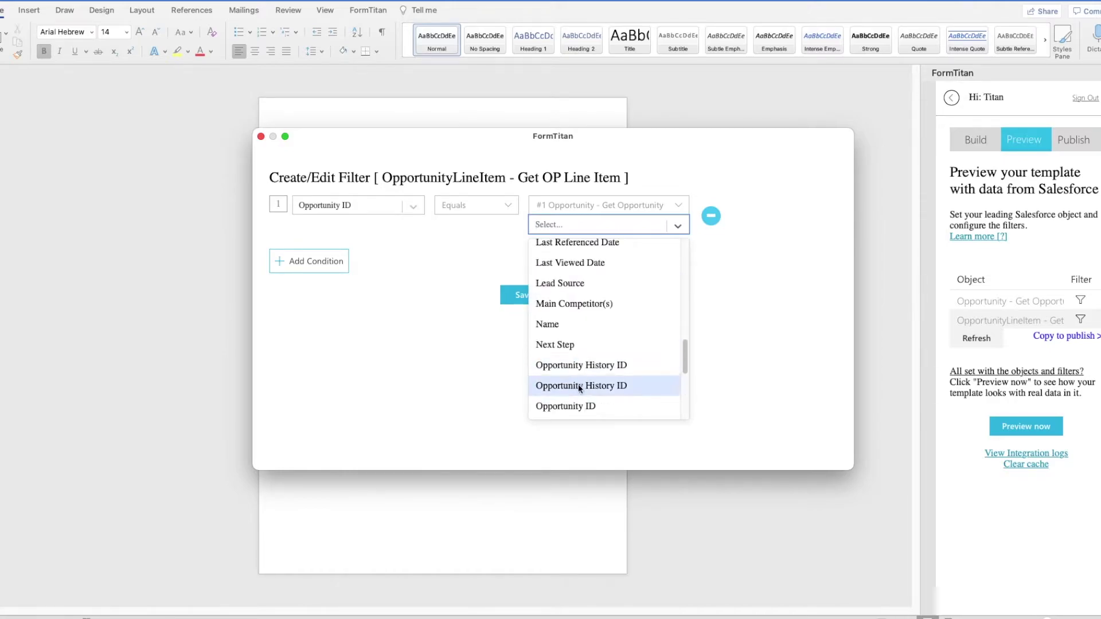
{"action": "left_click", "coordinate": [577, 410]}
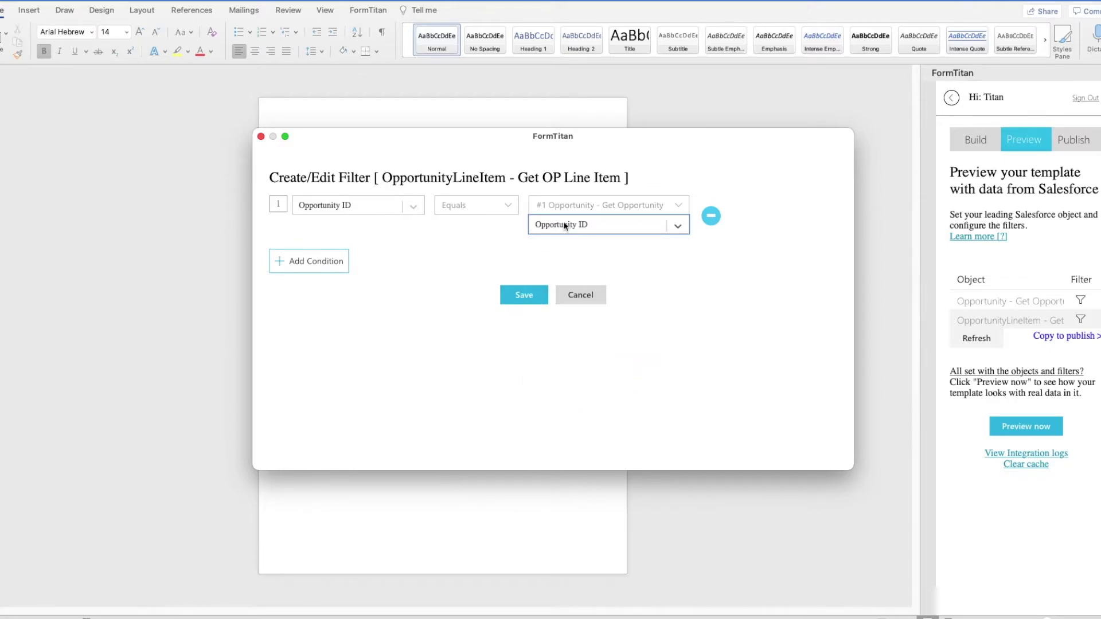
{"action": "left_click", "coordinate": [528, 298]}
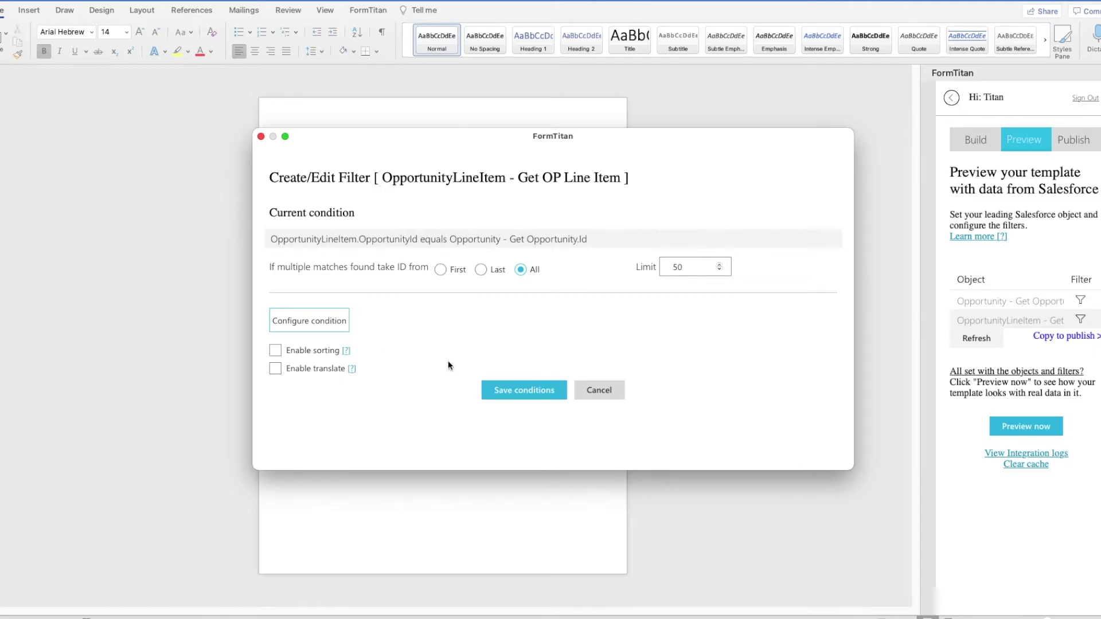
{"action": "left_click", "coordinate": [523, 390]}
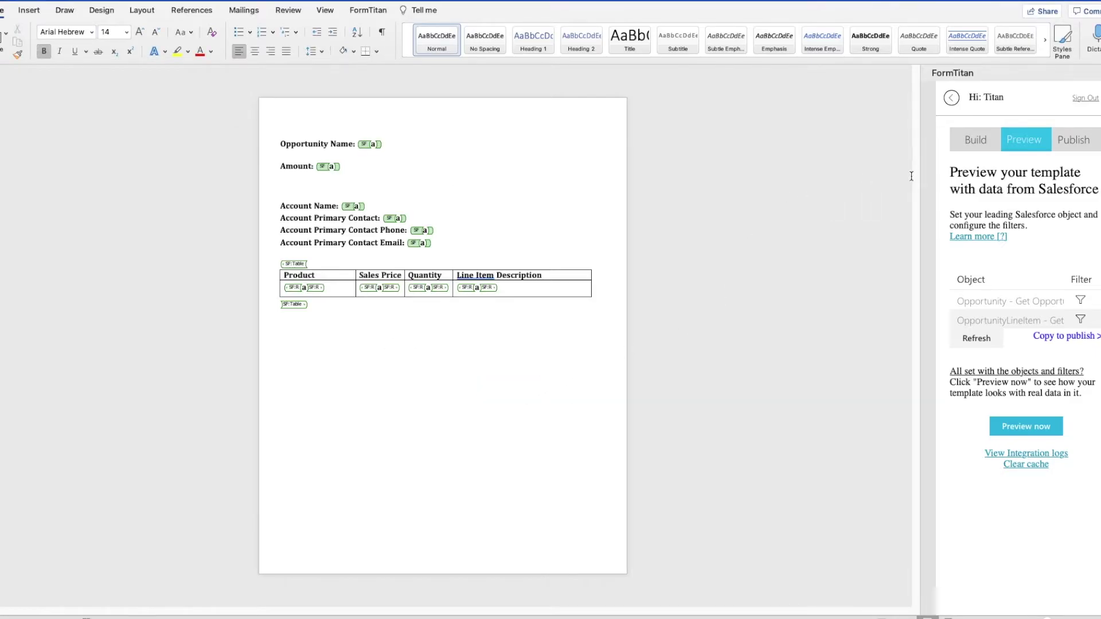
Step: Preview the template filled with Burlington Textiles data, then move to Publish
{"action": "left_click", "coordinate": [1034, 435]}
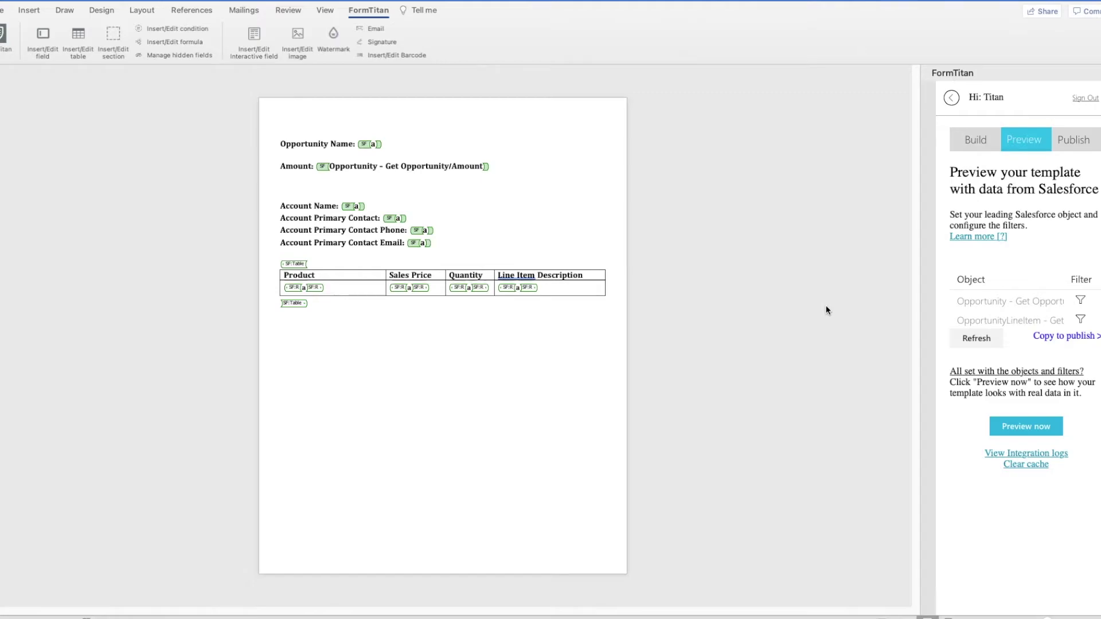
{"action": "left_click", "coordinate": [1054, 336]}
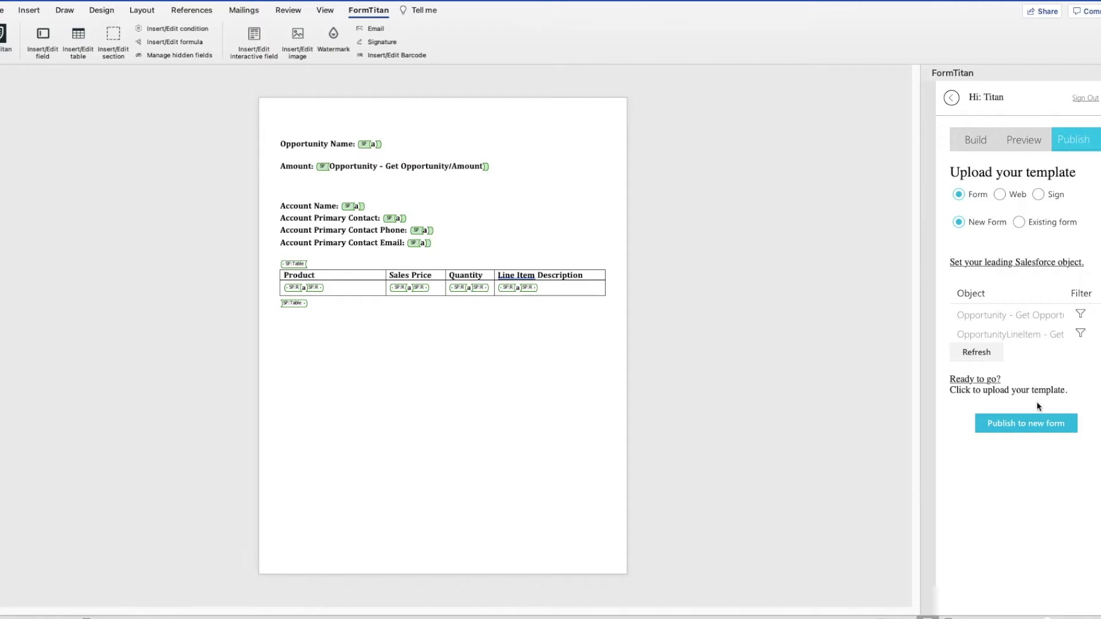
Step: Recheck the opportunity filter, publish as new form 'Opportunity Line Item Doc' and confirm success
{"action": "left_click", "coordinate": [1019, 422]}
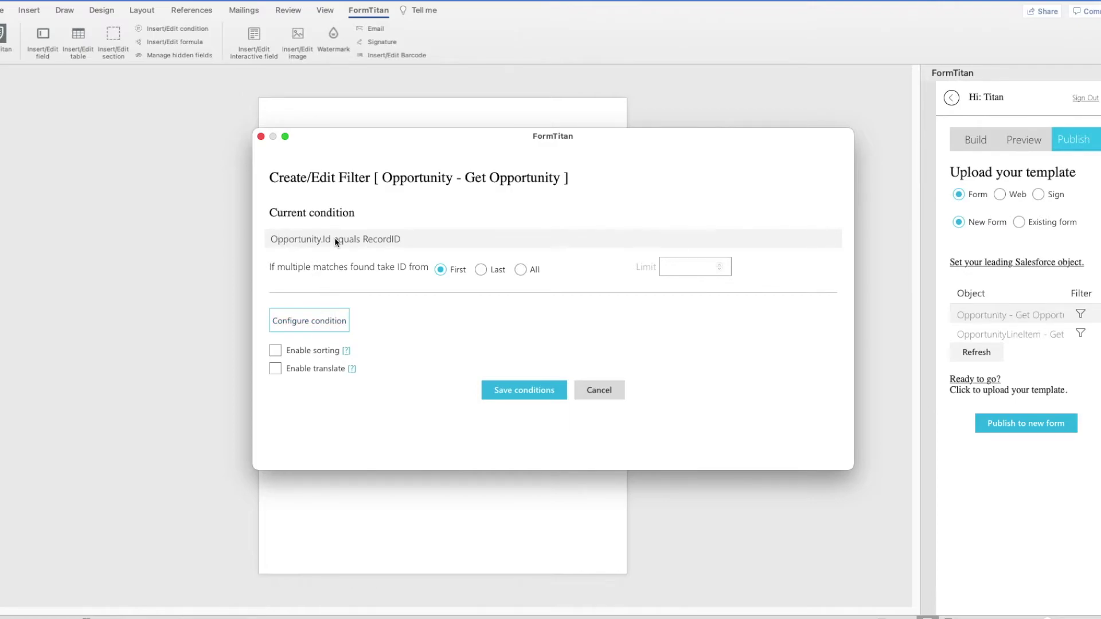
{"action": "left_click", "coordinate": [523, 388]}
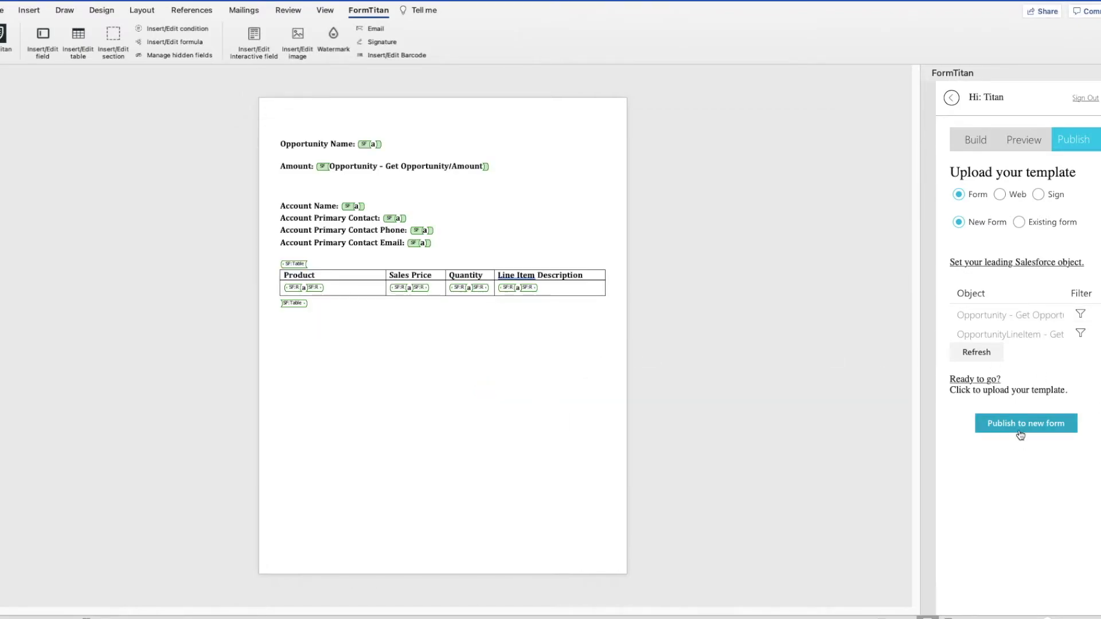
{"action": "left_click", "coordinate": [1016, 426]}
{"action": "type", "text": "Opportunity Line Item Doc"}
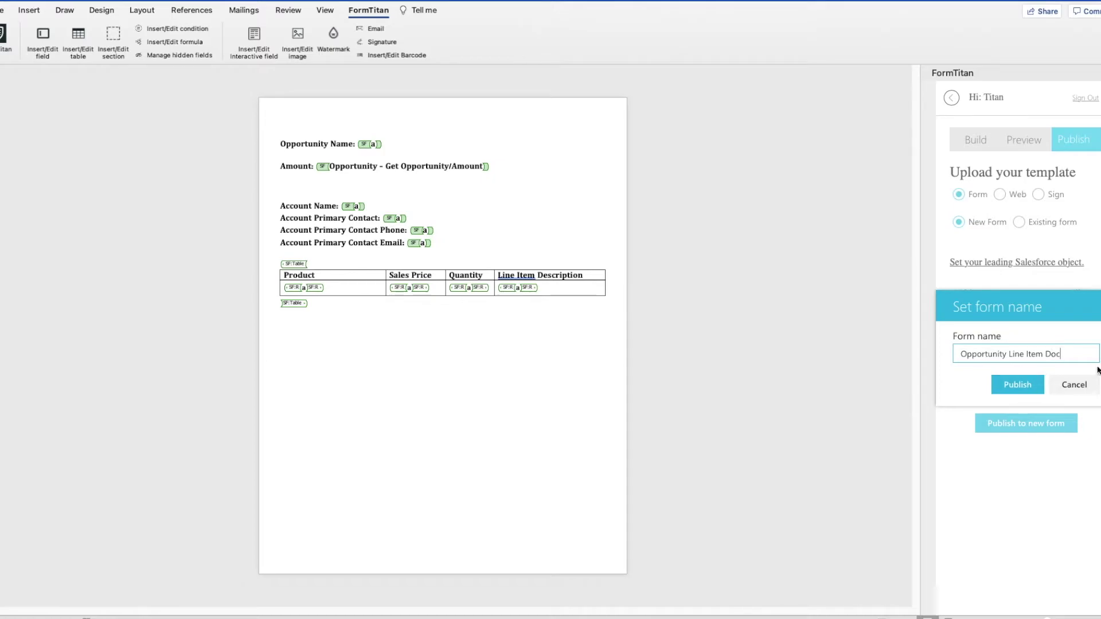
{"action": "left_click", "coordinate": [996, 381]}
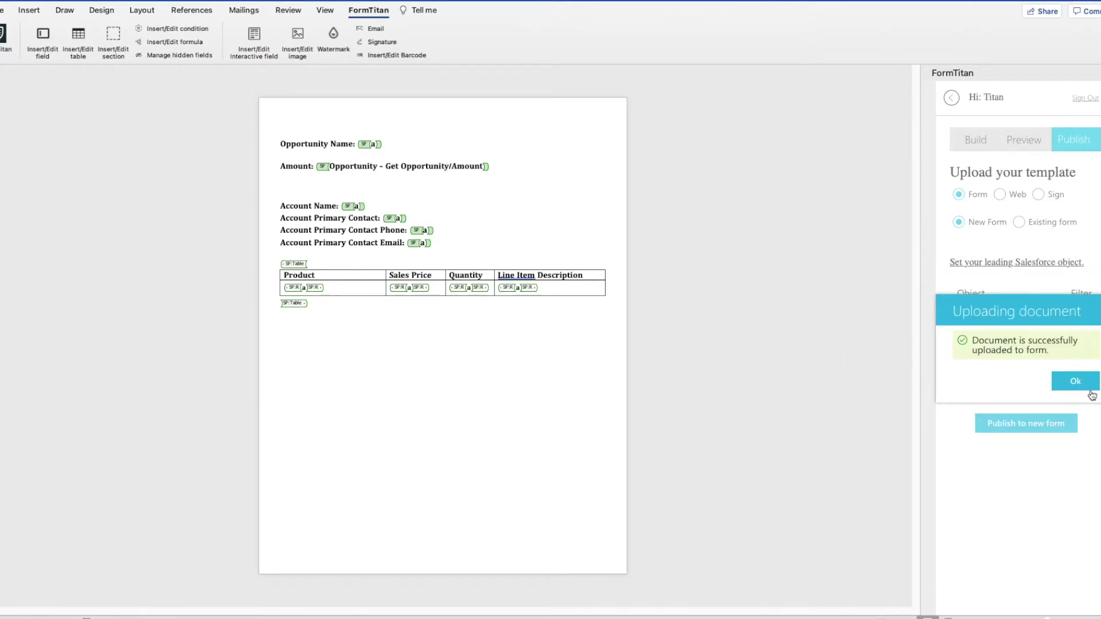
{"action": "left_click", "coordinate": [1089, 391]}
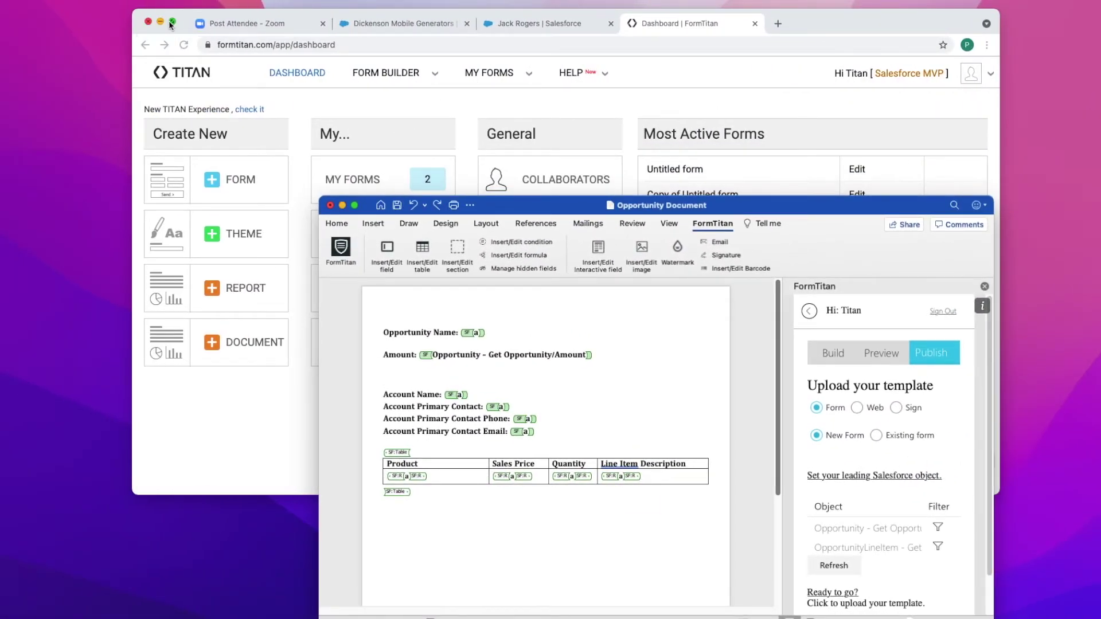
Step: Maximise the browser, use the new TITAN dashboard, and open the Opportunity Line Item Doc form
{"action": "left_click", "coordinate": [170, 23]}
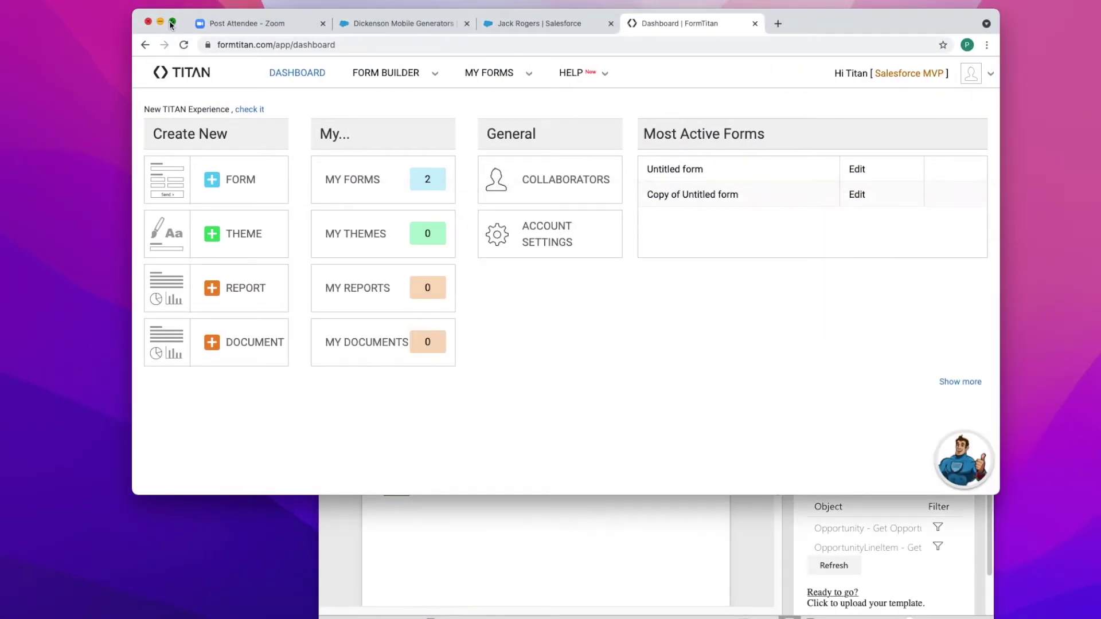
{"action": "left_click", "coordinate": [170, 23]}
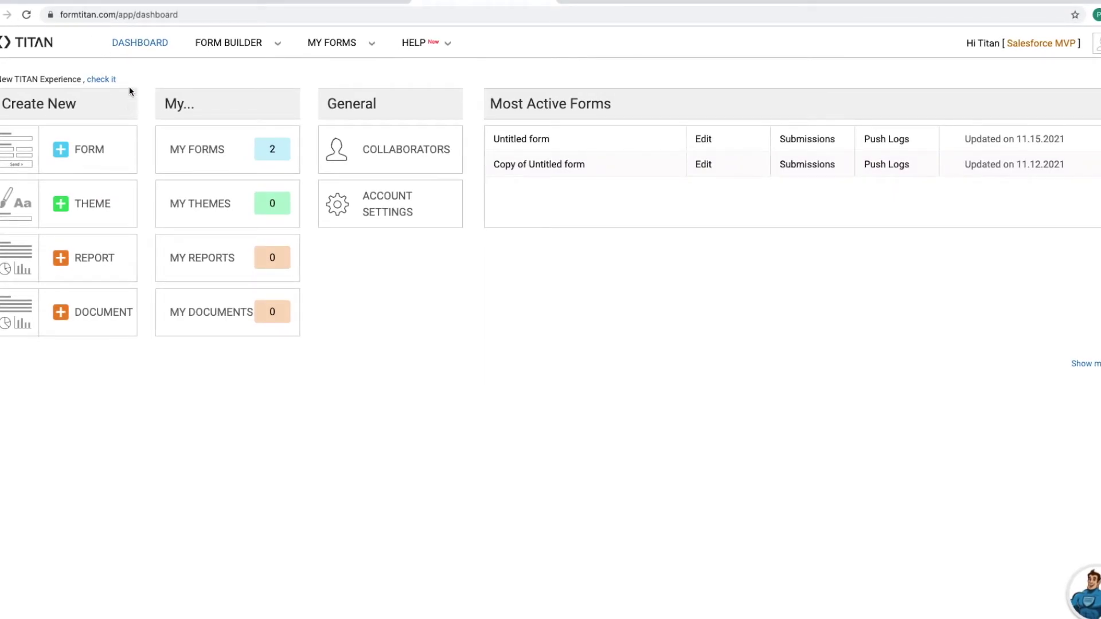
{"action": "left_click", "coordinate": [97, 78]}
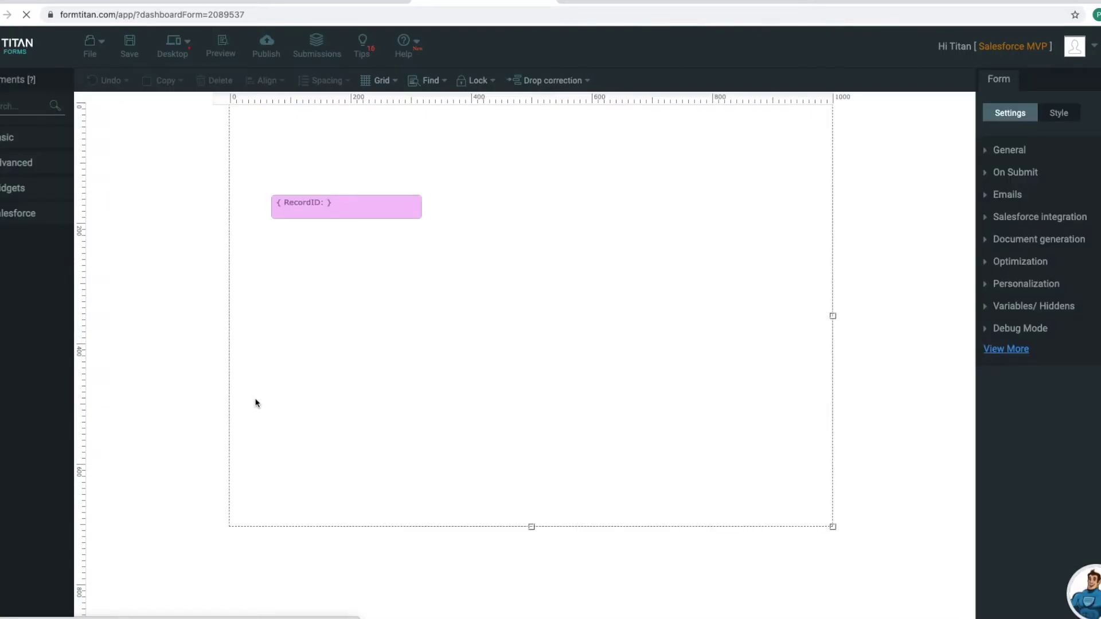
{"action": "left_click", "coordinate": [1021, 240]}
Step: Set the Word mapping's Salesforce Button code to Lightning and select its setup instructions
{"action": "left_click", "coordinate": [1007, 223]}
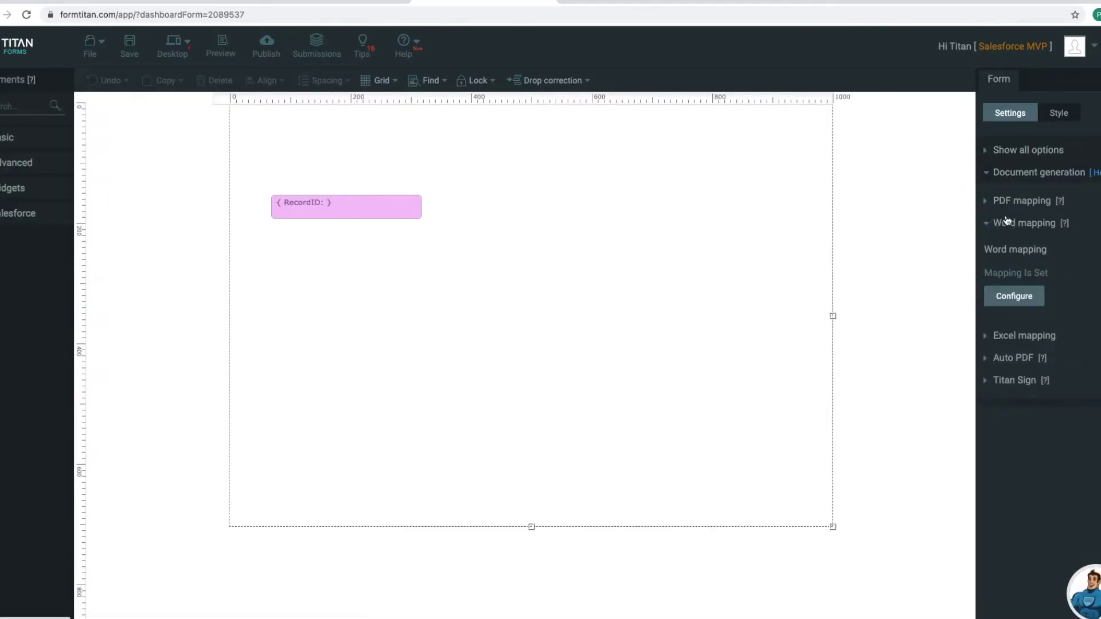
{"action": "left_click", "coordinate": [1010, 297]}
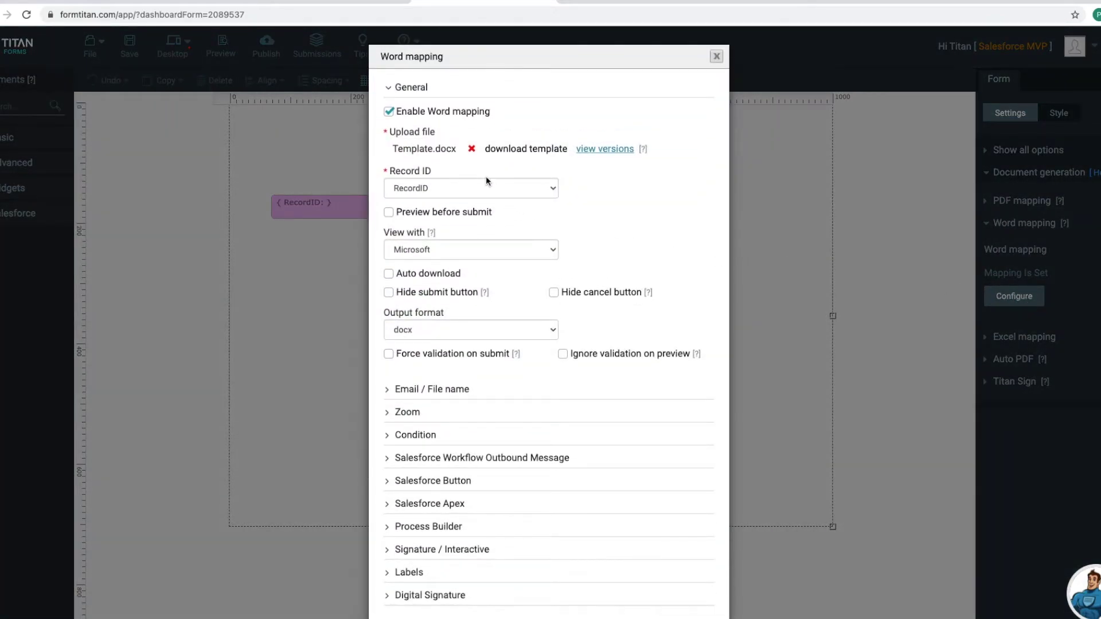
{"action": "scroll", "coordinate": [487, 339], "scroll_direction": "down", "scroll_amount": 1}
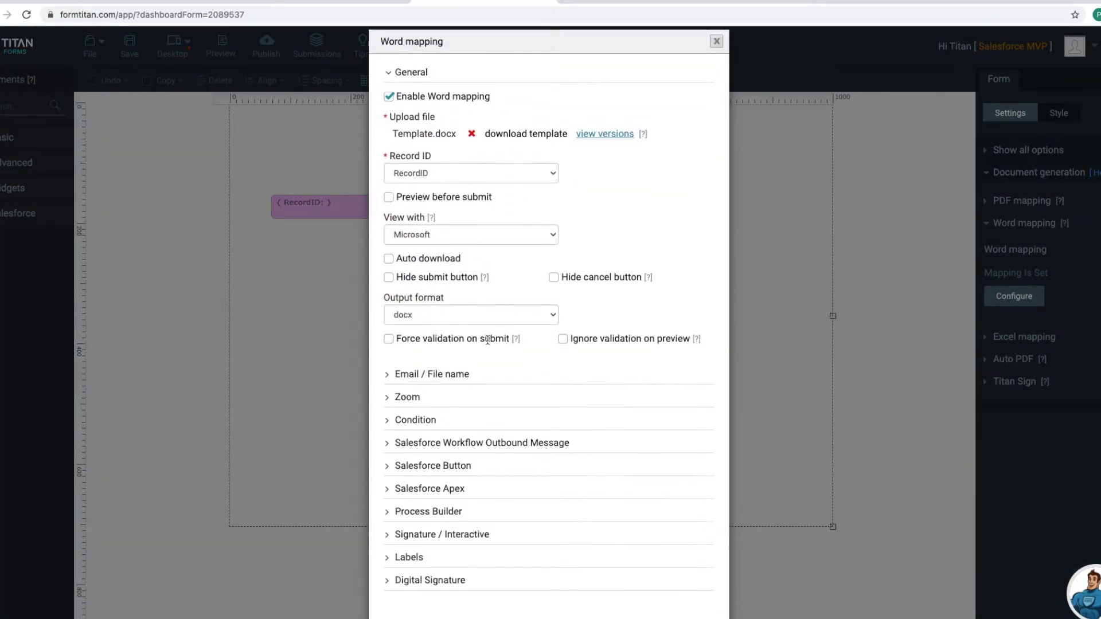
{"action": "scroll", "coordinate": [489, 341], "scroll_direction": "down", "scroll_amount": 2}
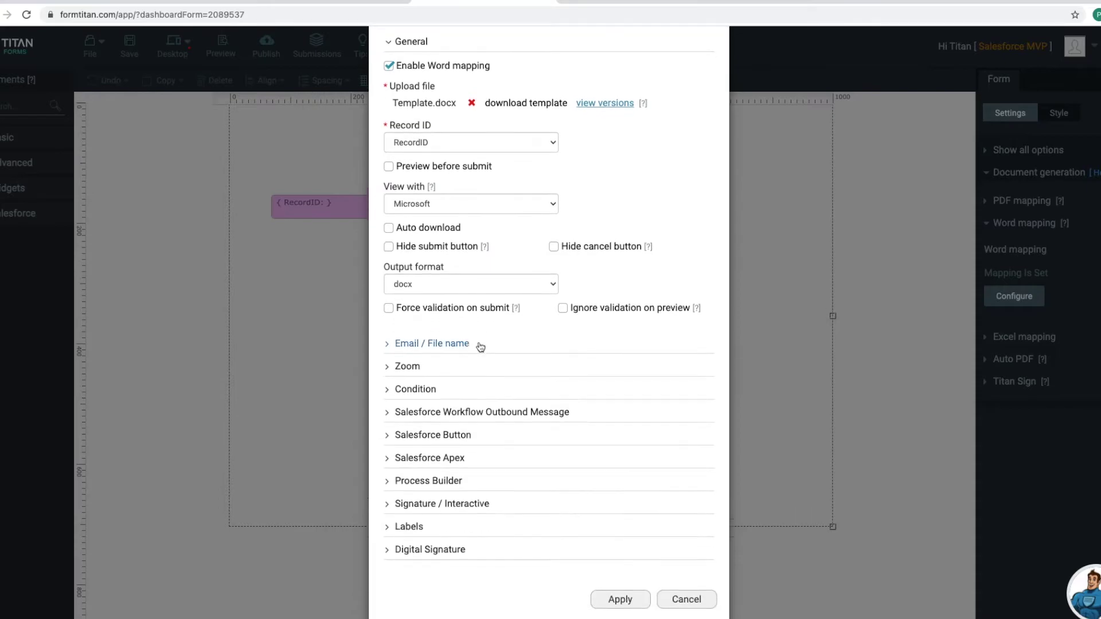
{"action": "left_click", "coordinate": [452, 426]}
{"action": "left_click", "coordinate": [408, 454]}
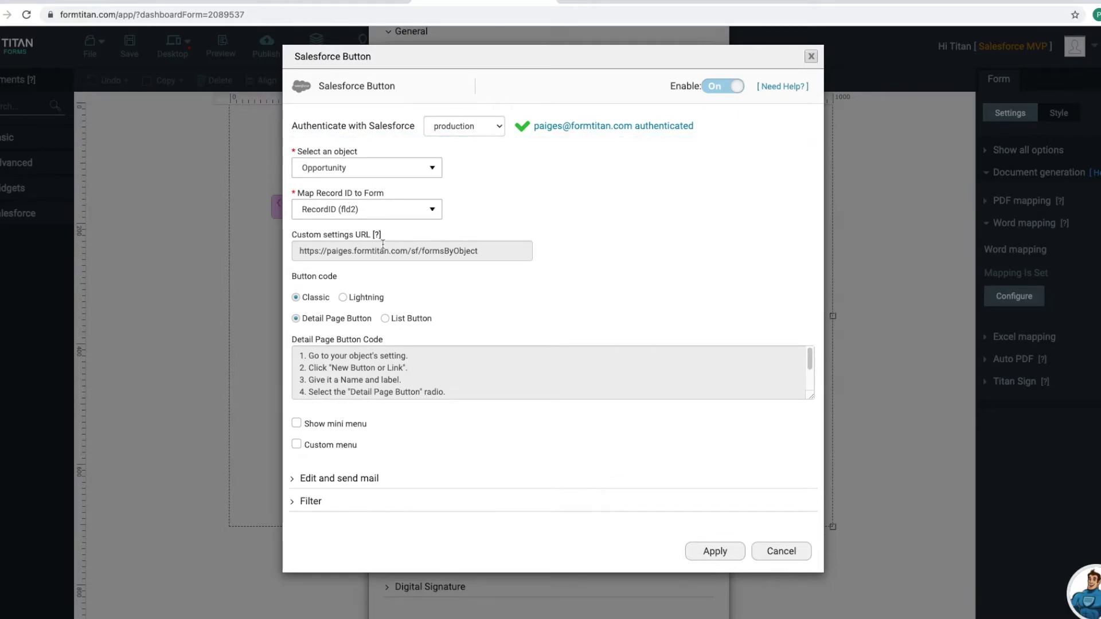
{"action": "left_click", "coordinate": [344, 297]}
{"action": "left_click", "coordinate": [296, 297]}
{"action": "left_click", "coordinate": [343, 298]}
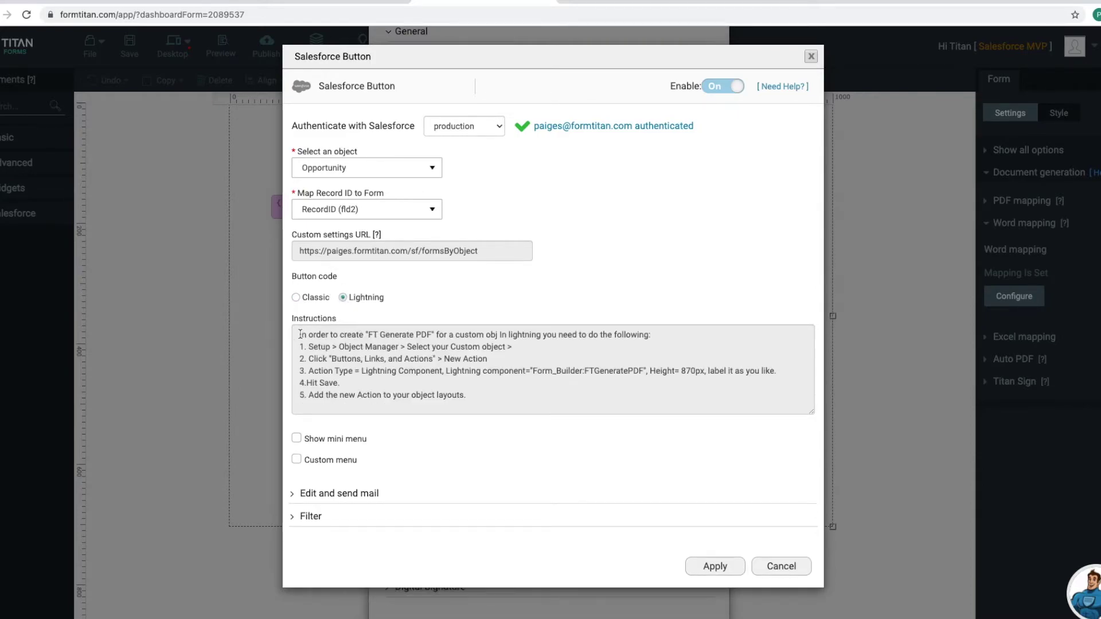
{"action": "left_click_drag", "start_coordinate": [300, 333], "coordinate": [506, 404]}
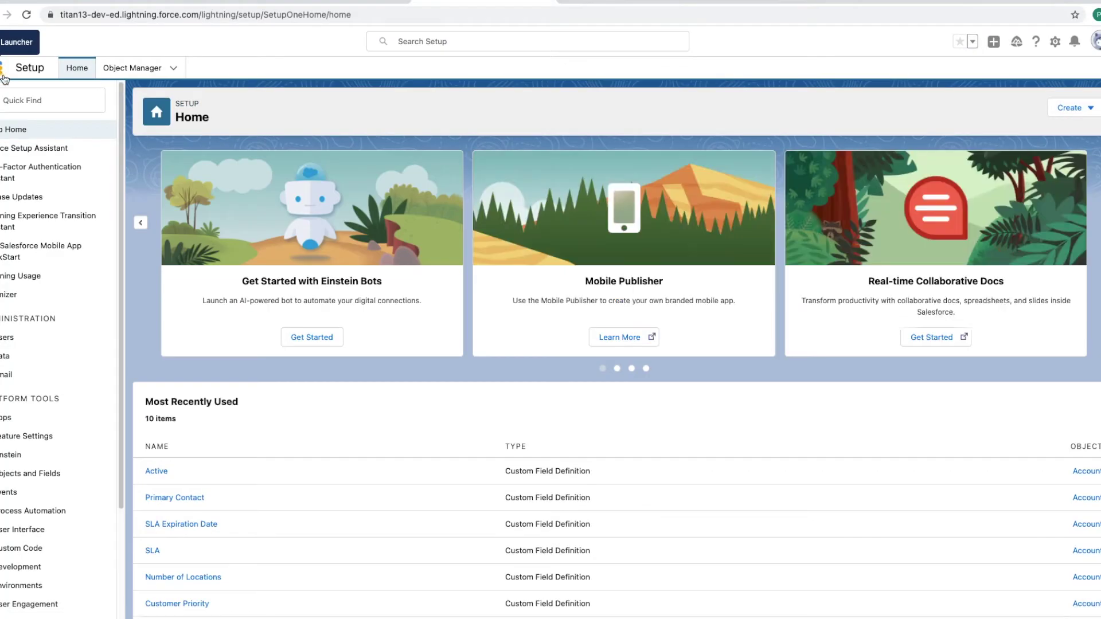
Step: Filter Setup's Quick Find with 'appe' and go to the AppExchange Marketplace search box
{"action": "left_click", "coordinate": [40, 104]}
{"action": "type", "text": "a"}
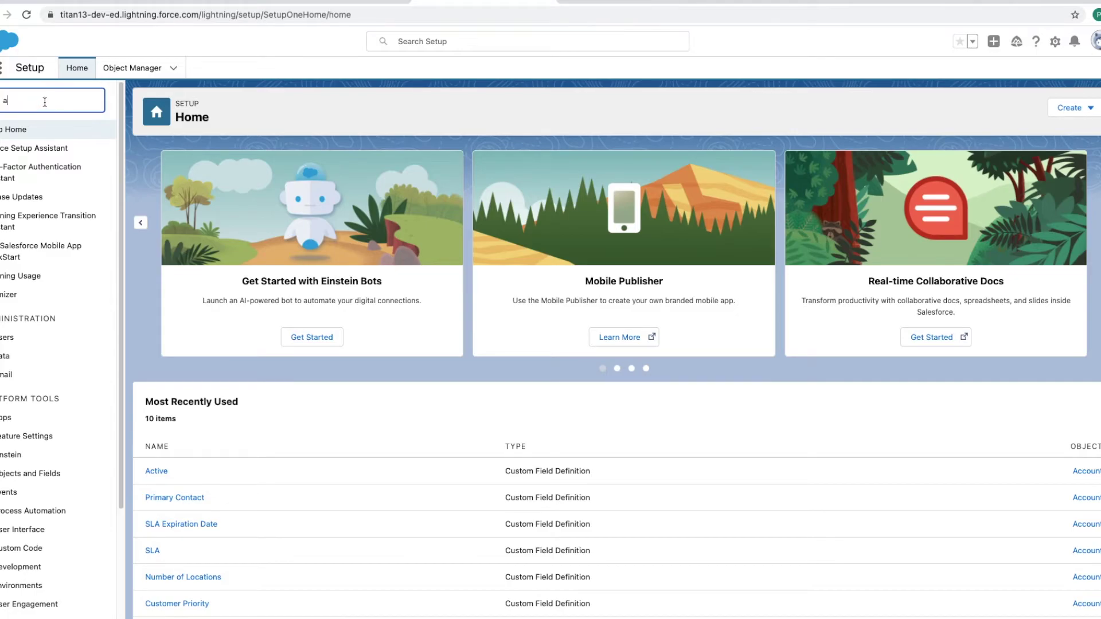
{"action": "type", "text": "pp"}
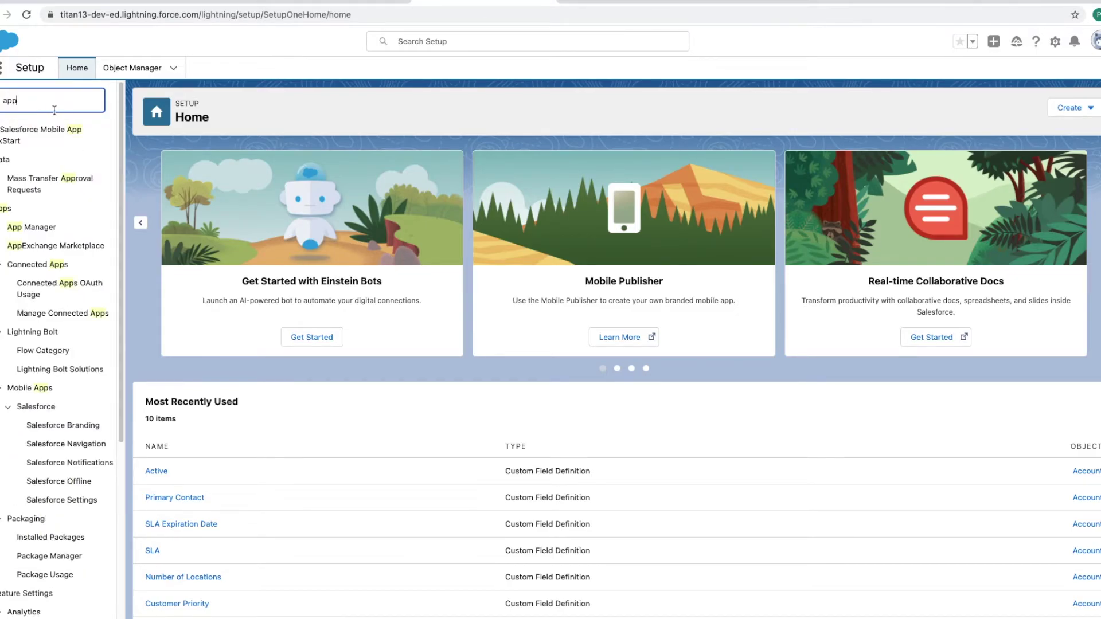
{"action": "type", "text": "e"}
{"action": "left_click", "coordinate": [66, 152]}
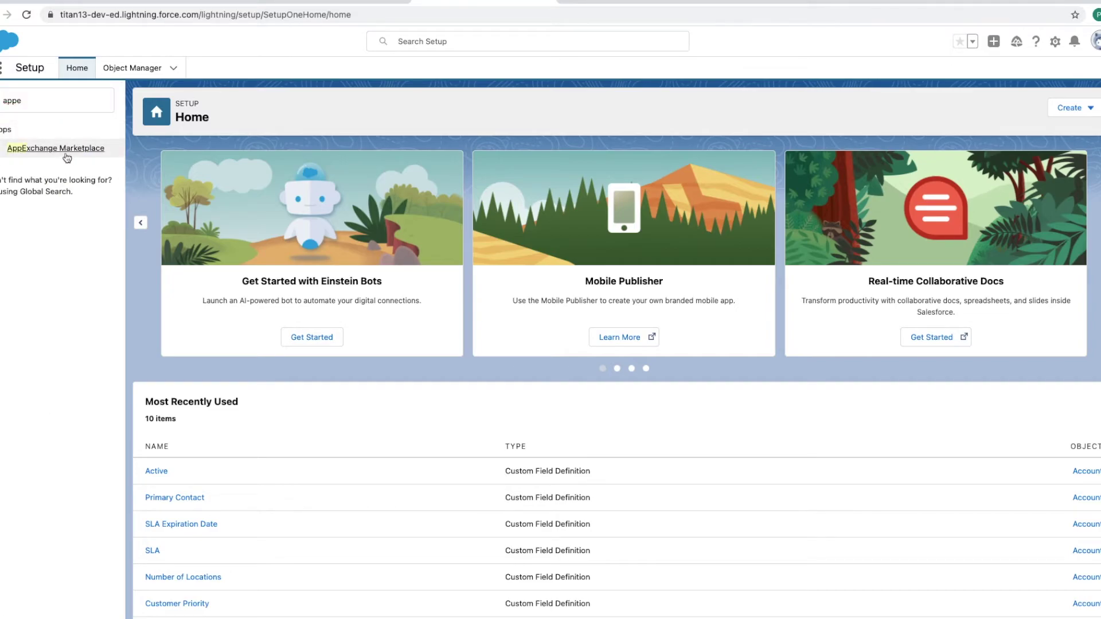
{"action": "left_click", "coordinate": [59, 149]}
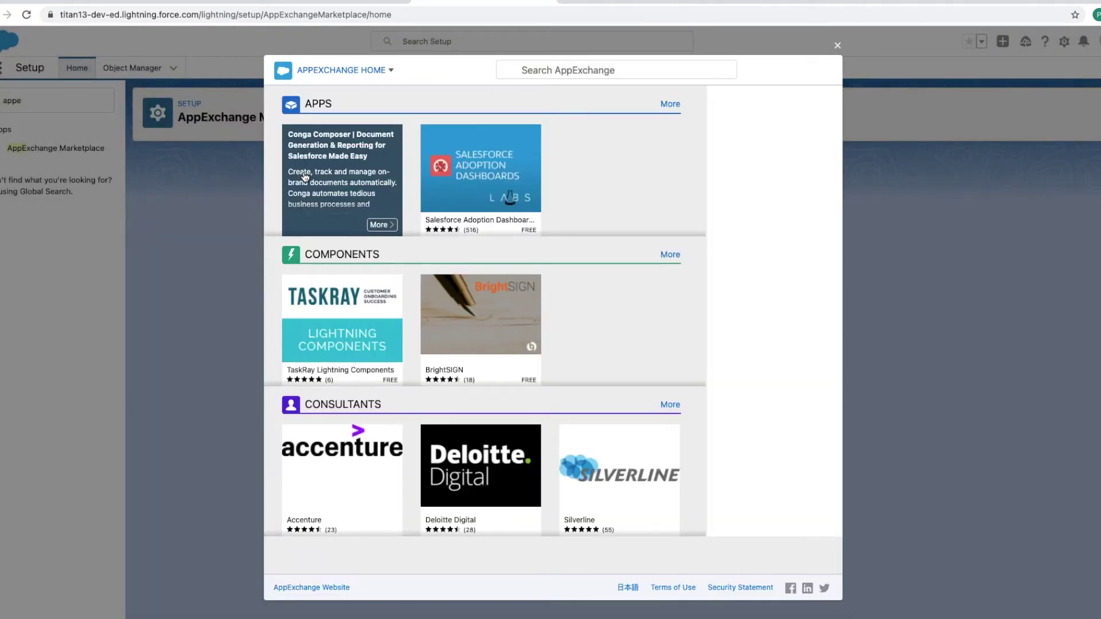
{"action": "left_click", "coordinate": [548, 70]}
Step: Search AppExchange for formtitan, open the Titan listing, and choose Get It Now for this org
{"action": "type", "text": "formtitan"}
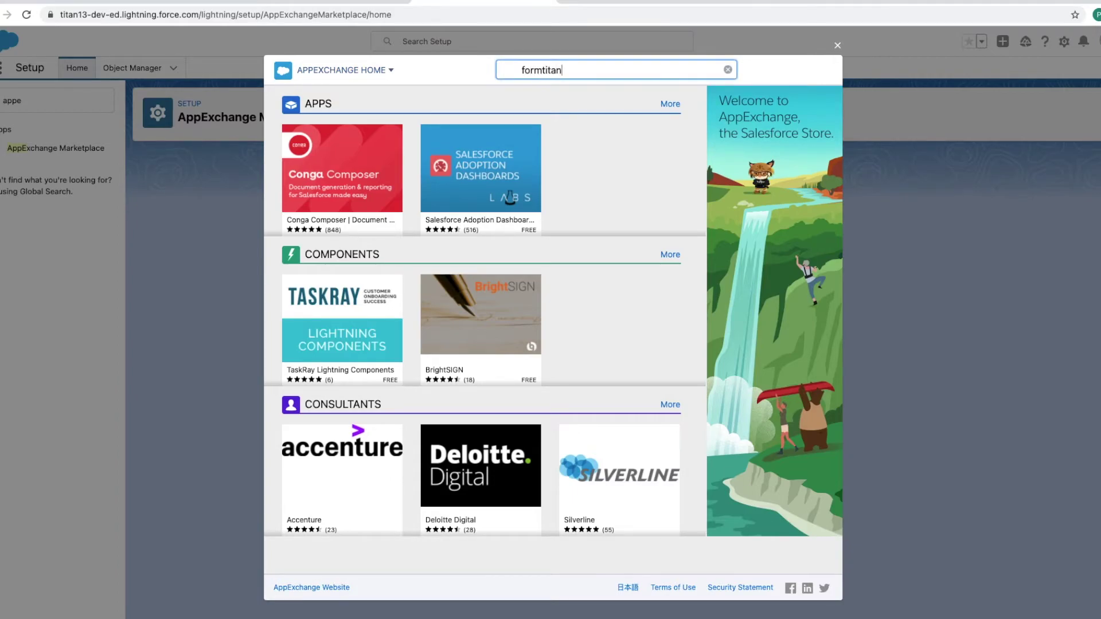
{"action": "key", "text": "Return"}
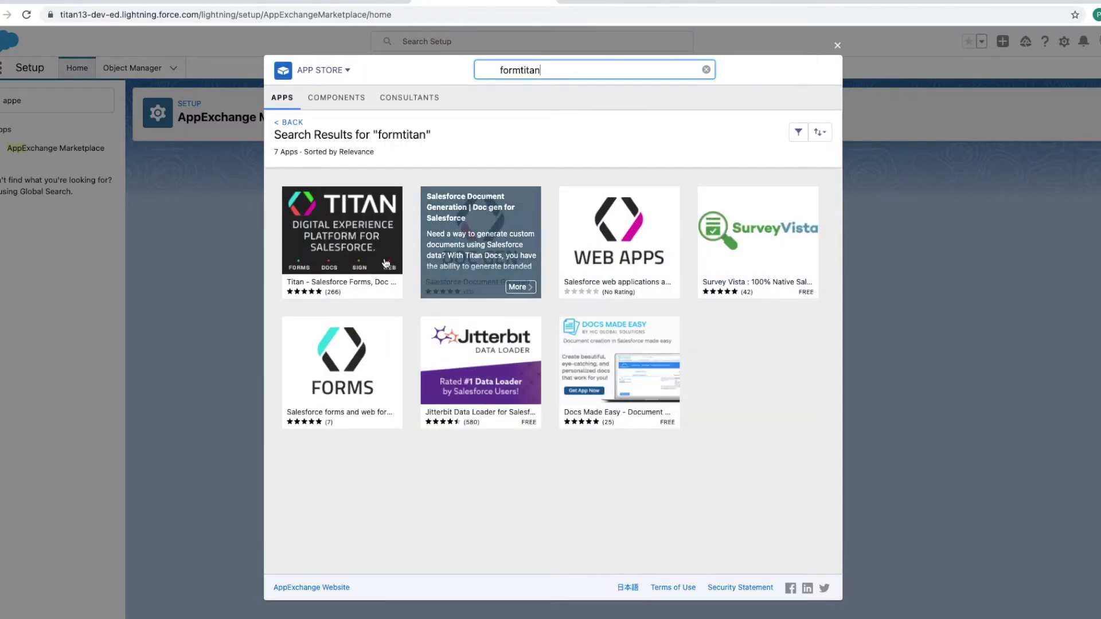
{"action": "left_click", "coordinate": [383, 291]}
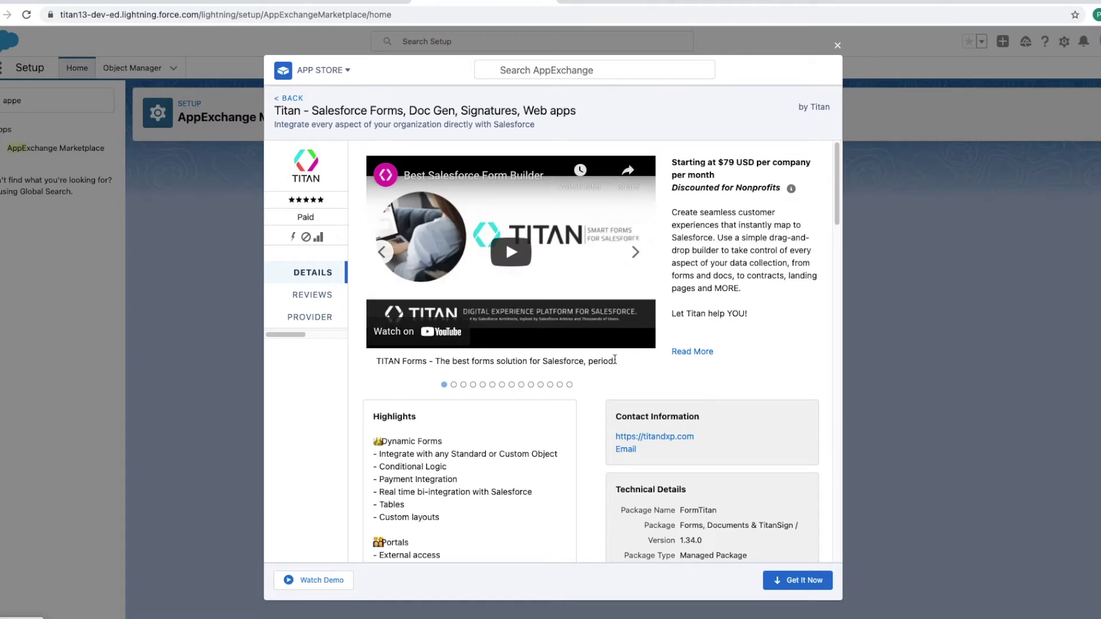
{"action": "scroll", "coordinate": [611, 417], "scroll_direction": "down", "scroll_amount": 1}
{"action": "scroll", "coordinate": [611, 417], "scroll_direction": "down", "scroll_amount": 10}
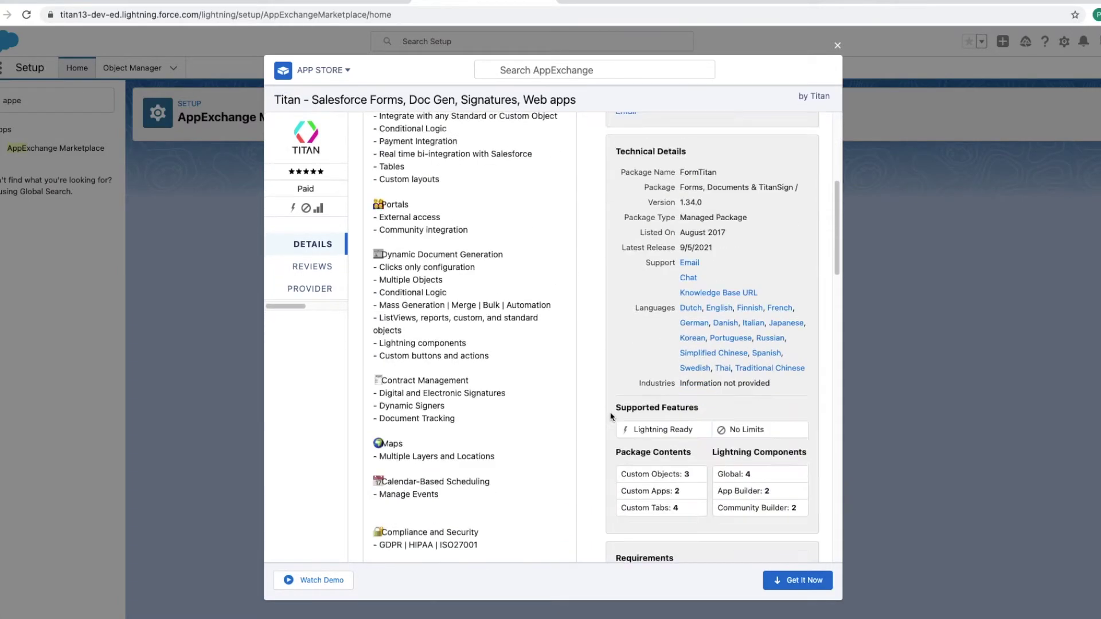
{"action": "left_click", "coordinate": [800, 580]}
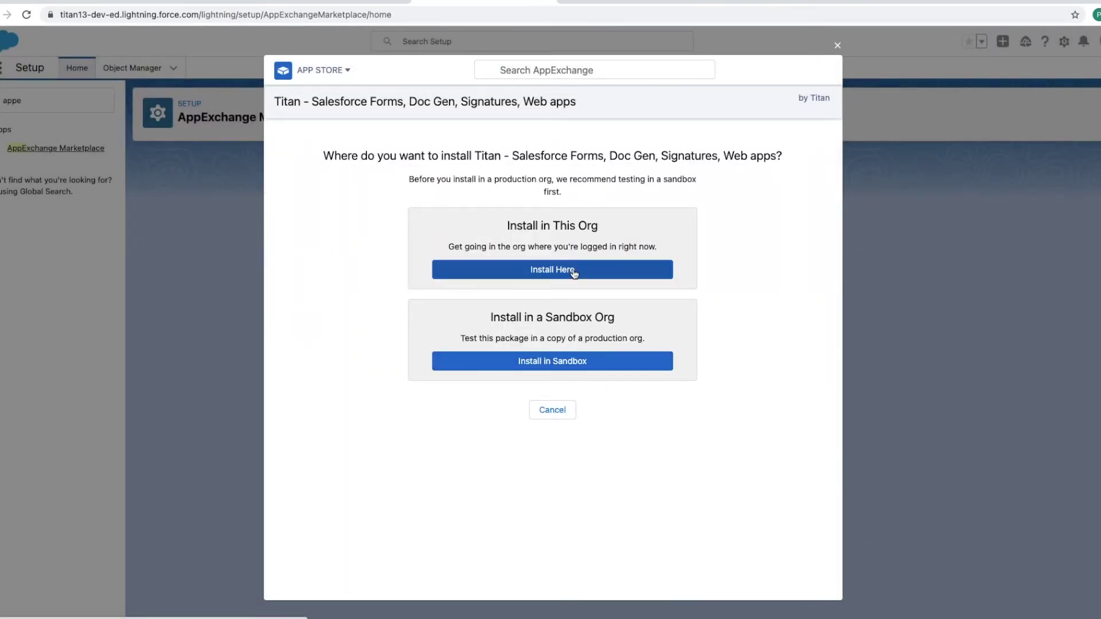
{"action": "left_click", "coordinate": [577, 270]}
Step: Fill in the requester's first name, last name and company name on the install form
{"action": "scroll", "coordinate": [557, 325], "scroll_direction": "down", "scroll_amount": 3}
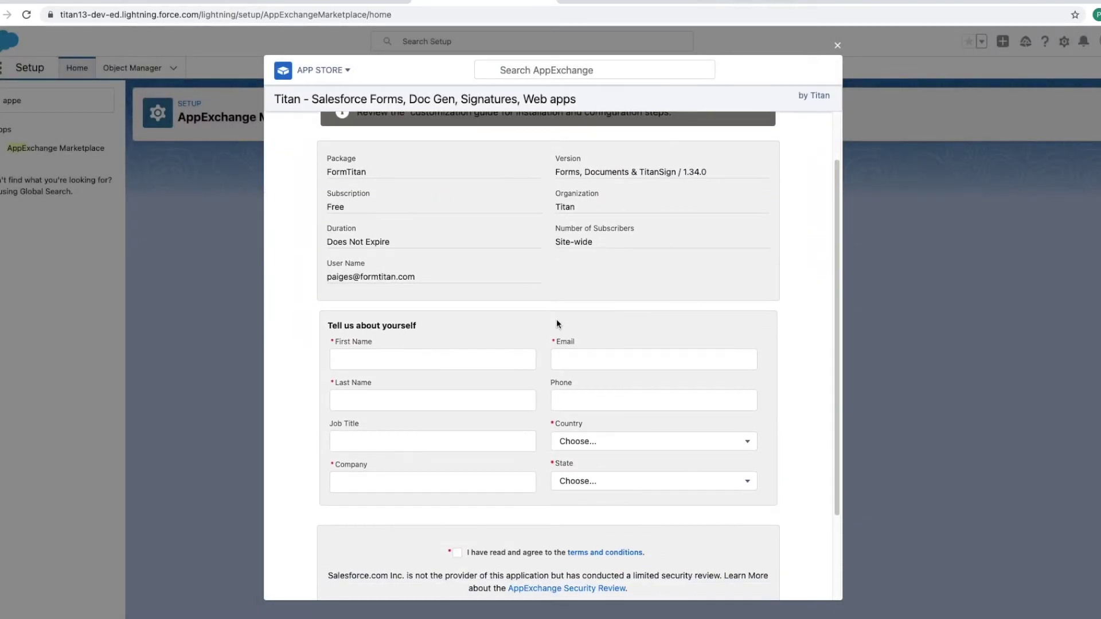
{"action": "left_click", "coordinate": [431, 336]}
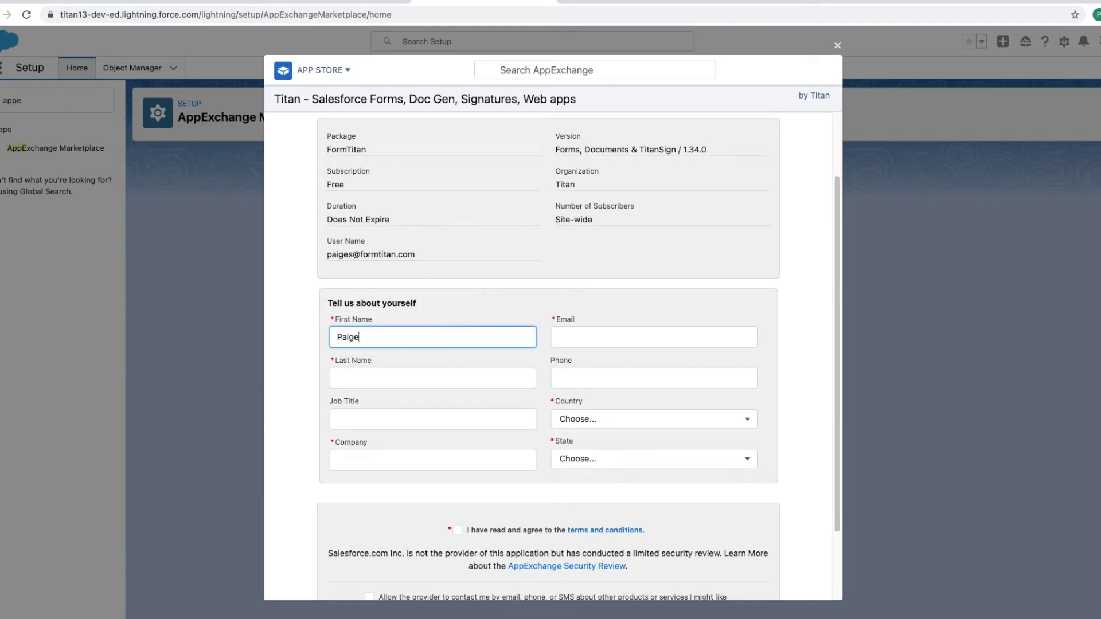
{"action": "key", "text": "Tab"}
{"action": "key", "text": "Tab"}
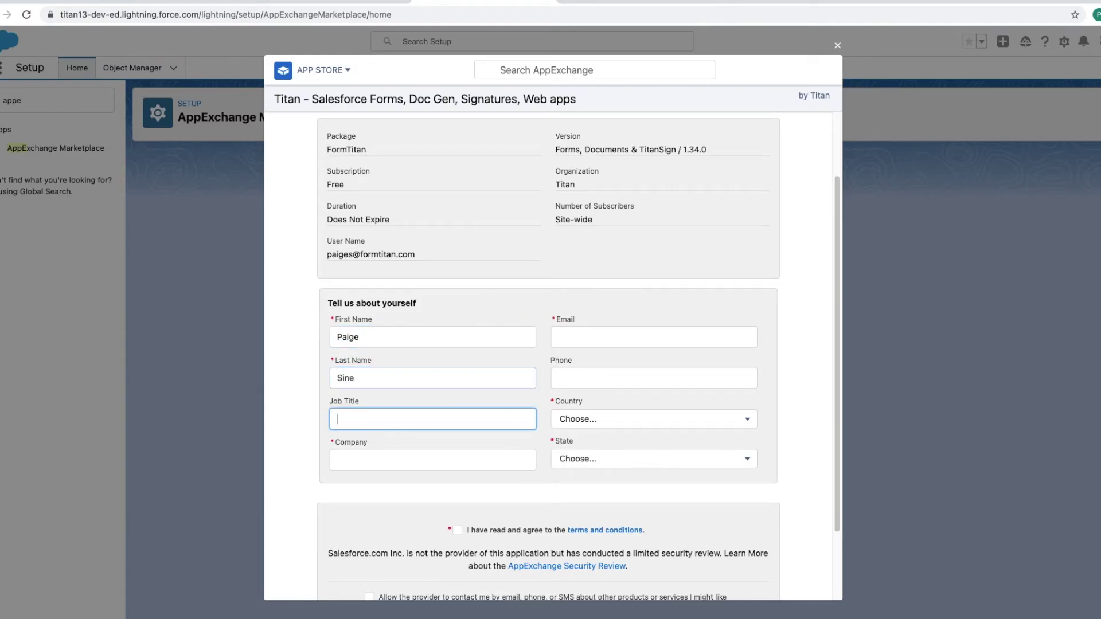
{"action": "key", "text": "Tab"}
{"action": "key", "text": "Tab"}
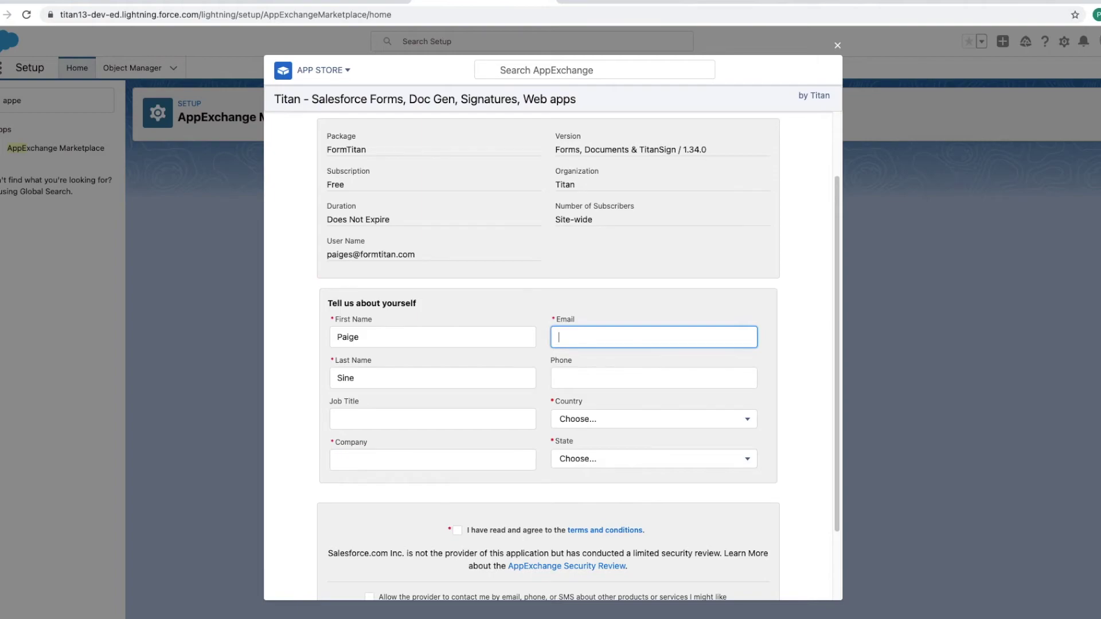
{"action": "left_click", "coordinate": [405, 460]}
{"action": "type", "text": "Form Titan"}
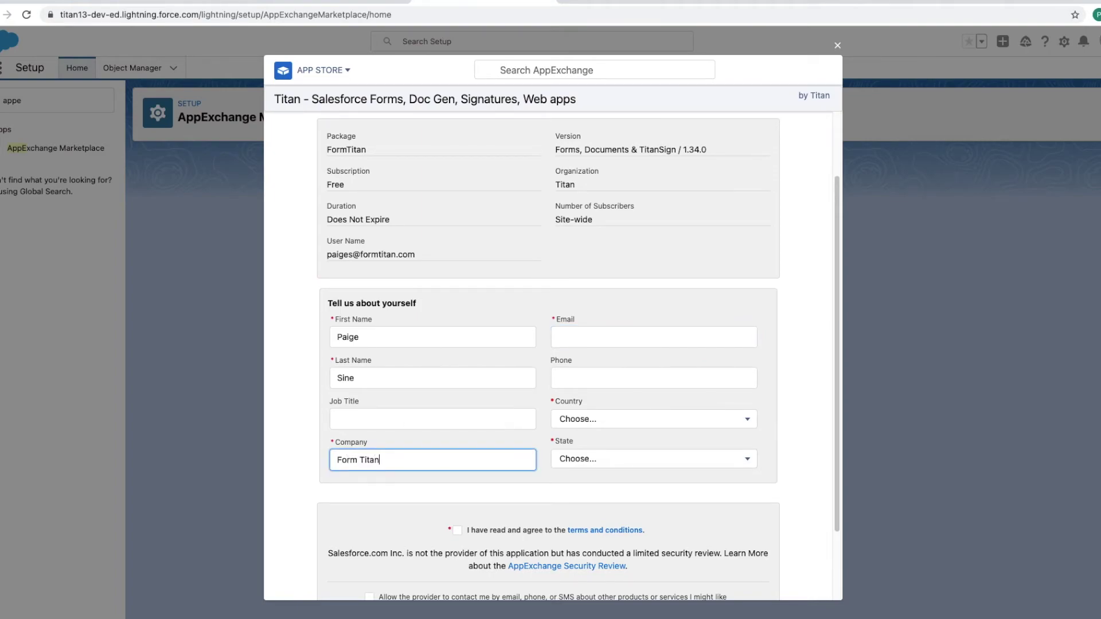
{"action": "key", "text": "Tab"}
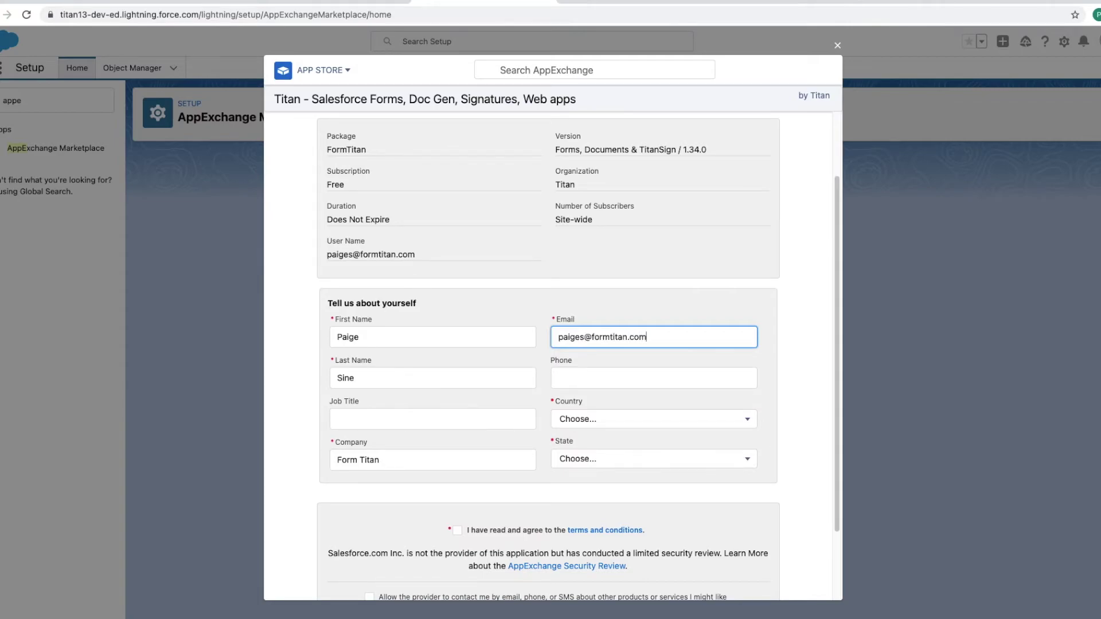
{"action": "key", "text": "Tab"}
{"action": "key", "text": "Tab"}
Step: Set the country to United States and the state to Georgia
{"action": "key", "text": "u"}
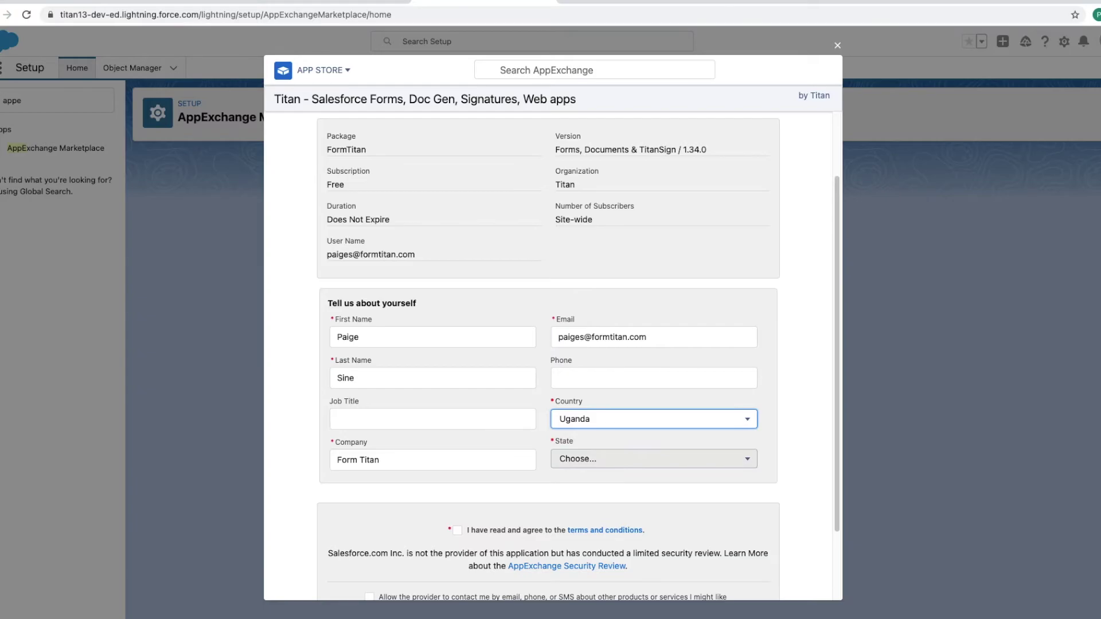
{"action": "left_click", "coordinate": [570, 418]}
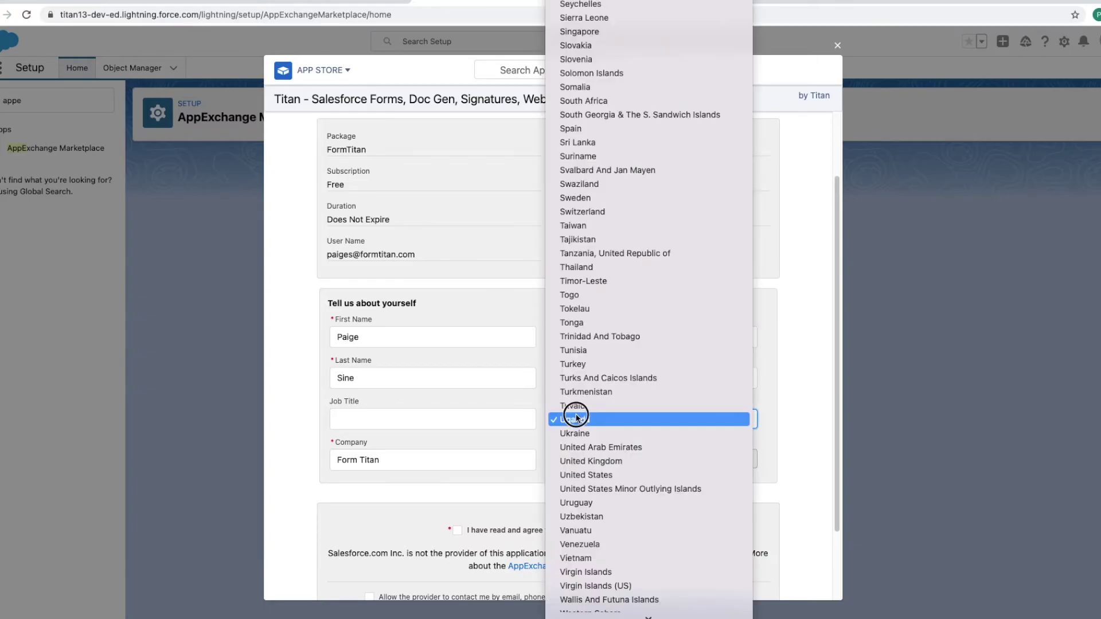
{"action": "left_click", "coordinate": [589, 471]}
{"action": "left_click", "coordinate": [592, 456]}
{"action": "scroll", "coordinate": [651, 573], "scroll_direction": "down", "scroll_amount": 1}
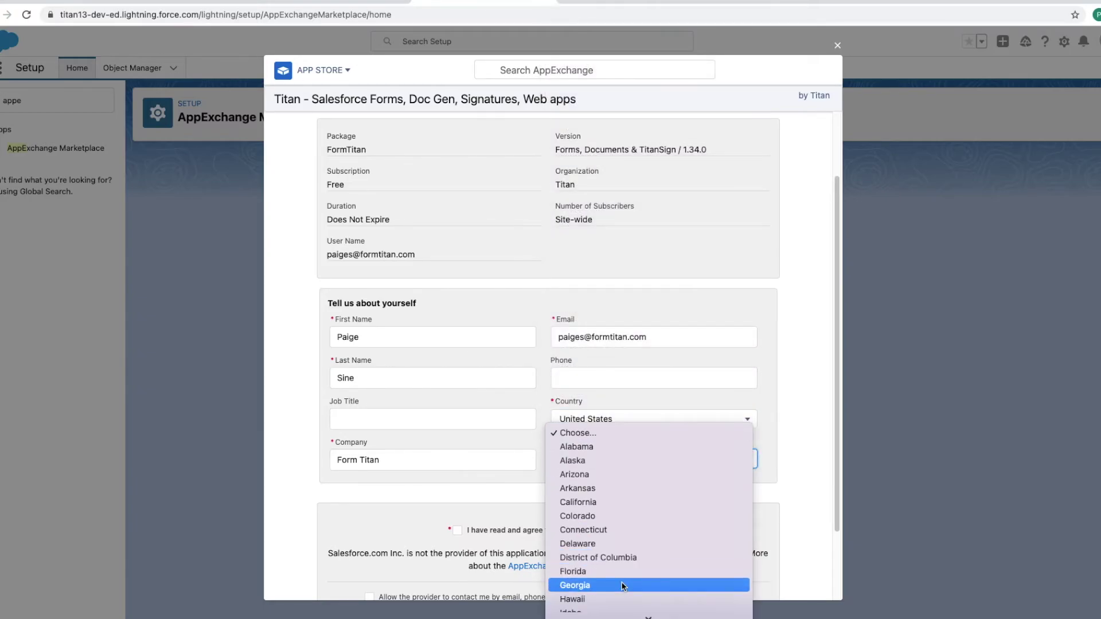
{"action": "key", "text": "Escape"}
{"action": "key", "text": "g"}
{"action": "scroll", "coordinate": [543, 499], "scroll_direction": "down", "scroll_amount": 3}
Step: Accept the terms, confirm the install, and choose Install for All Users
{"action": "left_click", "coordinate": [454, 458]}
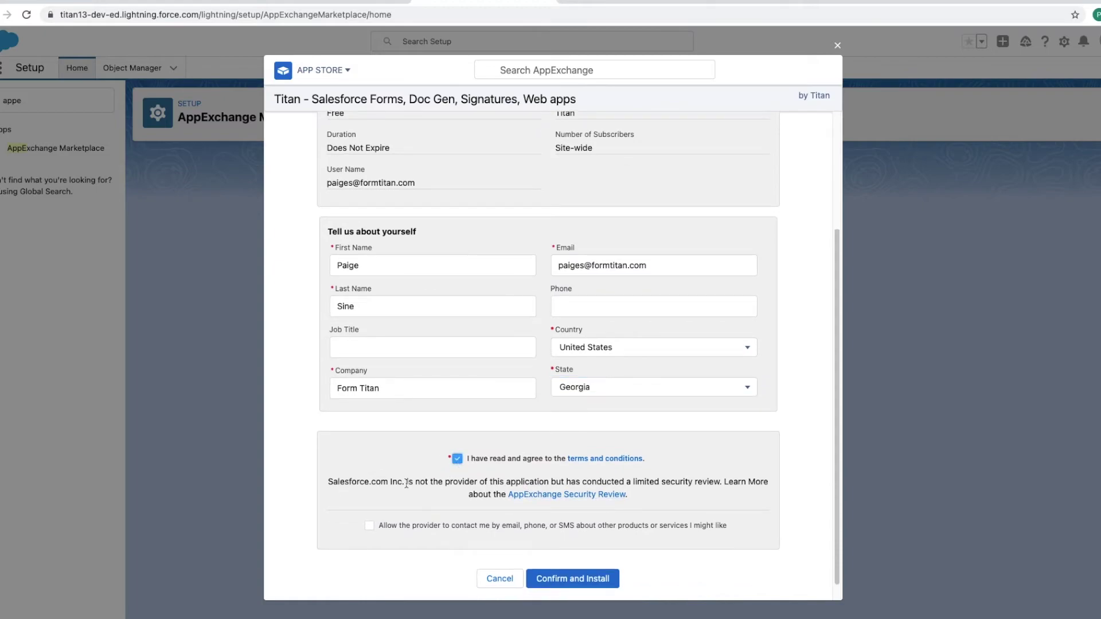
{"action": "scroll", "coordinate": [398, 498], "scroll_direction": "down", "scroll_amount": 1}
{"action": "left_click", "coordinate": [545, 559]}
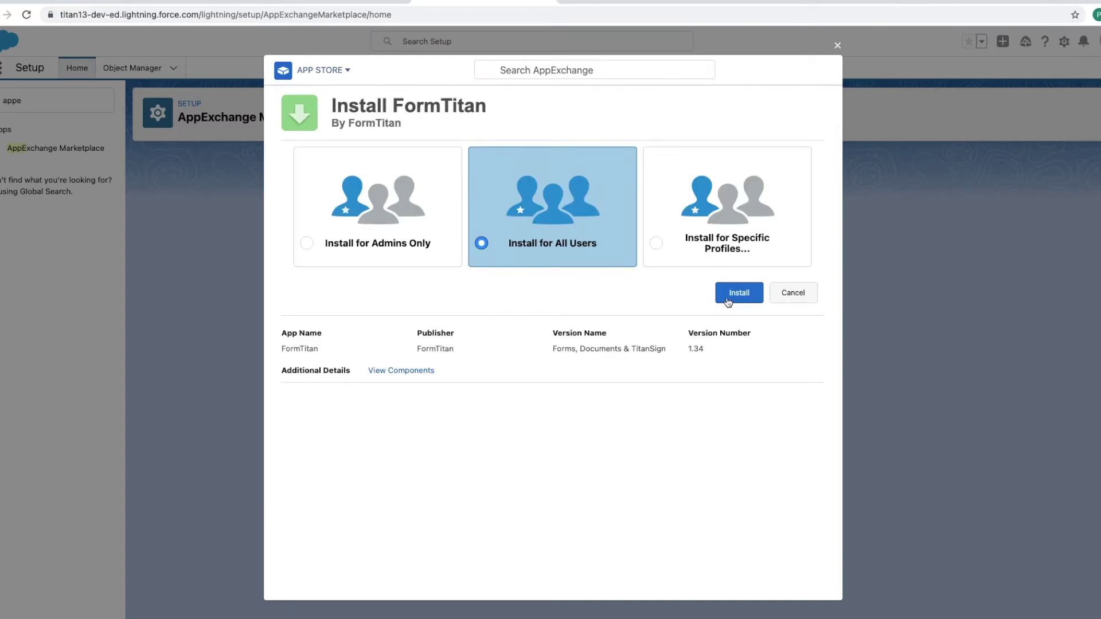
{"action": "left_click", "coordinate": [727, 299]}
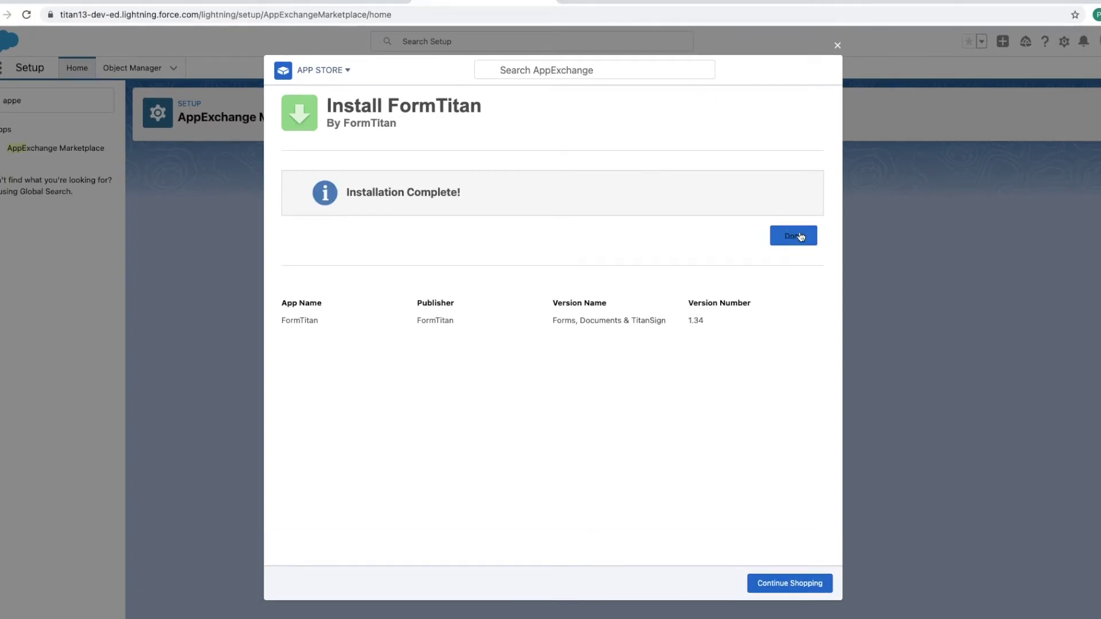
Step: Dismiss Installation Complete with Done, close the AppExchange window, and return to Salesforce Setup
{"action": "left_click", "coordinate": [799, 235]}
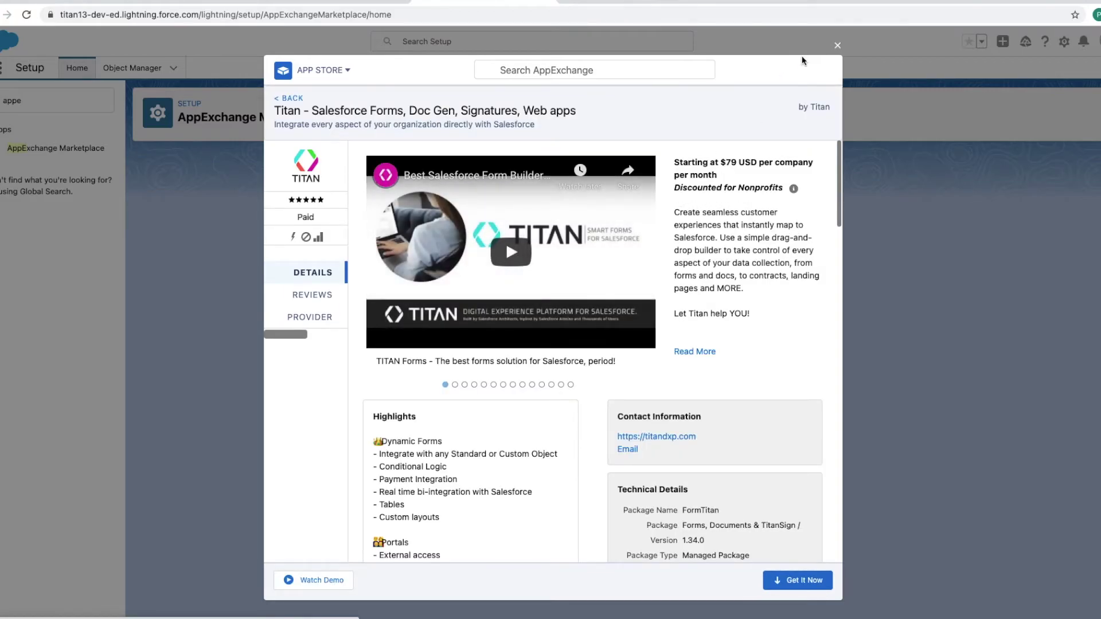
{"action": "left_click", "coordinate": [837, 46]}
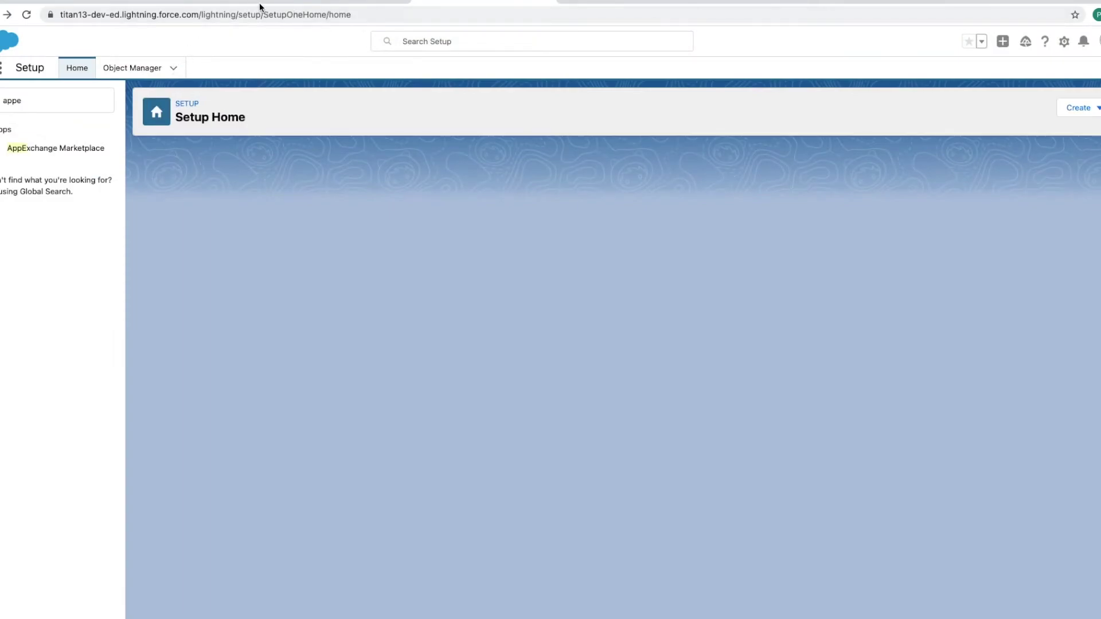
{"action": "left_click", "coordinate": [590, 3]}
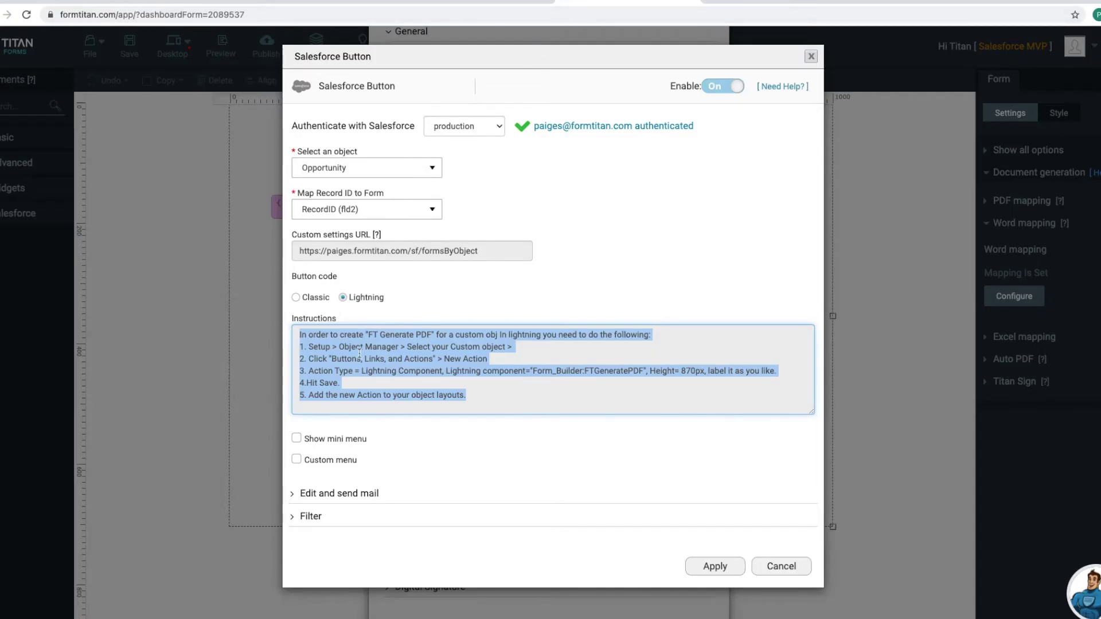
{"action": "left_click", "coordinate": [323, 349]}
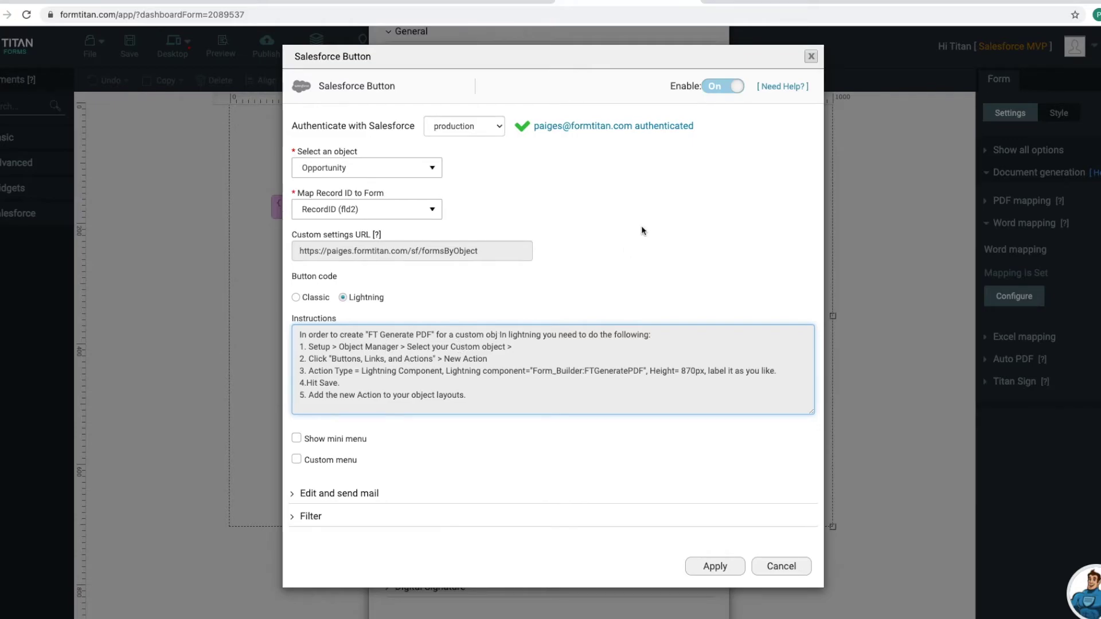
{"action": "left_click", "coordinate": [518, 2]}
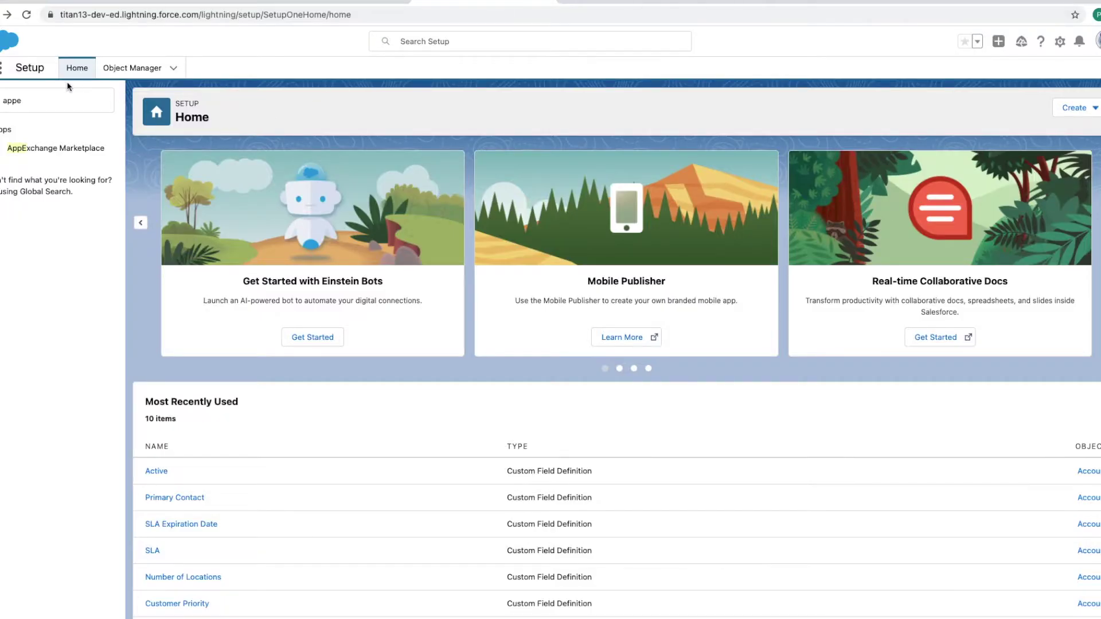
Step: In Object Manager, open Opportunity's Buttons, Links, and Actions and start a New Action
{"action": "left_click", "coordinate": [122, 68]}
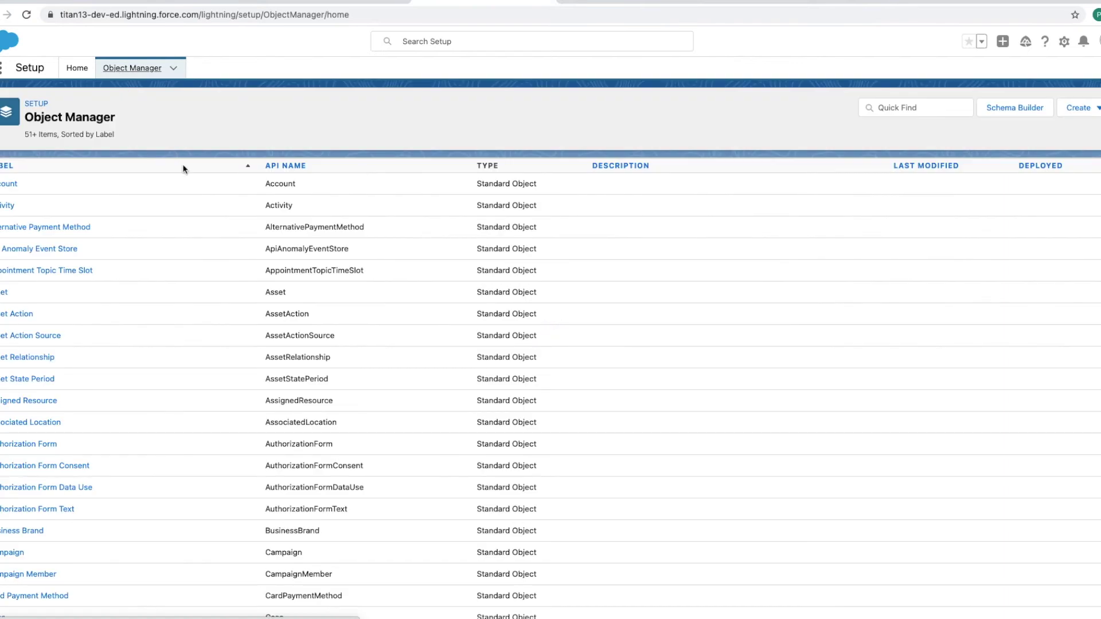
{"action": "scroll", "coordinate": [134, 504], "scroll_direction": "down", "scroll_amount": 6}
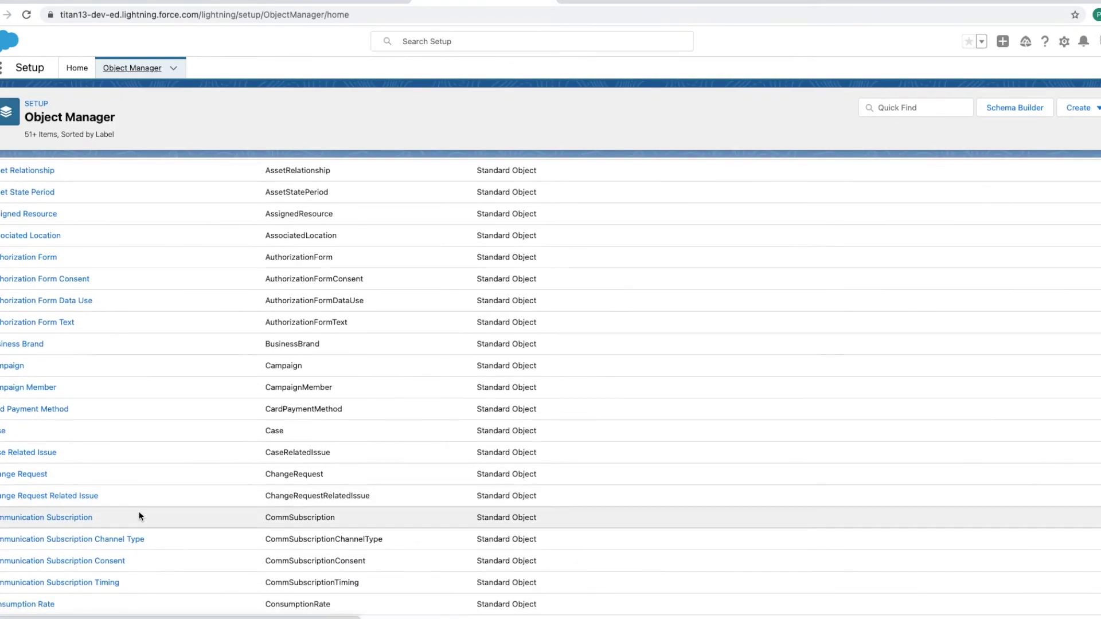
{"action": "scroll", "coordinate": [139, 517], "scroll_direction": "down", "scroll_amount": 10}
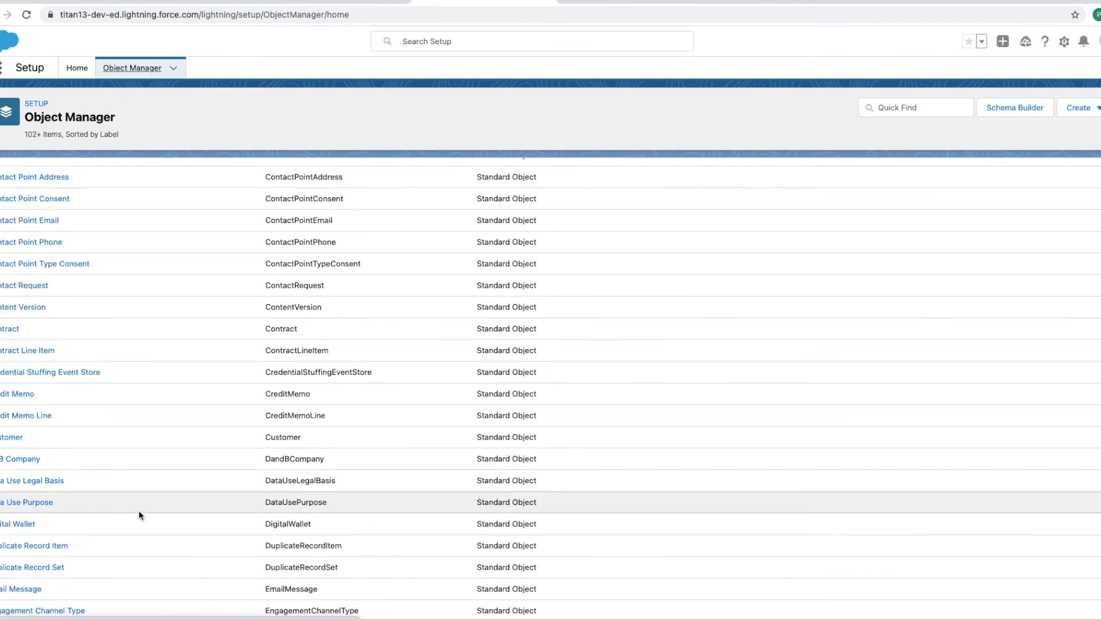
{"action": "scroll", "coordinate": [135, 508], "scroll_direction": "down", "scroll_amount": 15}
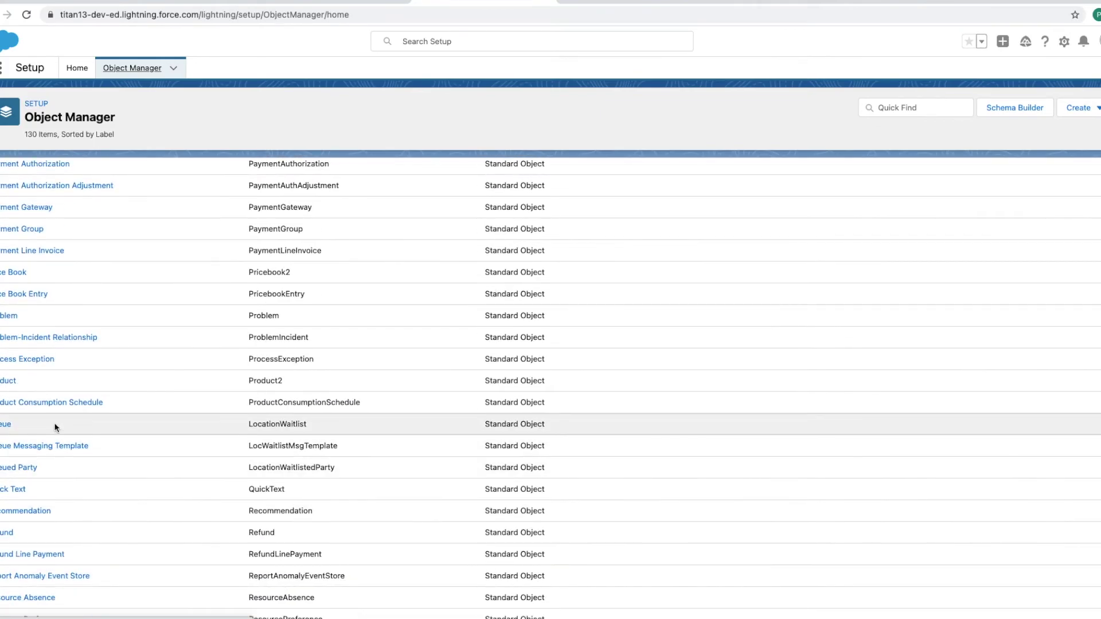
{"action": "scroll", "coordinate": [64, 466], "scroll_direction": "down", "scroll_amount": 2}
{"action": "scroll", "coordinate": [64, 464], "scroll_direction": "up", "scroll_amount": 5}
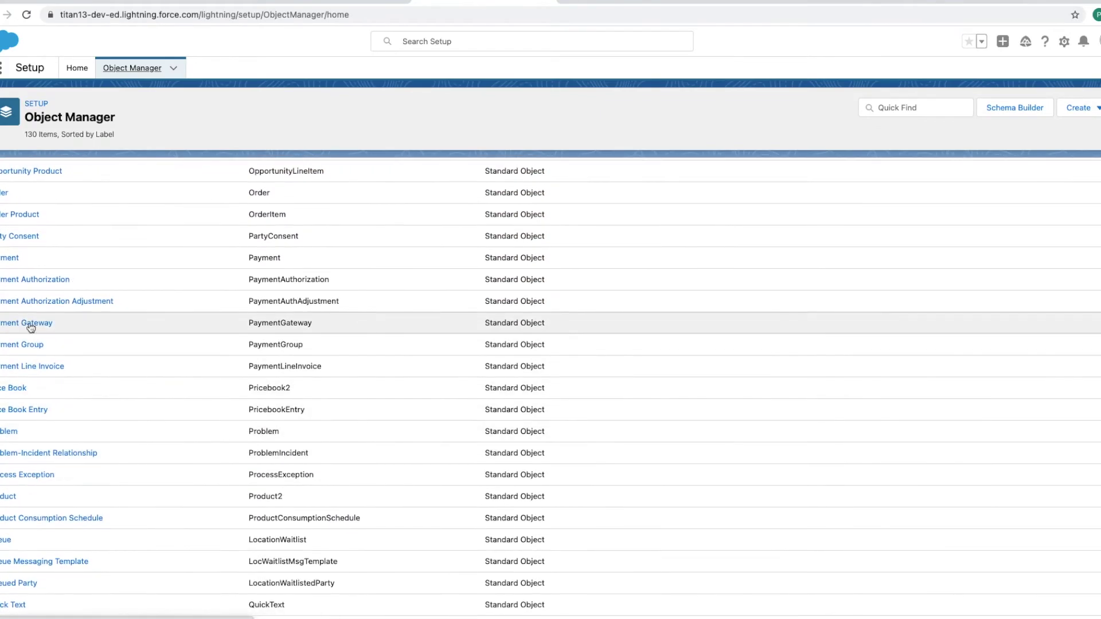
{"action": "scroll", "coordinate": [22, 255], "scroll_direction": "up", "scroll_amount": 1}
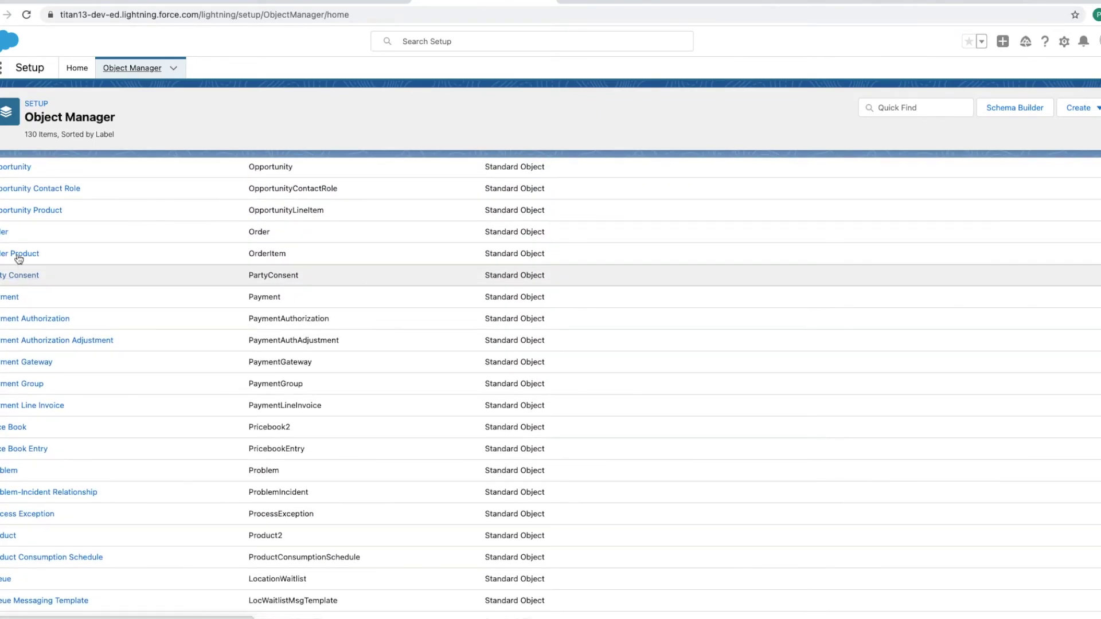
{"action": "left_click", "coordinate": [20, 169]}
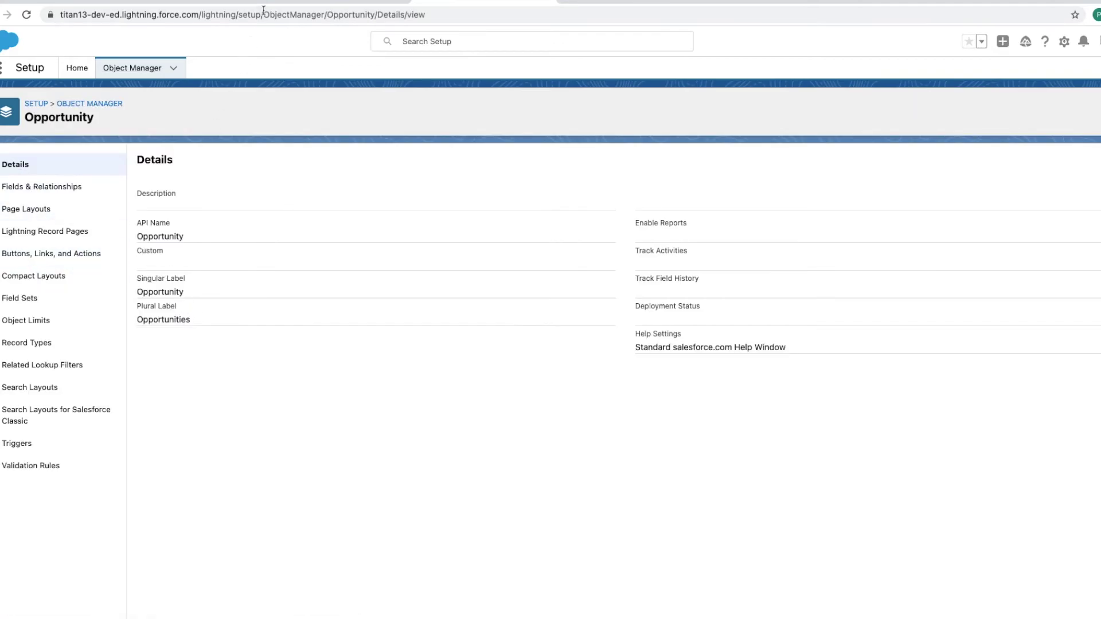
{"action": "left_click", "coordinate": [617, 1]}
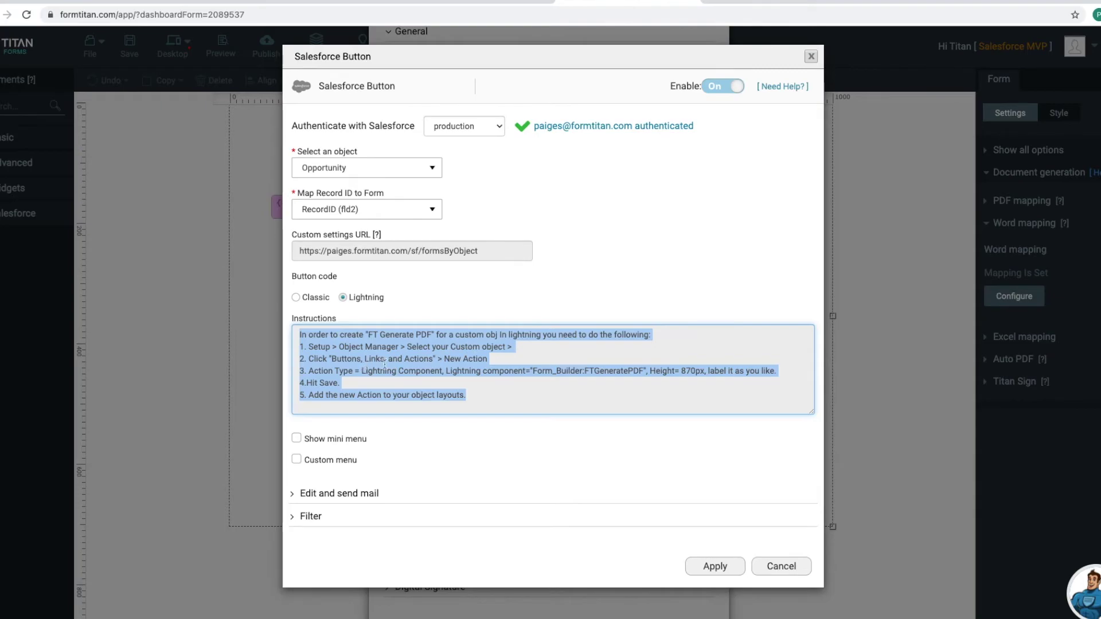
{"action": "left_click", "coordinate": [492, 1]}
{"action": "left_click", "coordinate": [49, 254]}
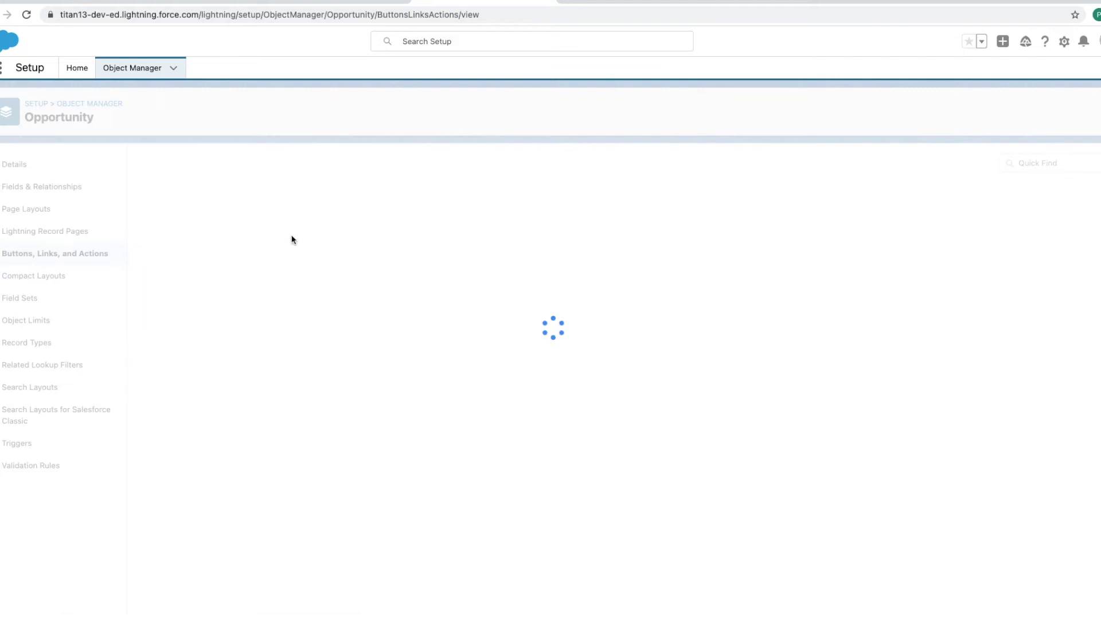
{"action": "left_click", "coordinate": [1001, 162]}
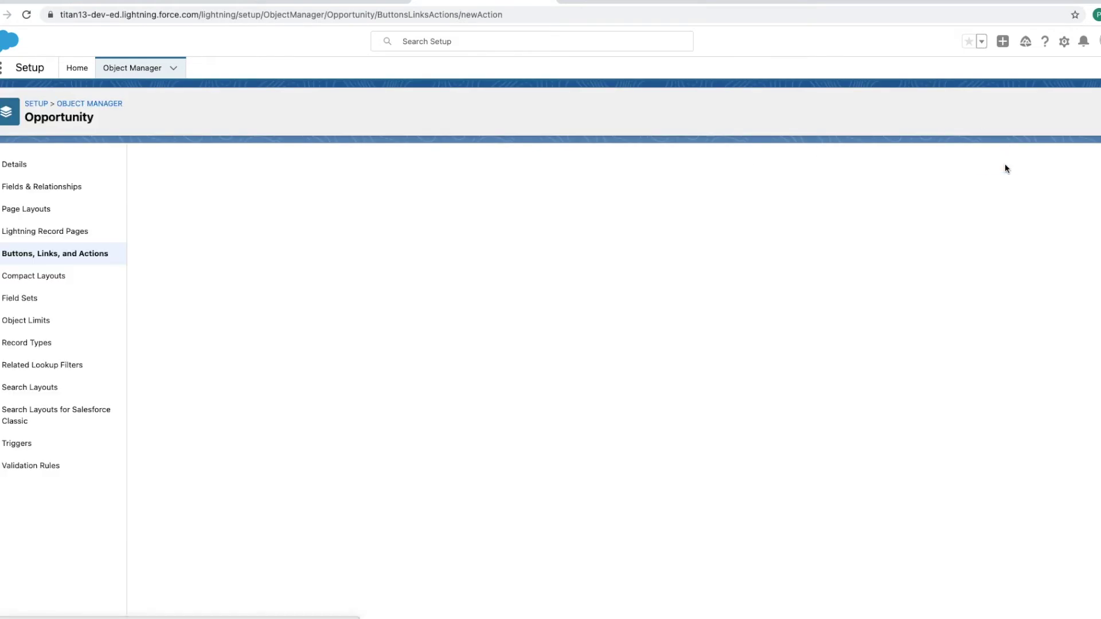
Step: Set the action type to Lightning Component using Form_Builder:FTGeneratePDF
{"action": "left_click", "coordinate": [614, 4]}
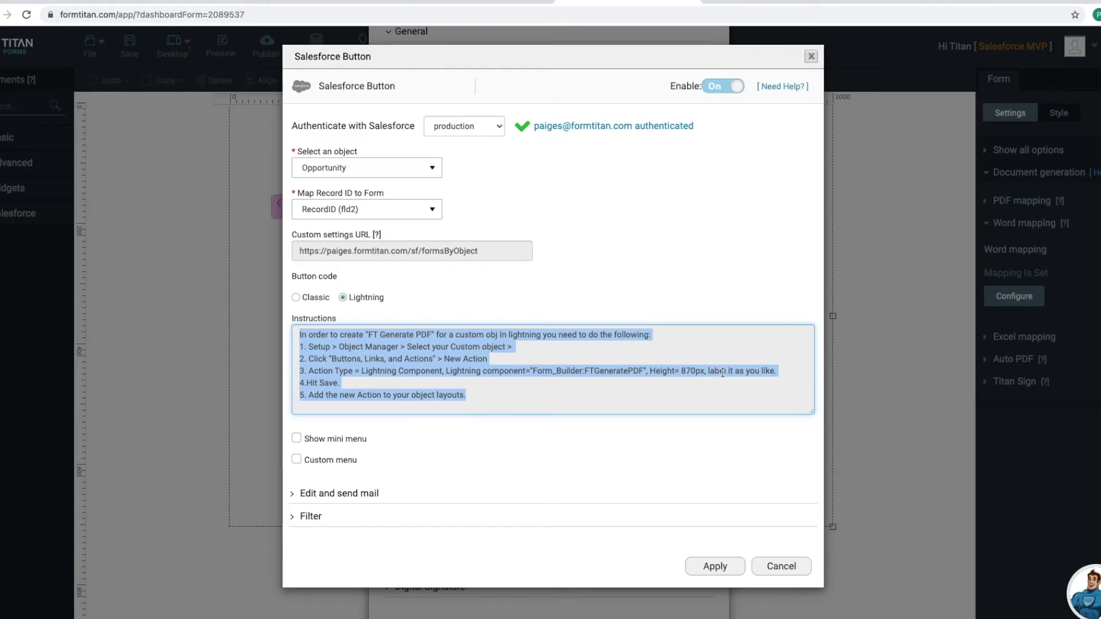
{"action": "left_click", "coordinate": [505, 3]}
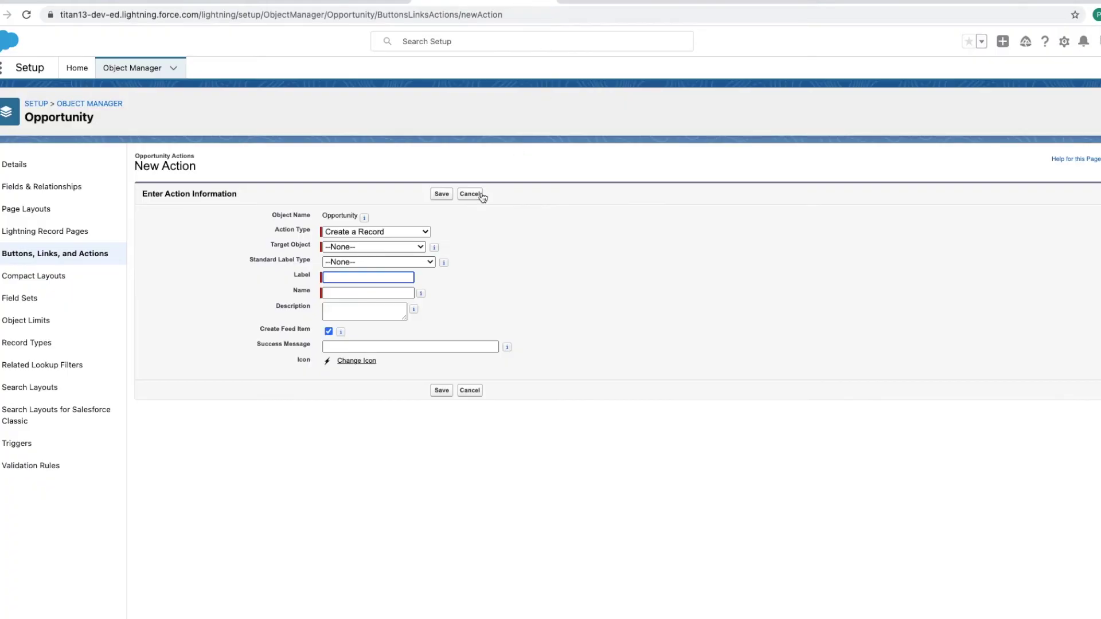
{"action": "left_click", "coordinate": [370, 233]}
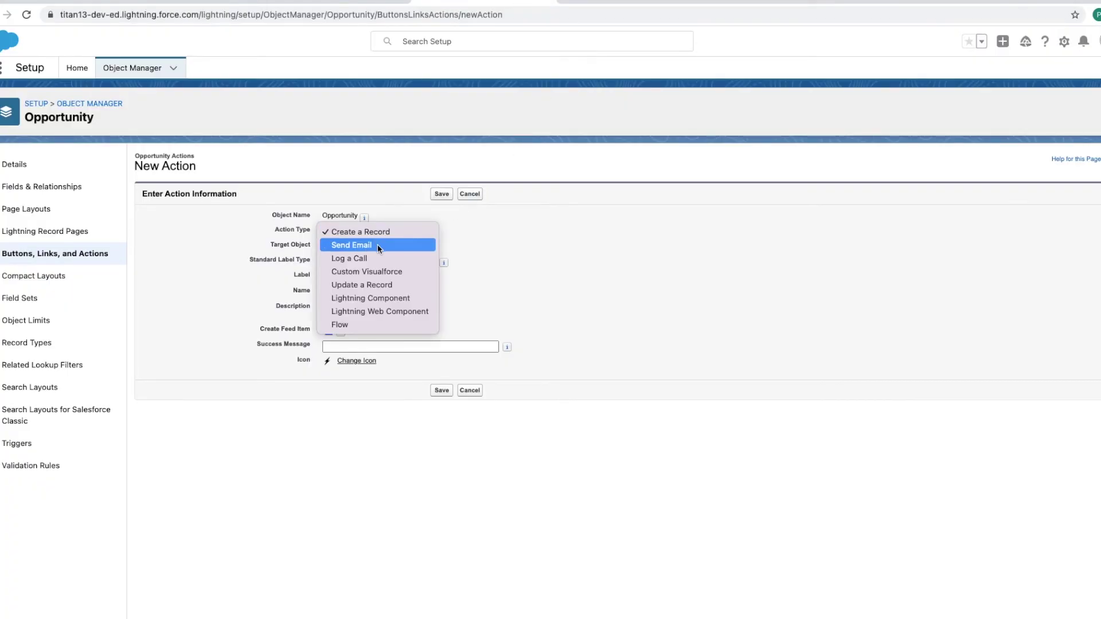
{"action": "left_click", "coordinate": [405, 297]}
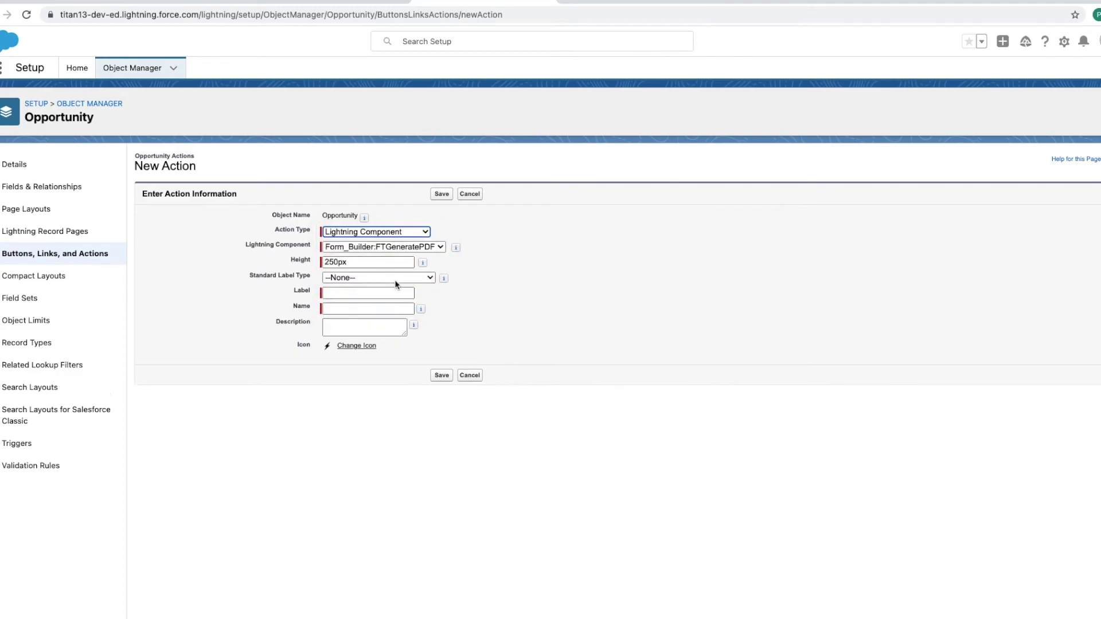
{"action": "left_click", "coordinate": [390, 248]}
{"action": "left_click", "coordinate": [390, 248]}
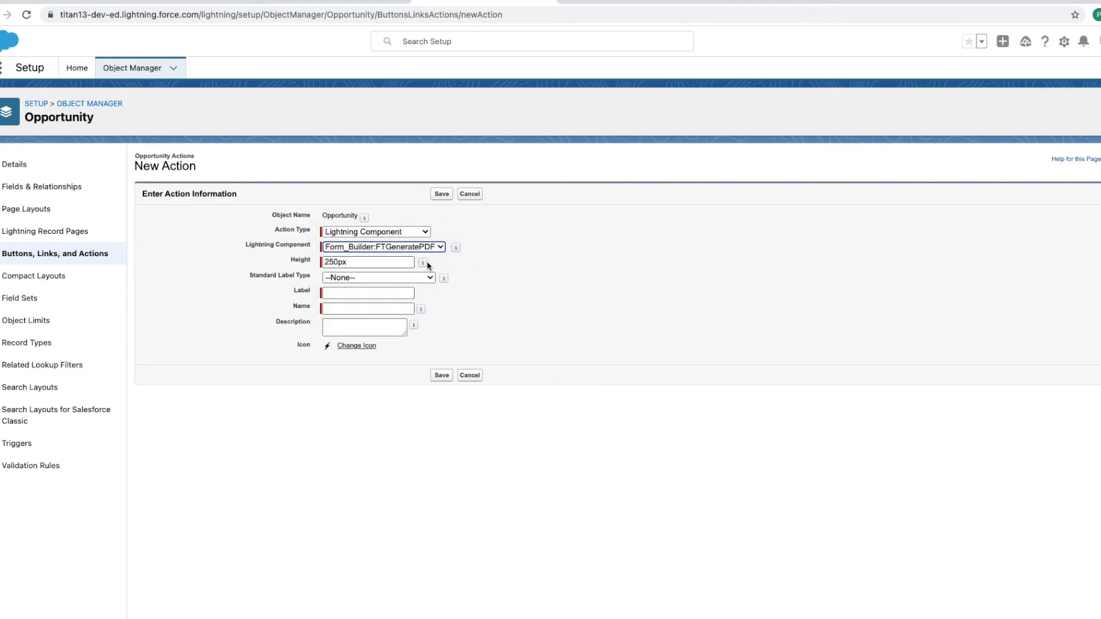
Step: Enter height 870px and label 'Generate FT Documents', letting the Name auto-fill
{"action": "left_click", "coordinate": [339, 261]}
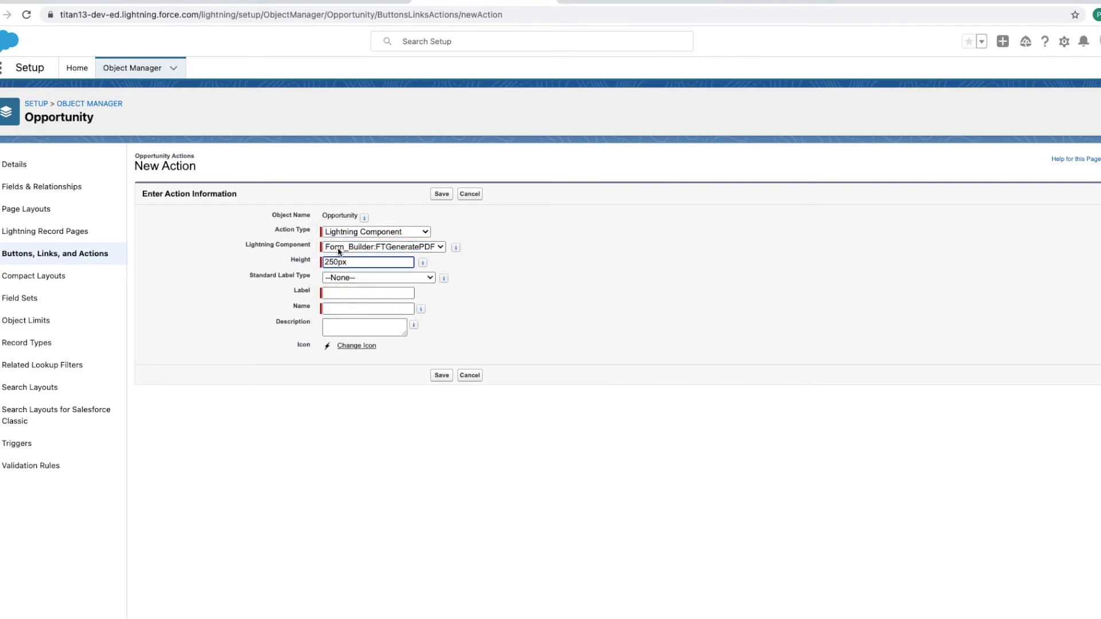
{"action": "key", "text": "BackSpace"}
{"action": "left_click", "coordinate": [376, 293]}
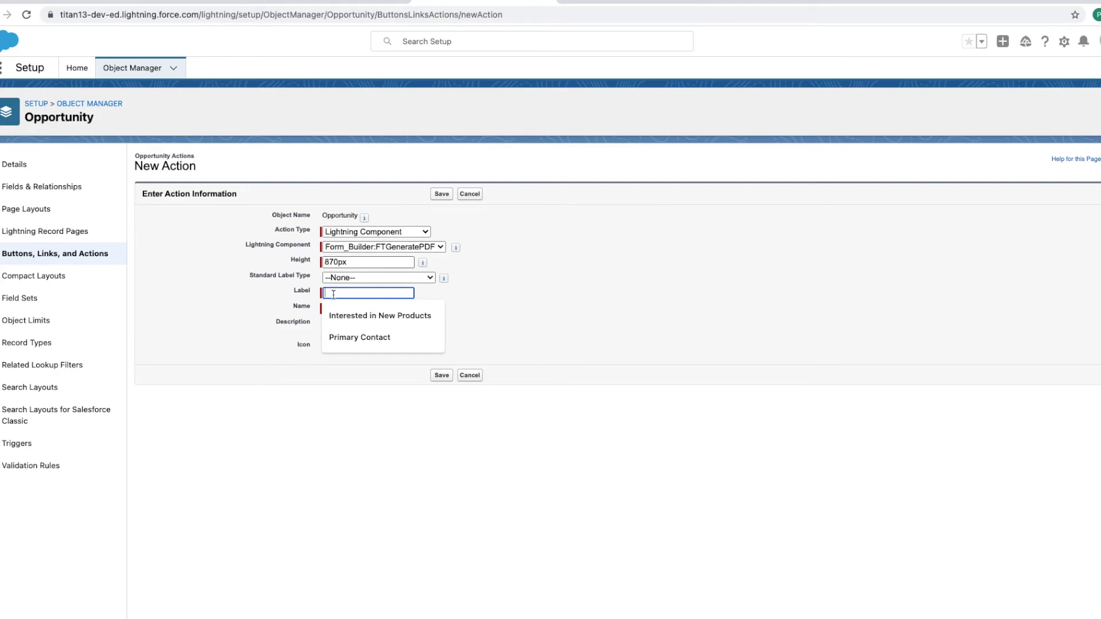
{"action": "type", "text": "Print FT Documents"}
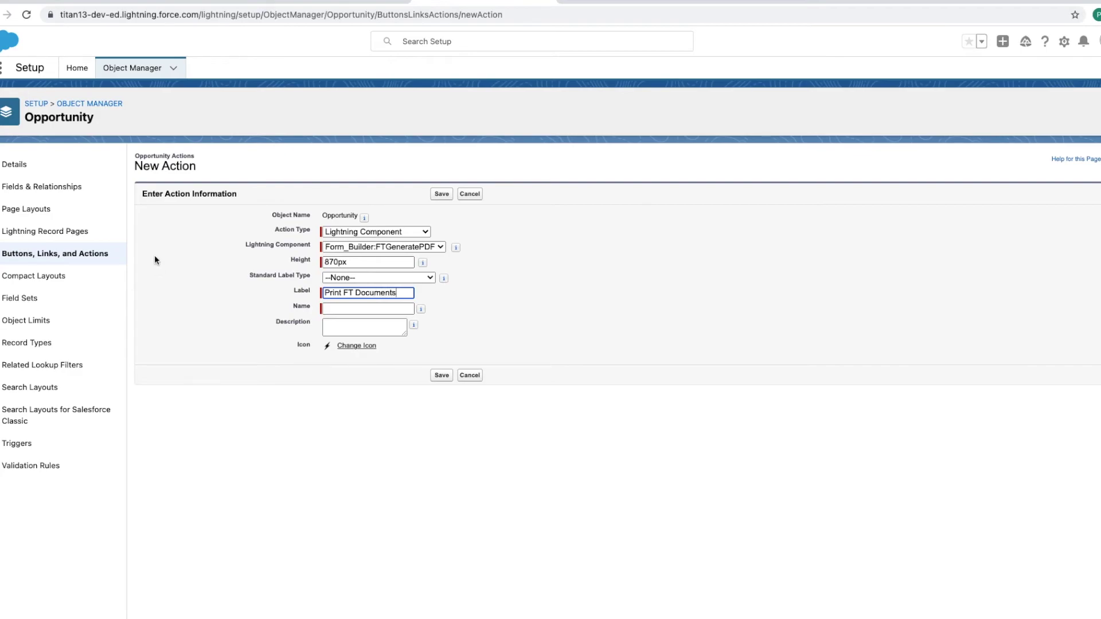
{"action": "left_click", "coordinate": [339, 292]}
{"action": "key", "text": "BackSpace"}
{"action": "key", "text": "BackSpace"}
{"action": "key", "text": "BackSpace"}
{"action": "key", "text": "BackSpace"}
{"action": "key", "text": "BackSpace"}
{"action": "type", "text": "Generate"}
{"action": "left_click", "coordinate": [329, 311]}
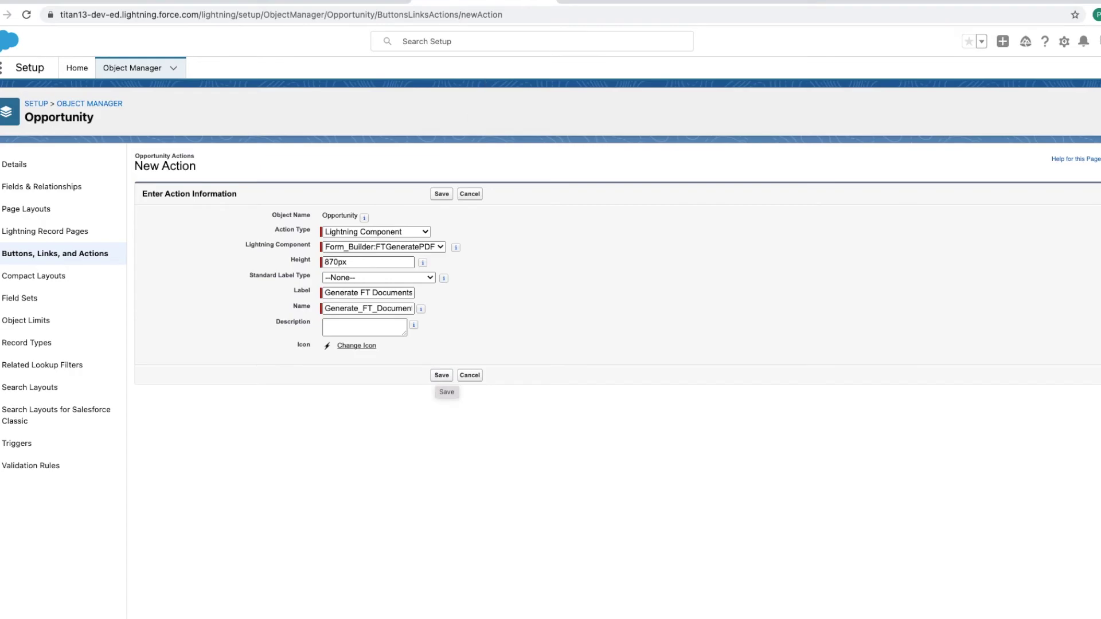
{"action": "left_click", "coordinate": [589, 5]}
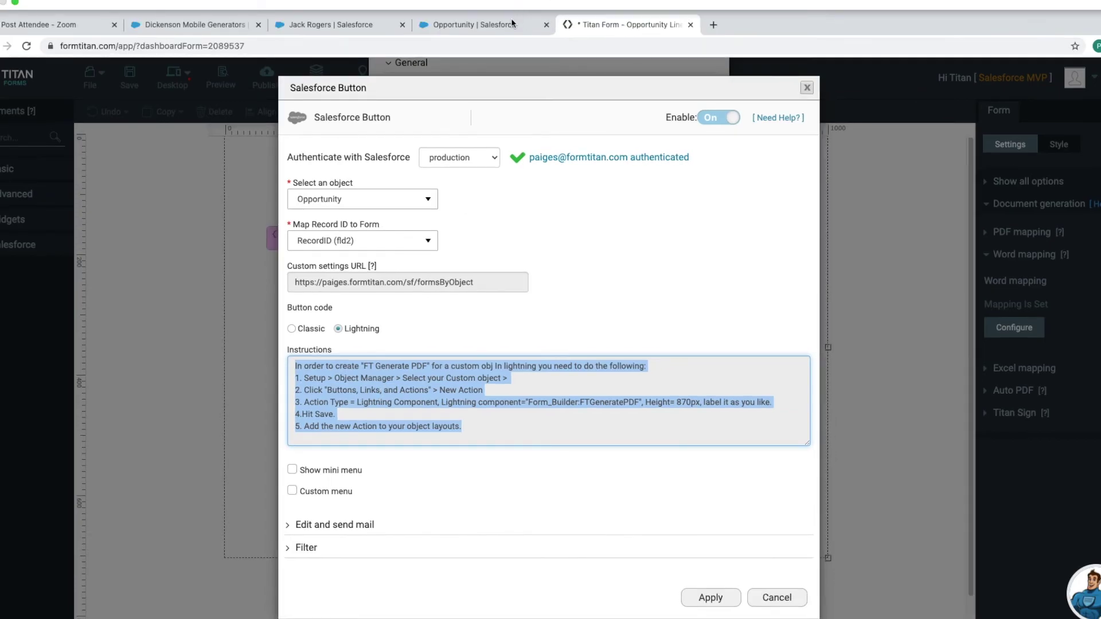
Step: Save the Generate FT Documents action and open the Opportunity Layout for editing
{"action": "left_click", "coordinate": [510, 25]}
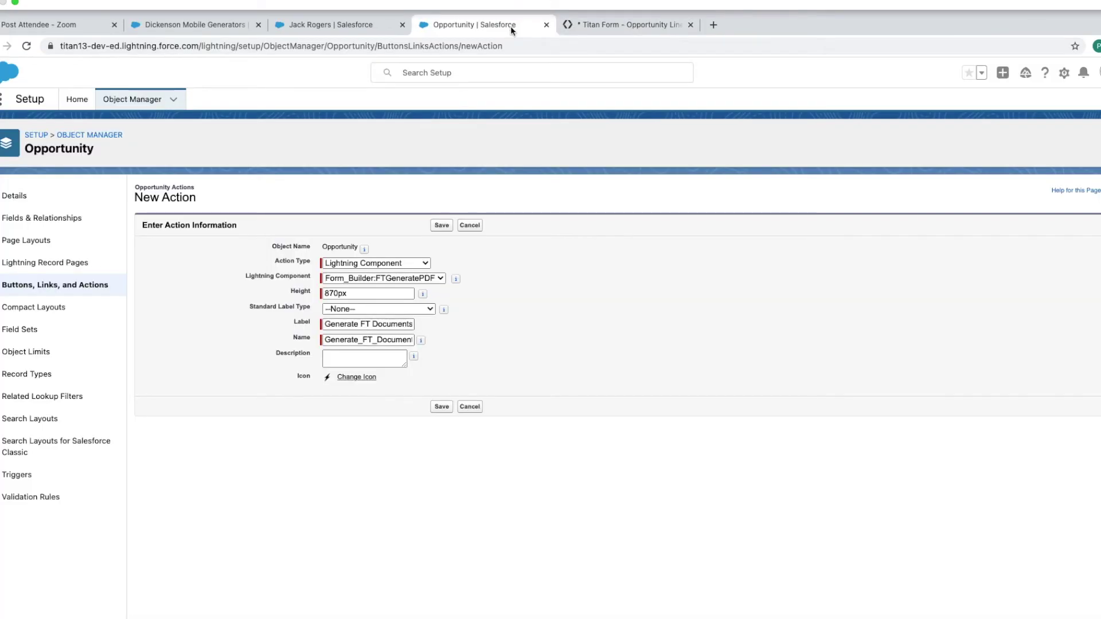
{"action": "left_click", "coordinate": [442, 377]}
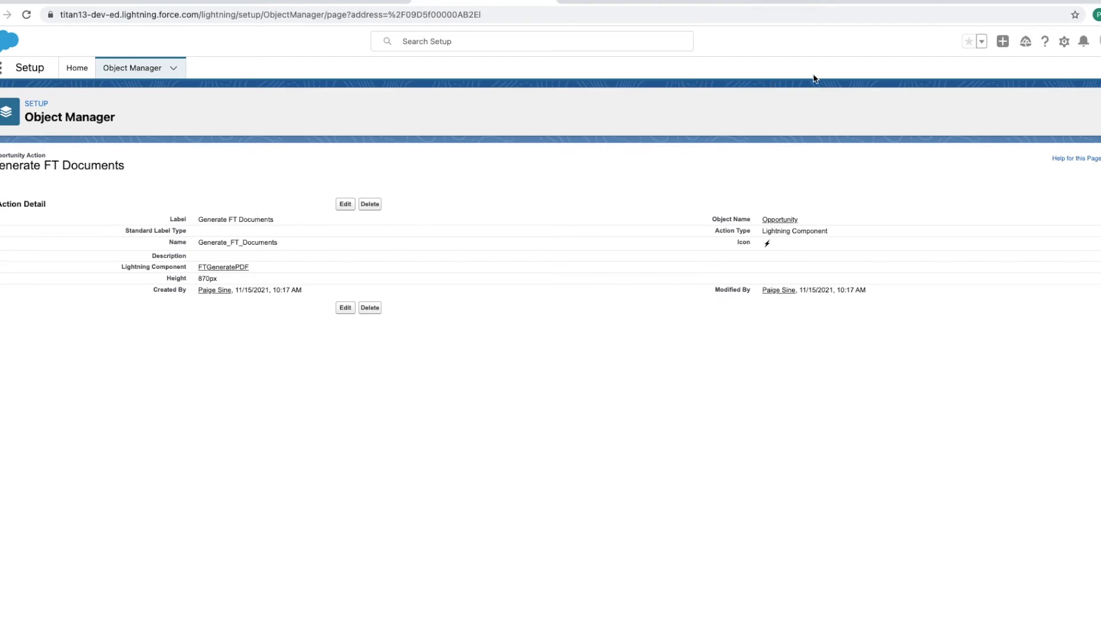
{"action": "left_click", "coordinate": [41, 105]}
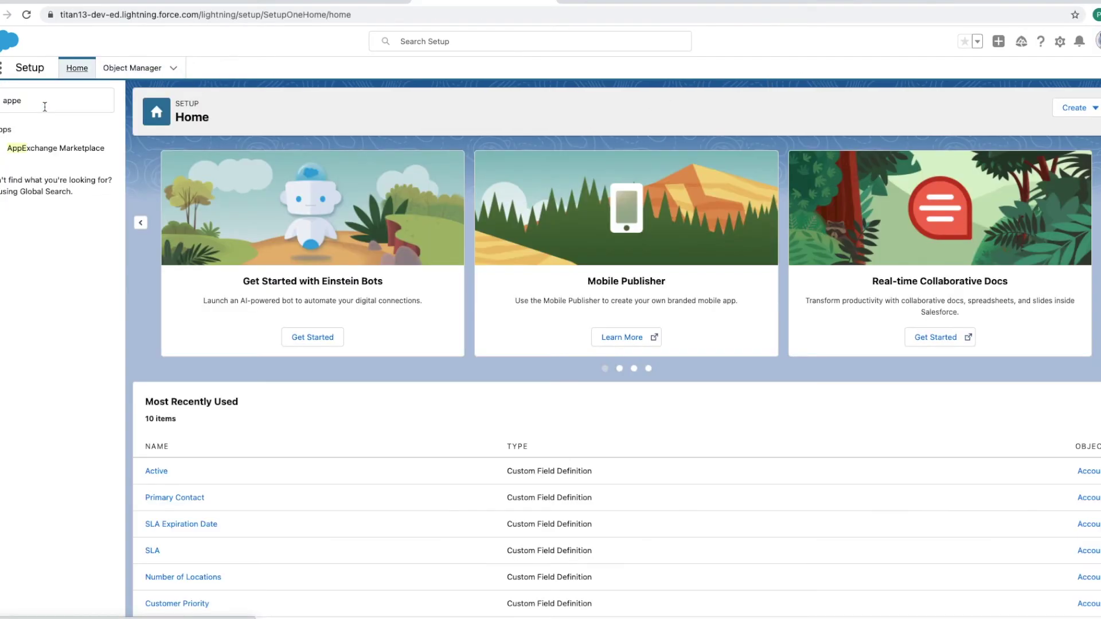
{"action": "left_click", "coordinate": [120, 79]}
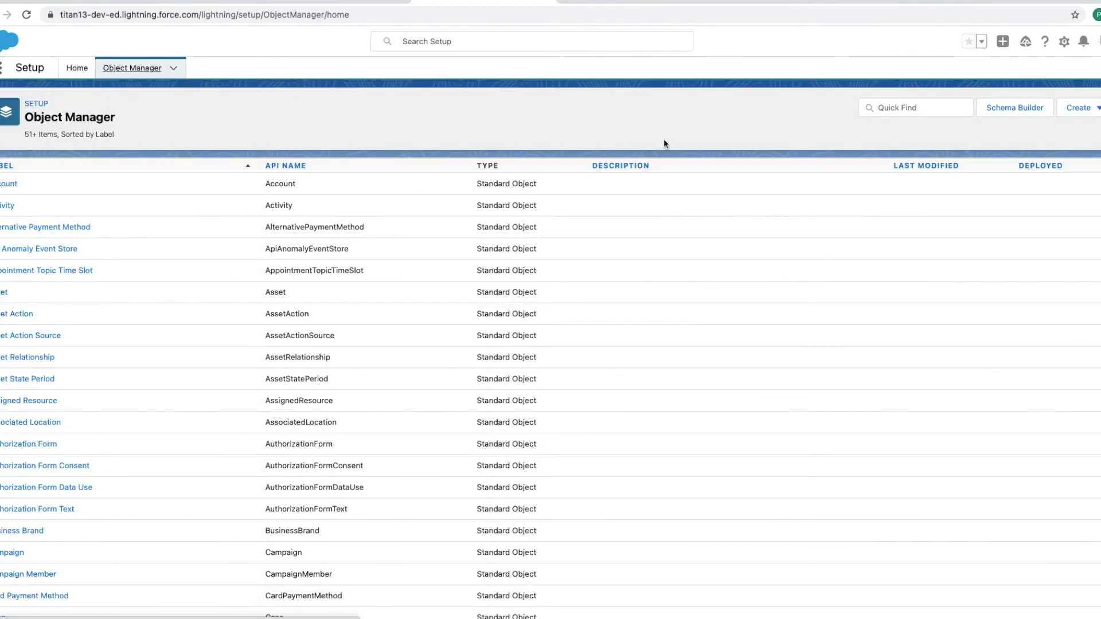
{"action": "left_click", "coordinate": [894, 108]}
{"action": "type", "text": "opp"}
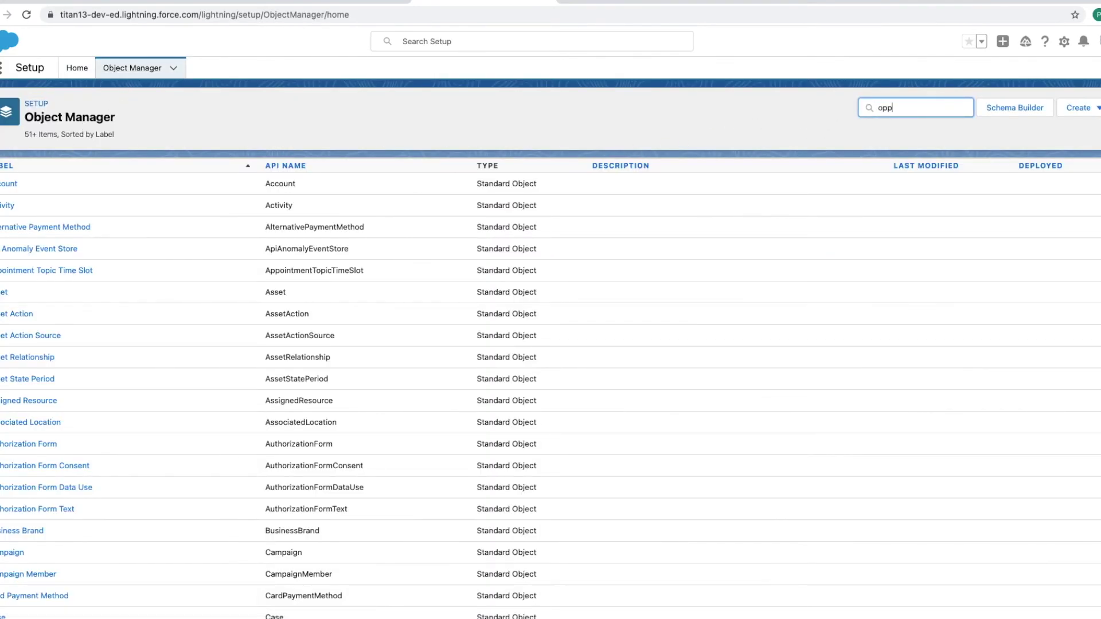
{"action": "type", "text": "o"}
{"action": "left_click", "coordinate": [7, 183]}
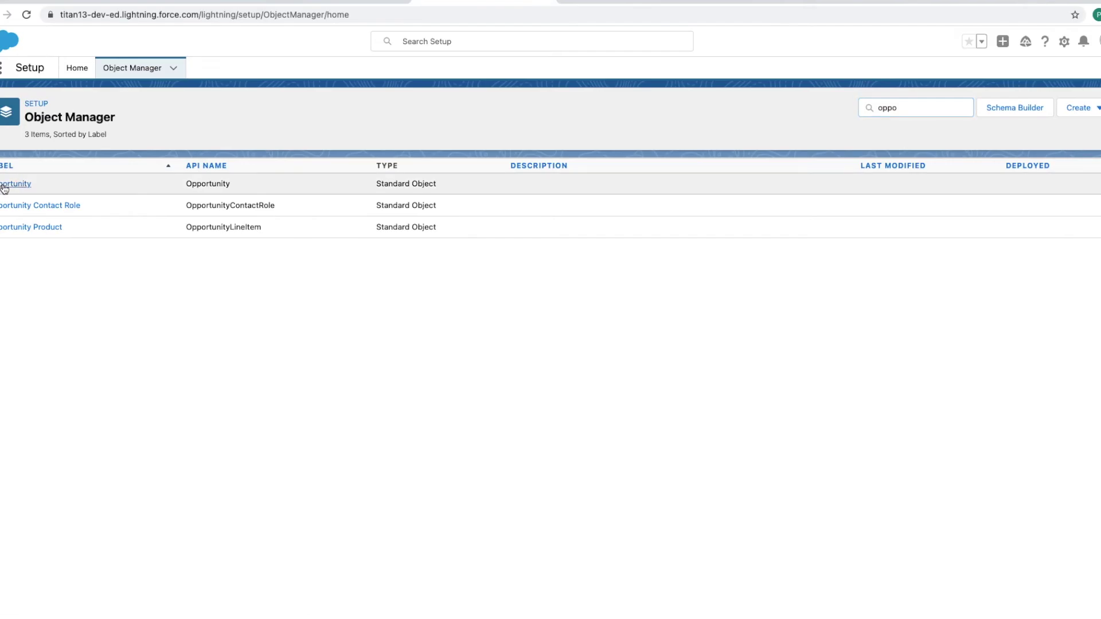
{"action": "left_click", "coordinate": [36, 210]}
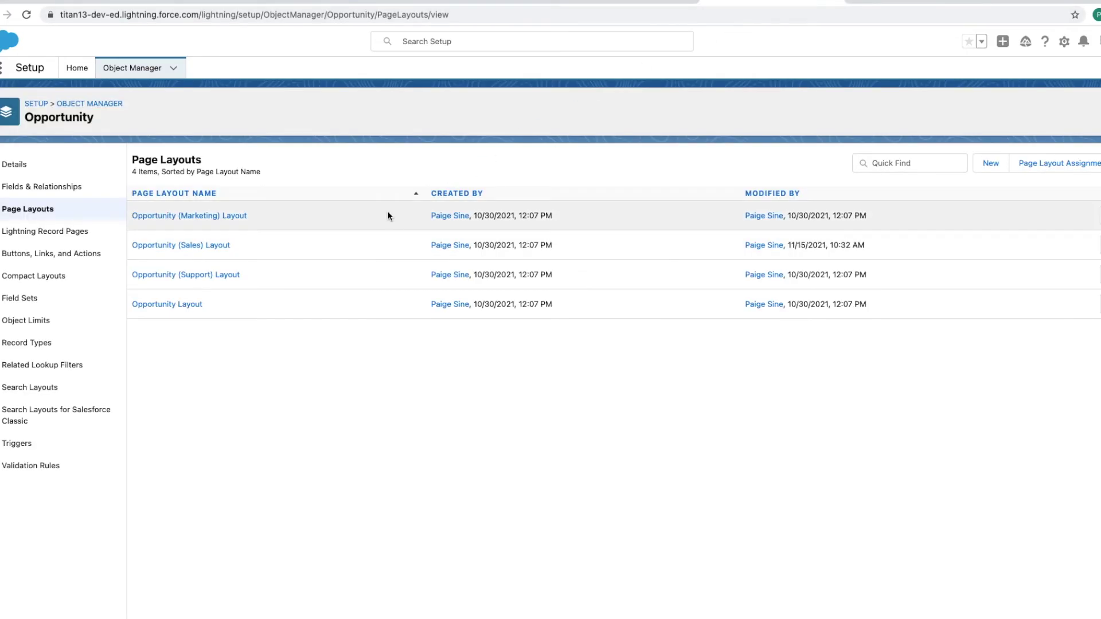
{"action": "left_click", "coordinate": [187, 304]}
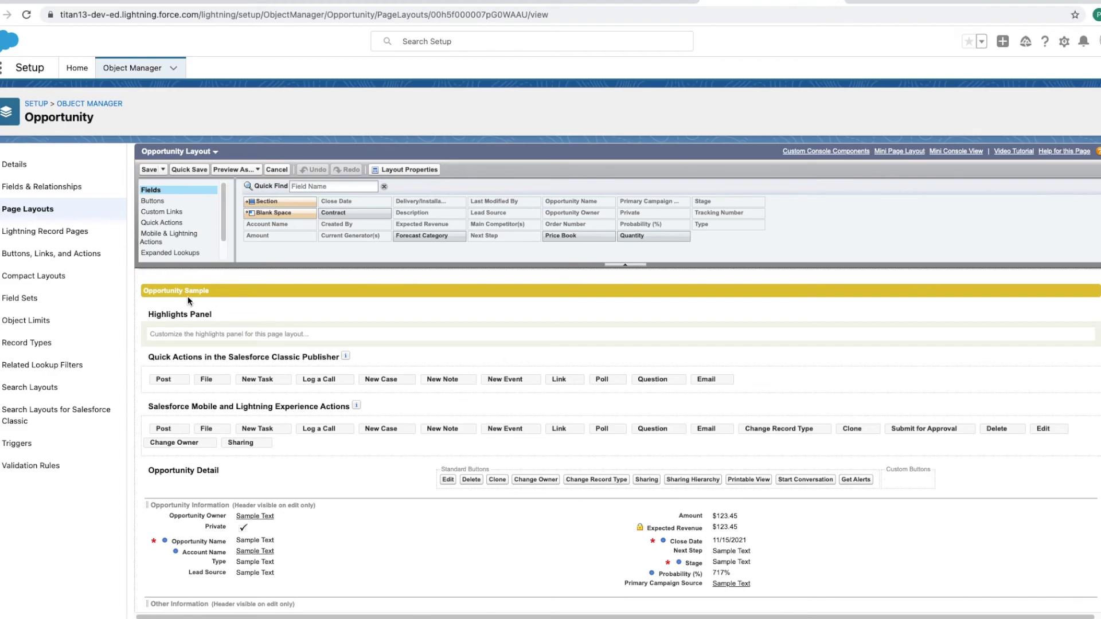
Step: Drag Generate FT Documents into Mobile & Lightning Actions and save the layout
{"action": "left_click", "coordinate": [176, 240]}
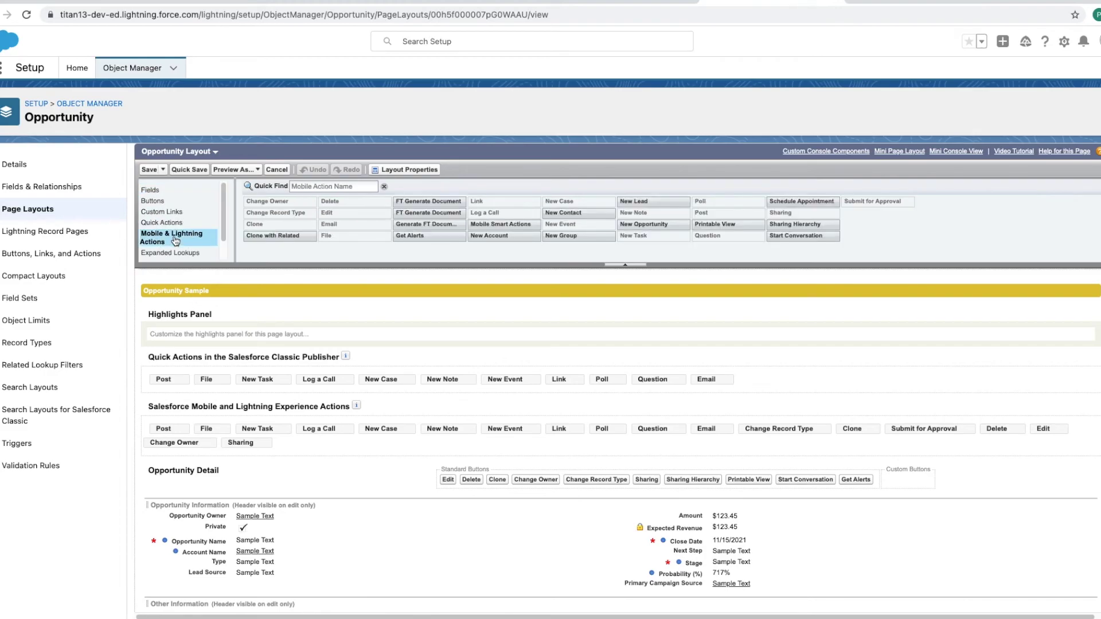
{"action": "left_click_drag", "start_coordinate": [406, 226], "coordinate": [143, 424]}
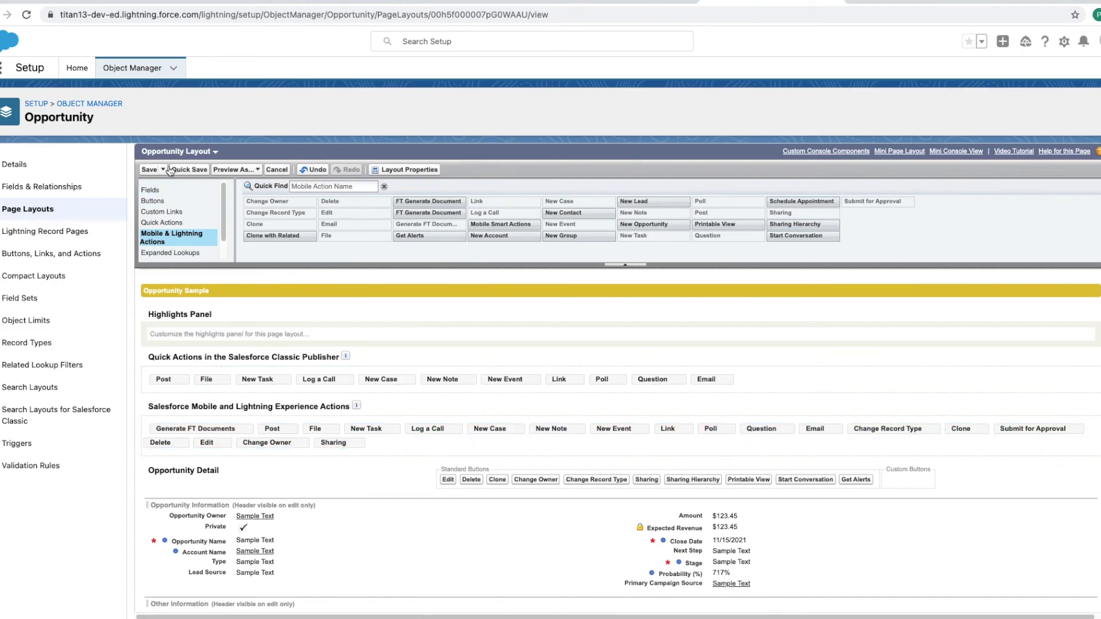
{"action": "left_click", "coordinate": [150, 170]}
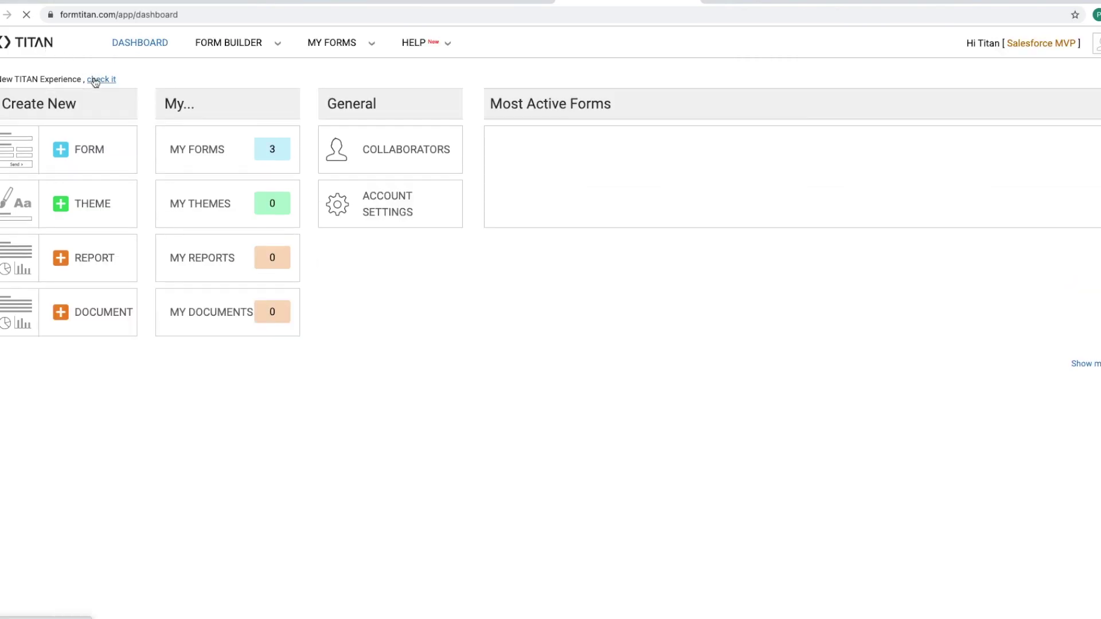
Step: Assign the Salesforce user as a collaborator with Submit permission on the Opportunity form
{"action": "left_click", "coordinate": [105, 79]}
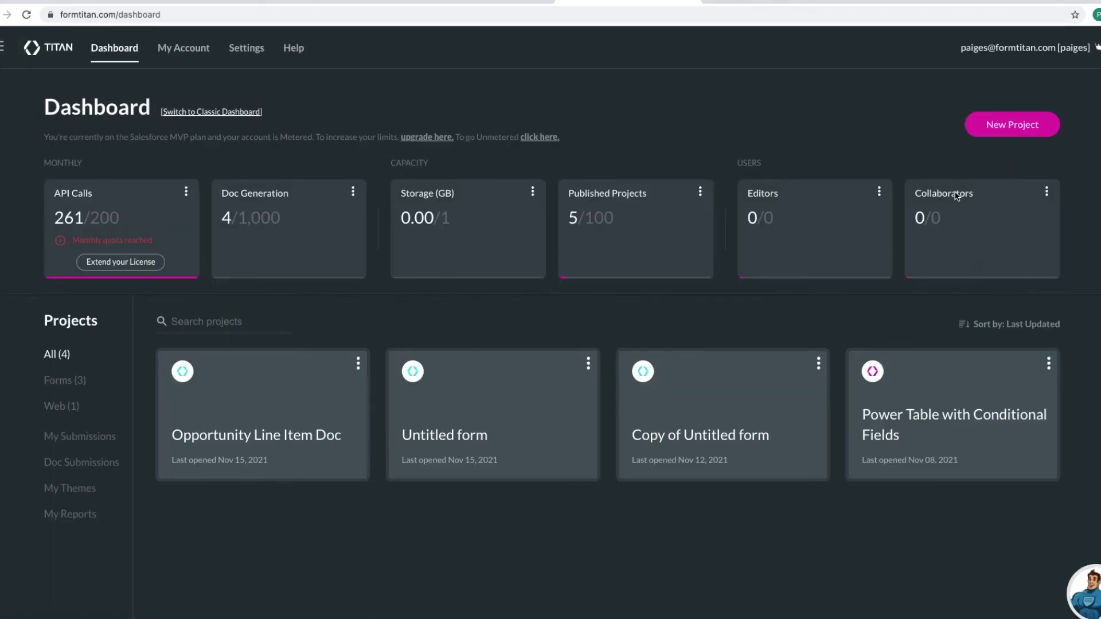
{"action": "left_click", "coordinate": [1047, 195]}
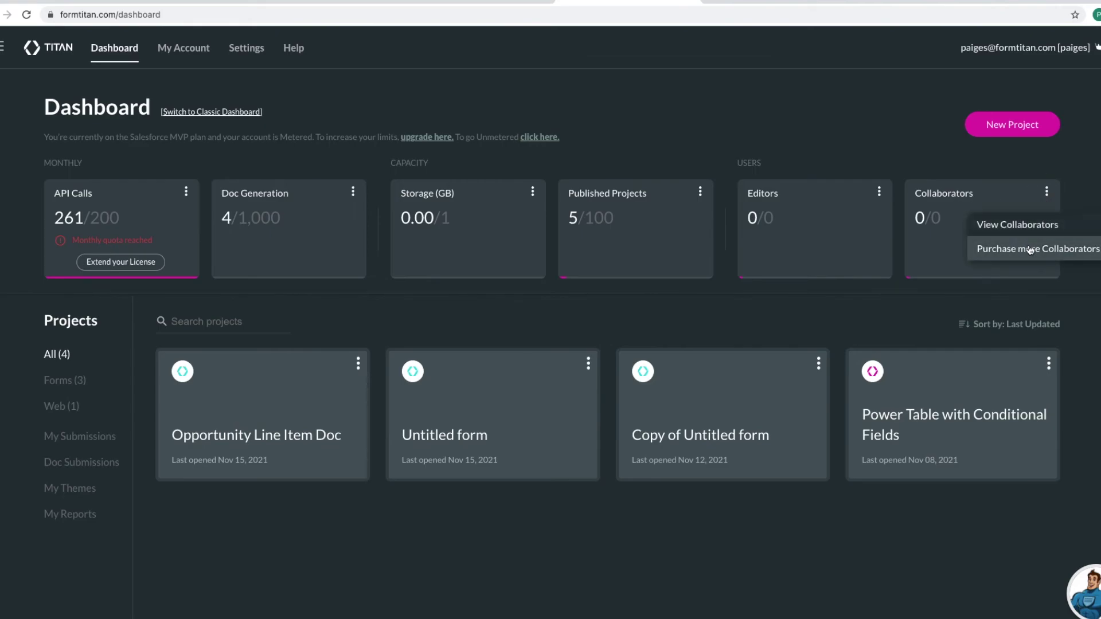
{"action": "left_click", "coordinate": [1024, 224]}
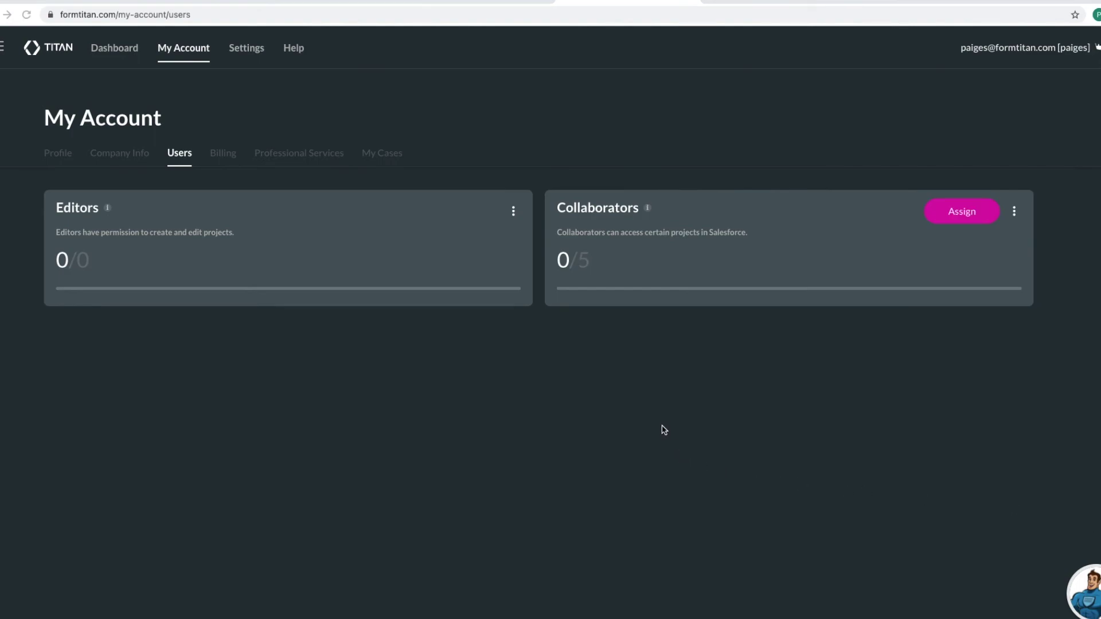
{"action": "left_click", "coordinate": [959, 218]}
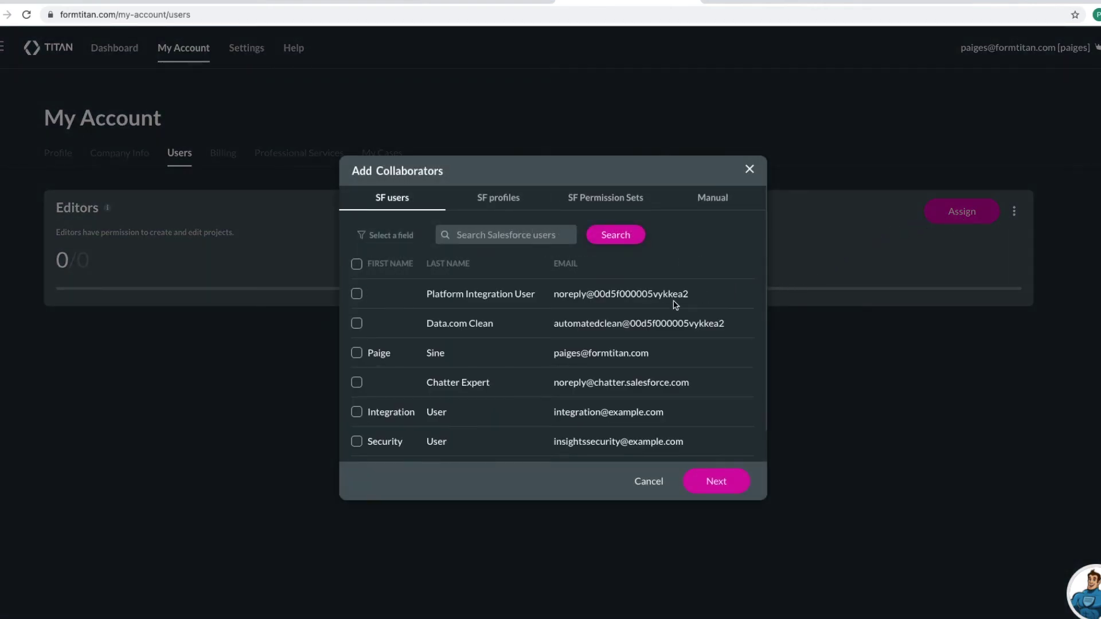
{"action": "left_click", "coordinate": [367, 355]}
{"action": "left_click", "coordinate": [717, 484]}
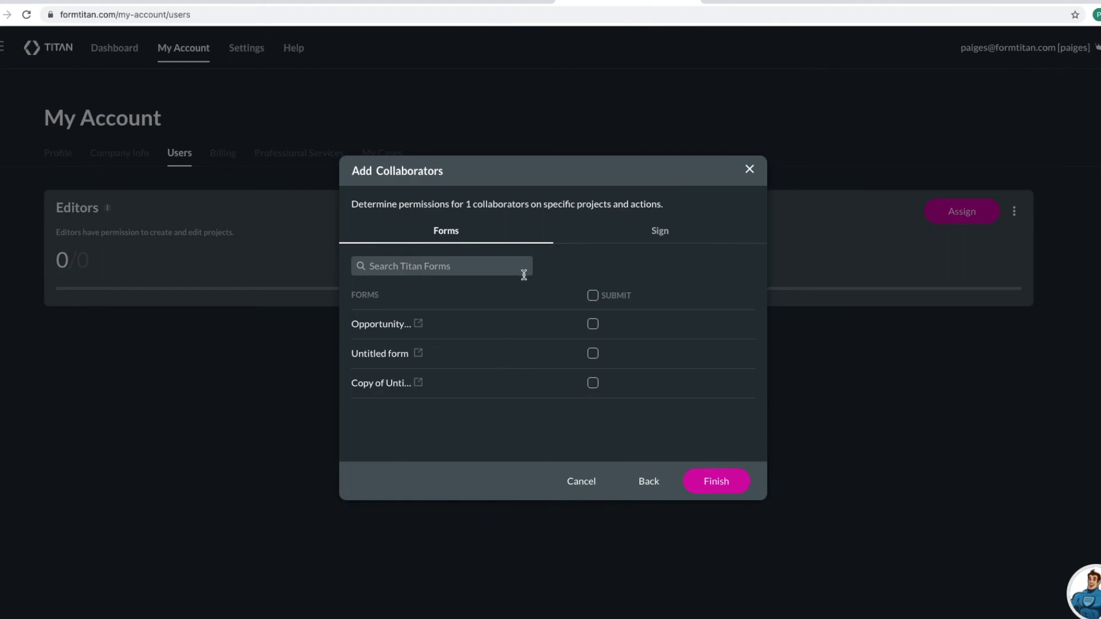
{"action": "left_click", "coordinate": [644, 237]}
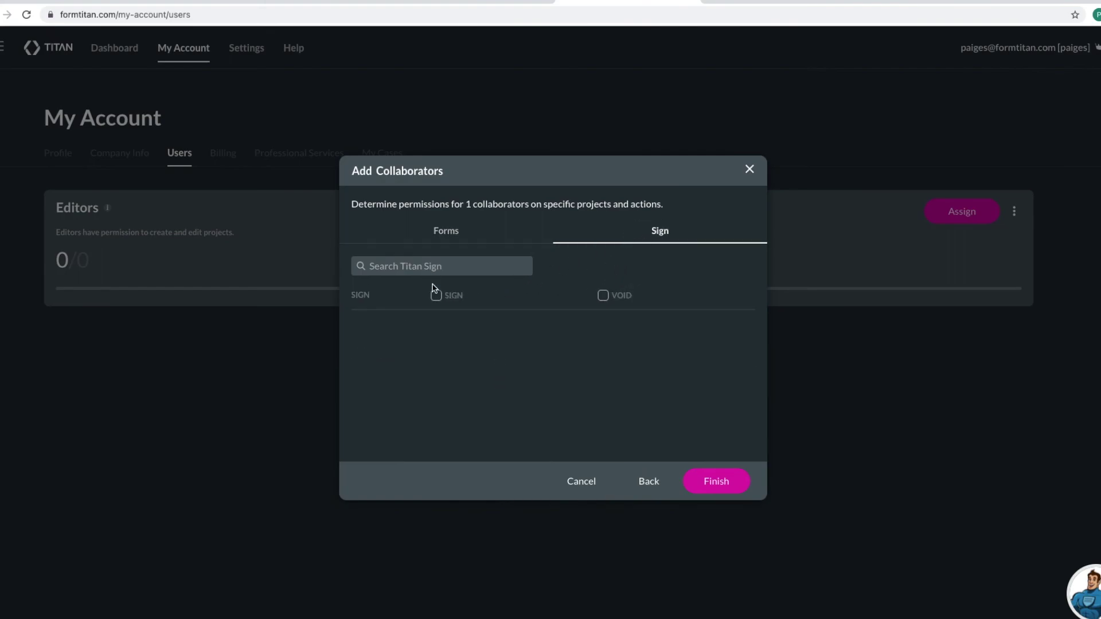
{"action": "left_click", "coordinate": [448, 235]}
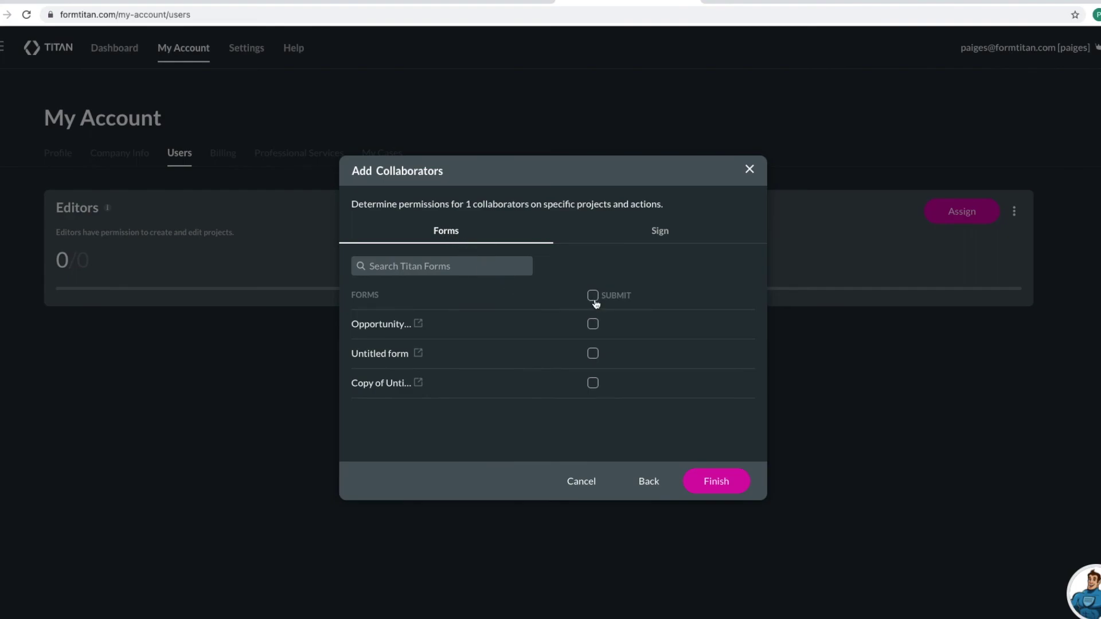
{"action": "left_click", "coordinate": [593, 325]}
{"action": "left_click", "coordinate": [634, 240]}
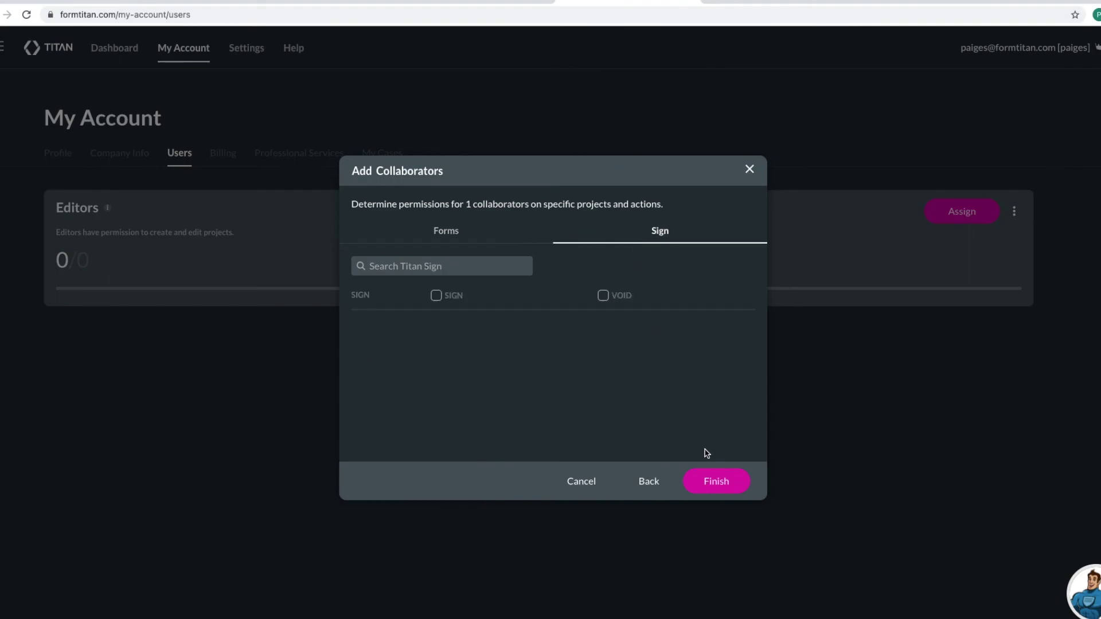
{"action": "left_click", "coordinate": [726, 481]}
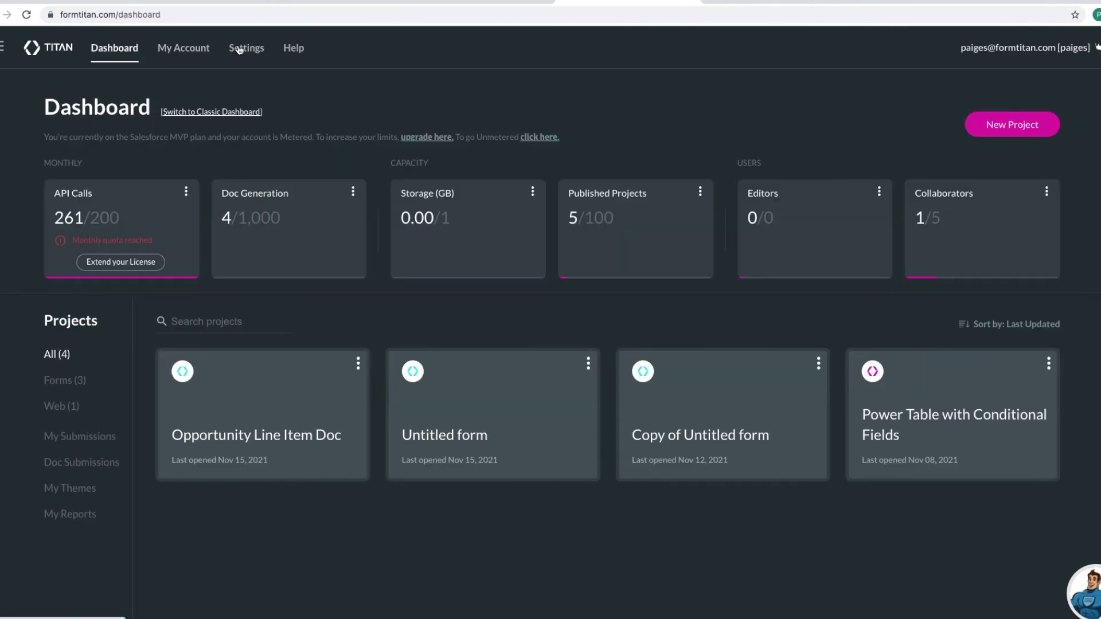
{"action": "left_click", "coordinate": [244, 47]}
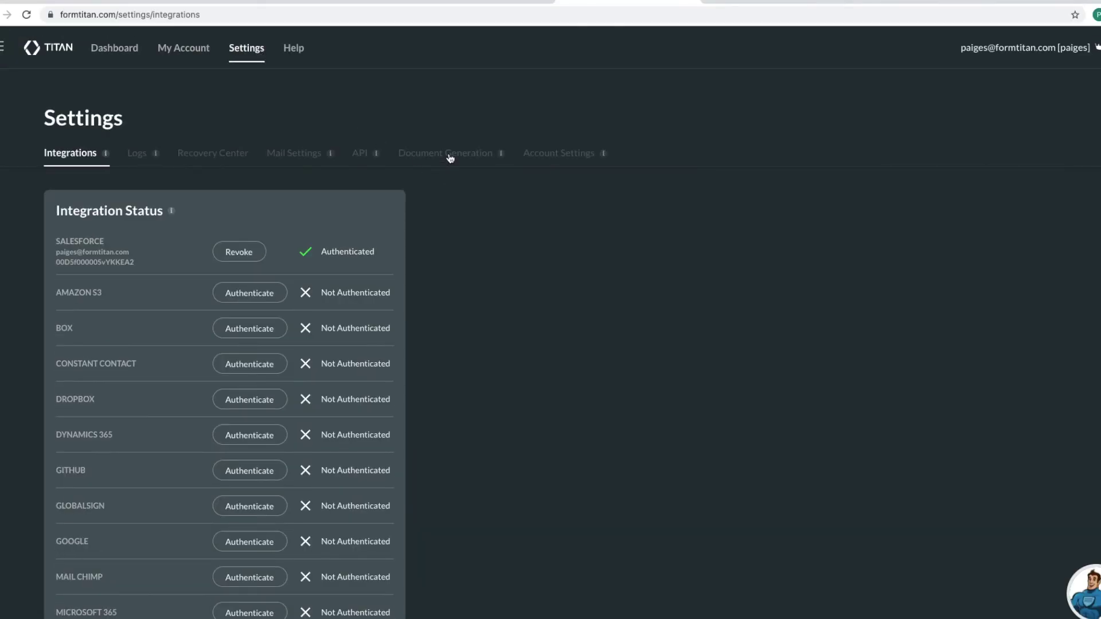
Step: Apply FormTitan's Document Generation settings, then reload the Burlington Textiles opportunity page
{"action": "left_click", "coordinate": [446, 156]}
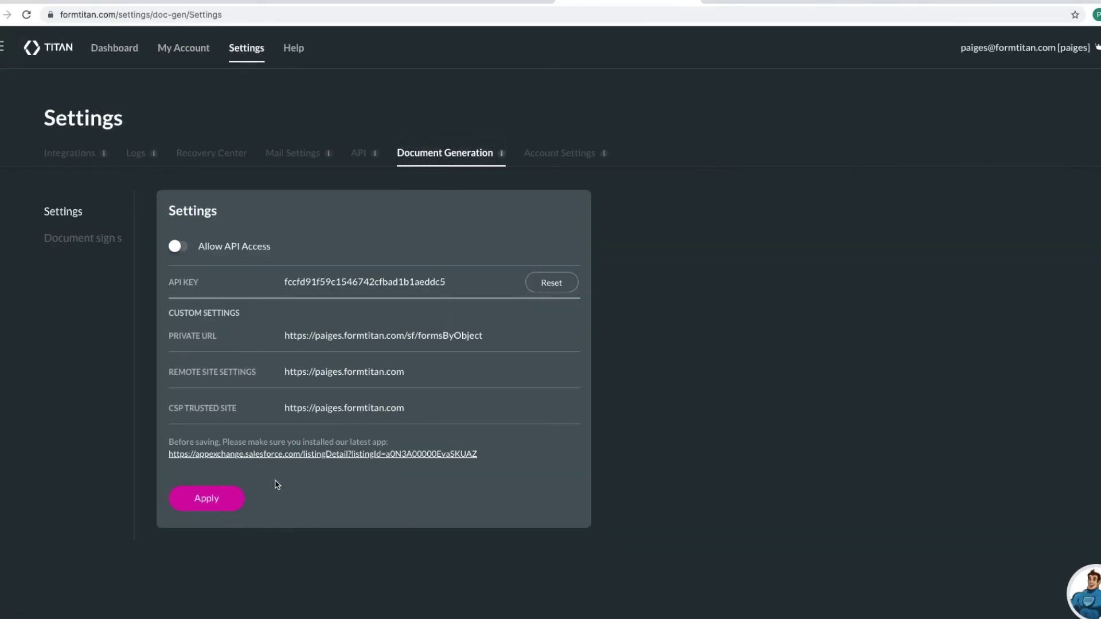
{"action": "left_click", "coordinate": [207, 504]}
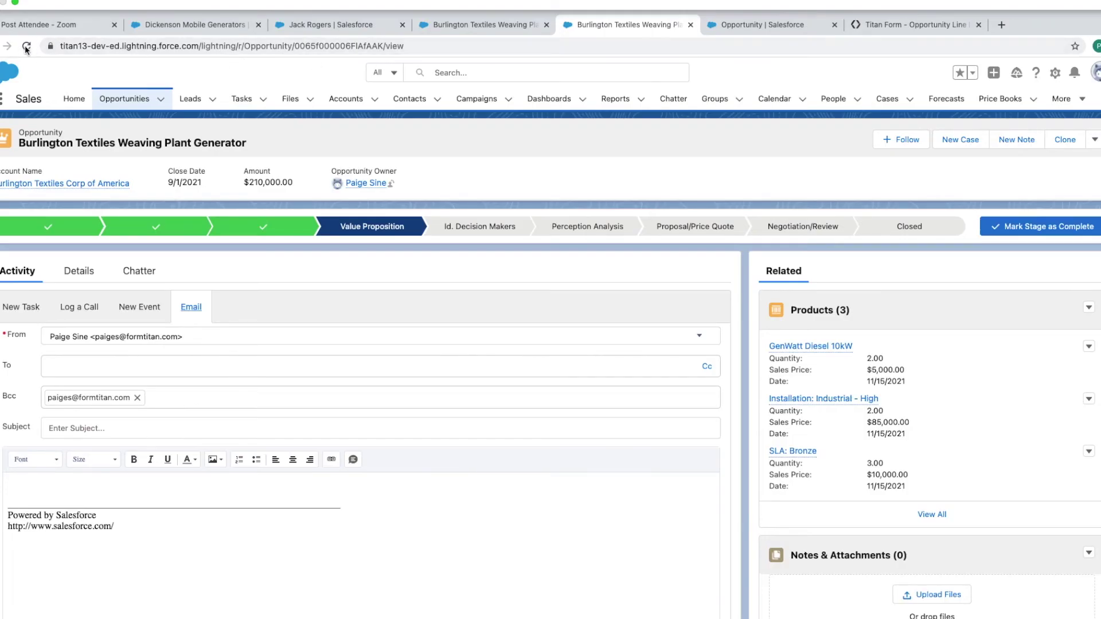
{"action": "left_click", "coordinate": [27, 15]}
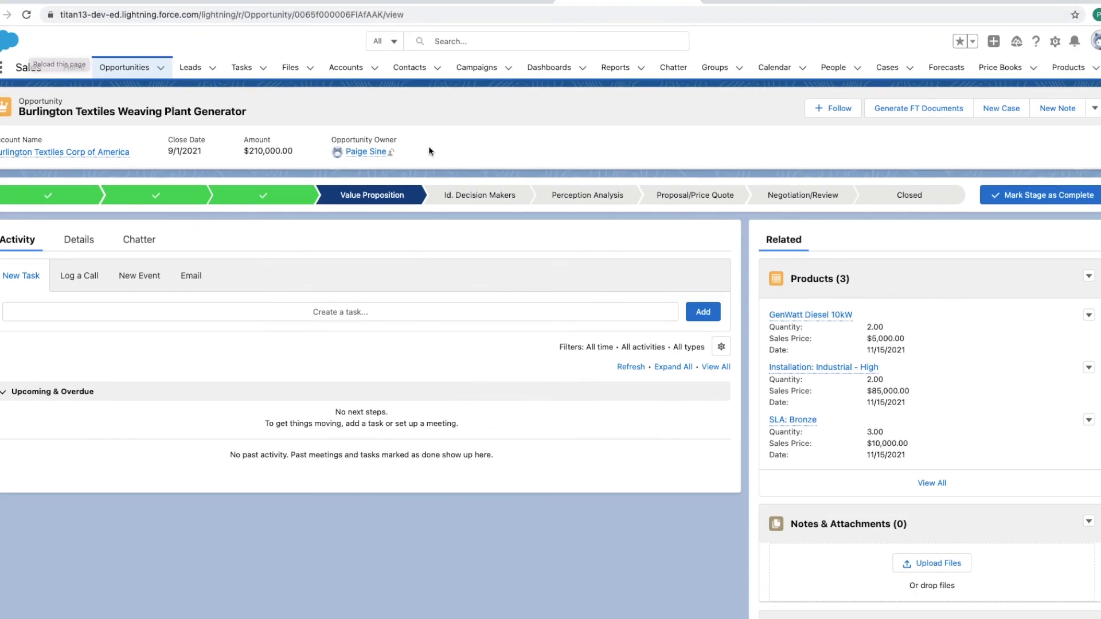
Step: Run Generate FT Documents, select Opportunity Line Item Doc, and preview it with this opportunity's data
{"action": "left_click", "coordinate": [924, 108]}
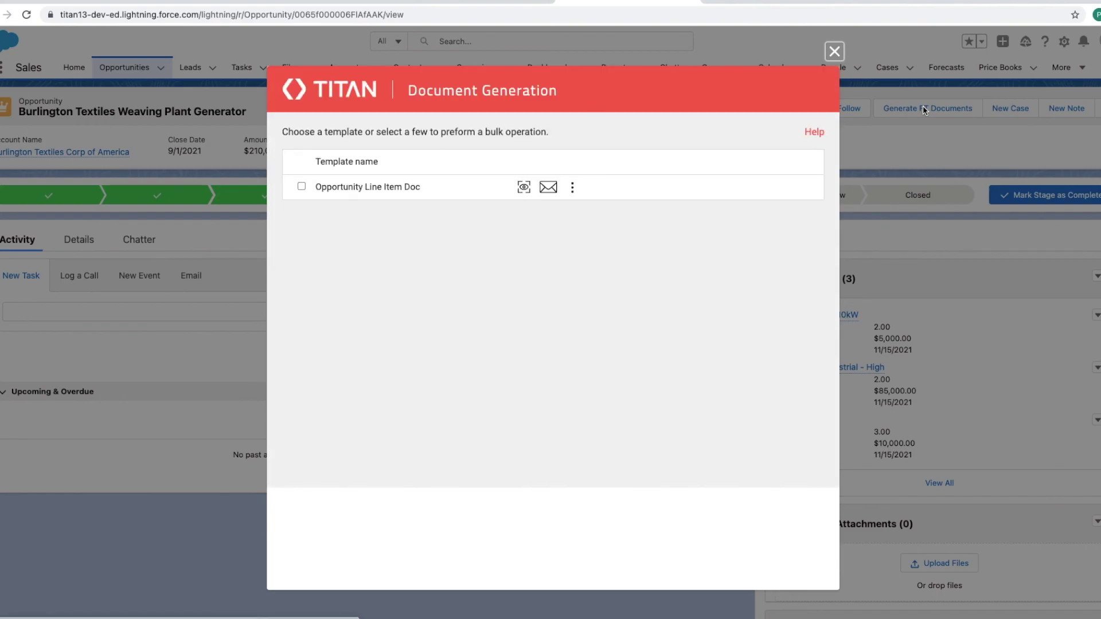
{"action": "left_click", "coordinate": [302, 188]}
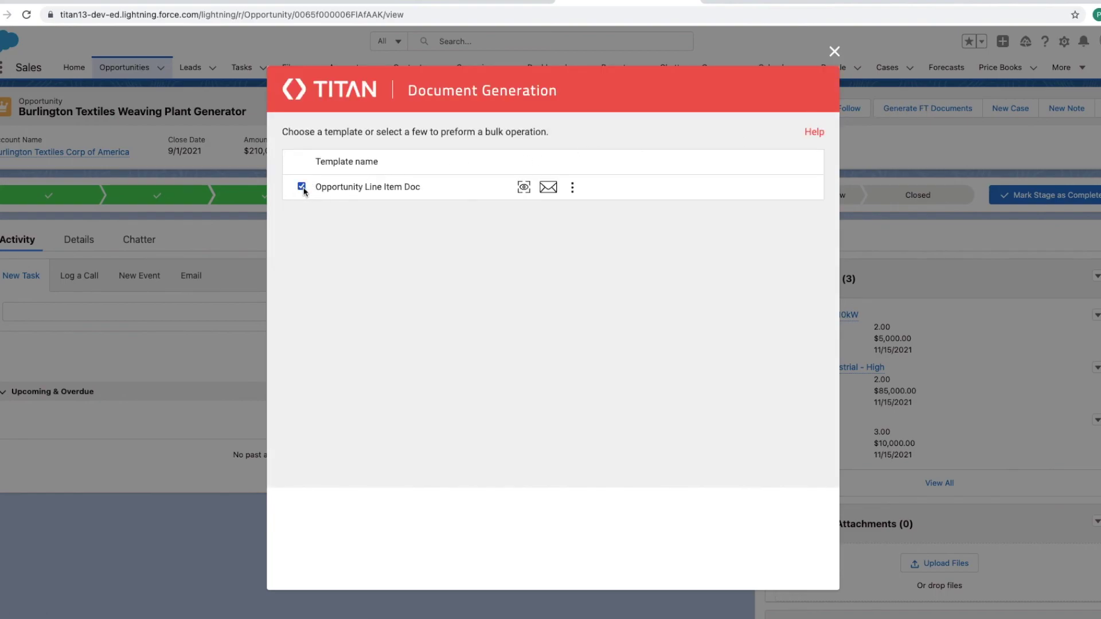
{"action": "left_click", "coordinate": [524, 188]}
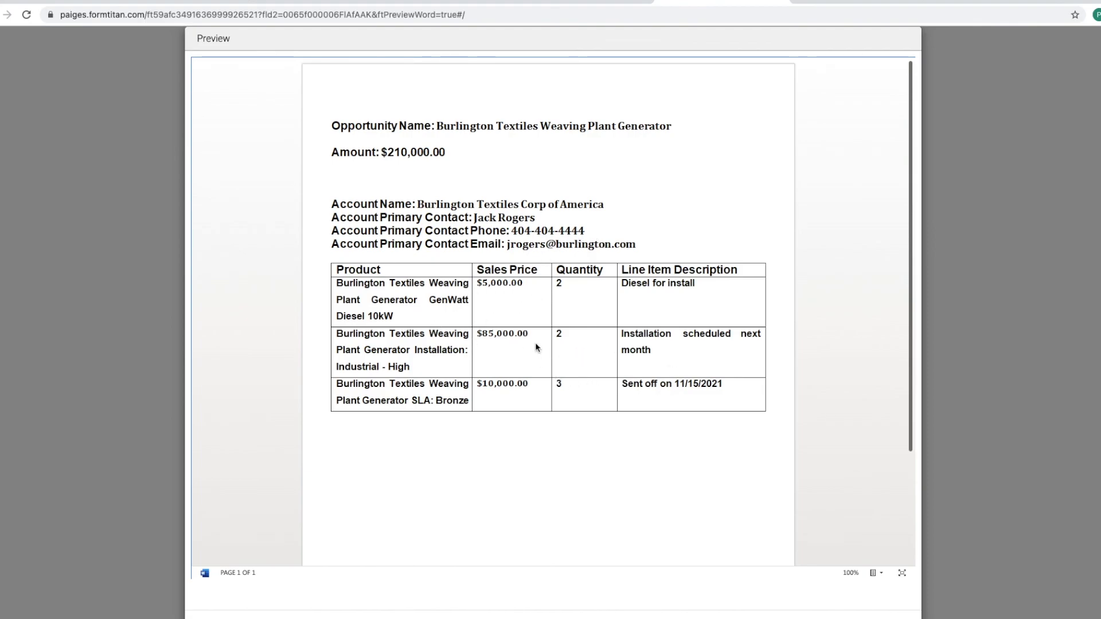
Step: Scroll the generated preview to check the three Burlington Textiles line items at $5,000.00, $85,000.00 and $10,000.00
{"action": "scroll", "coordinate": [531, 332], "scroll_direction": "down", "scroll_amount": 2}
{"action": "scroll", "coordinate": [532, 331], "scroll_direction": "up", "scroll_amount": 2}
{"action": "scroll", "coordinate": [395, 415], "scroll_direction": "down", "scroll_amount": 3}
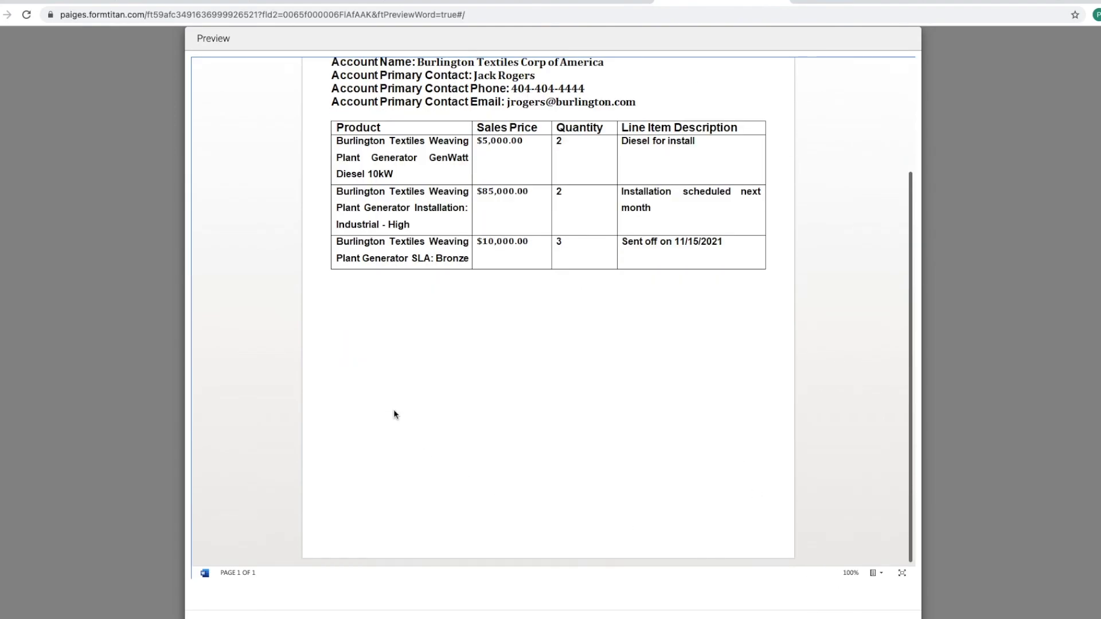
{"action": "scroll", "coordinate": [394, 414], "scroll_direction": "up", "scroll_amount": 3}
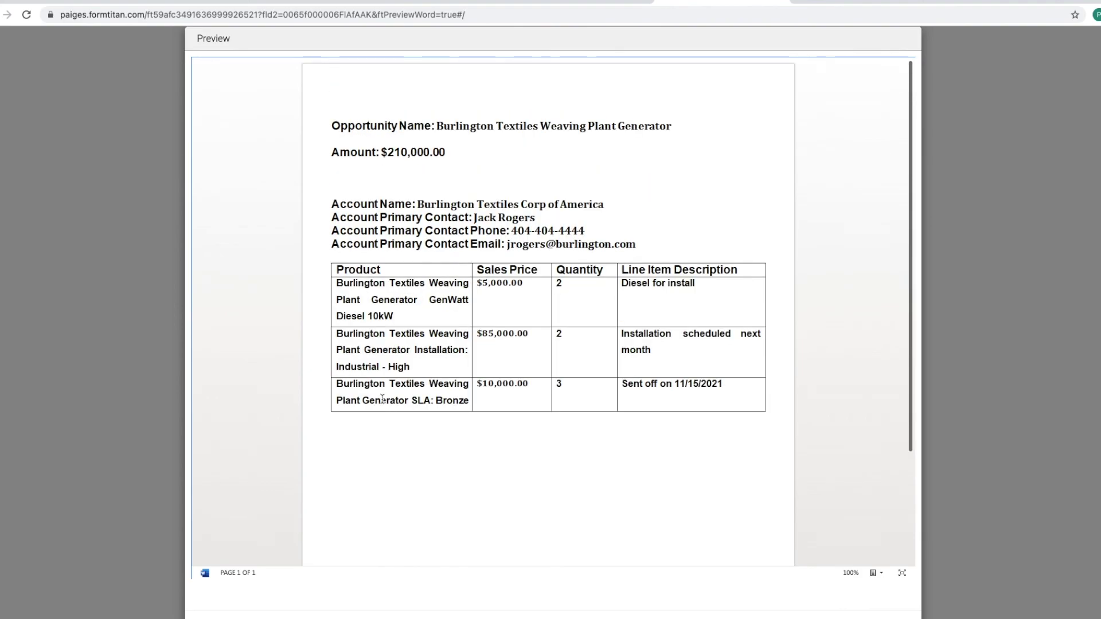